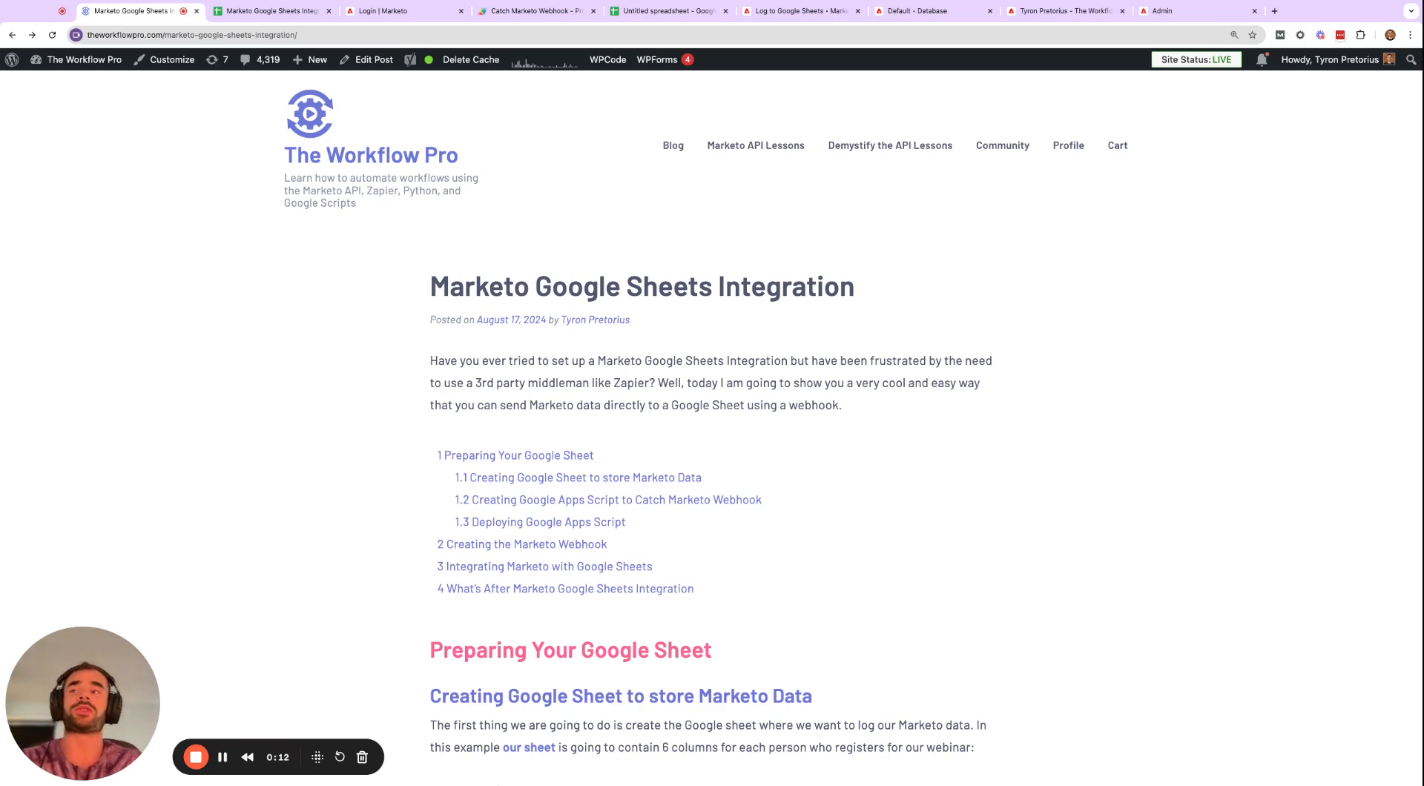
# Examine the column headers in the sample Marketo Google Sheets Integration sheet and open the lead link in row 3.
pyautogui.scroll(-5, 814, 381)
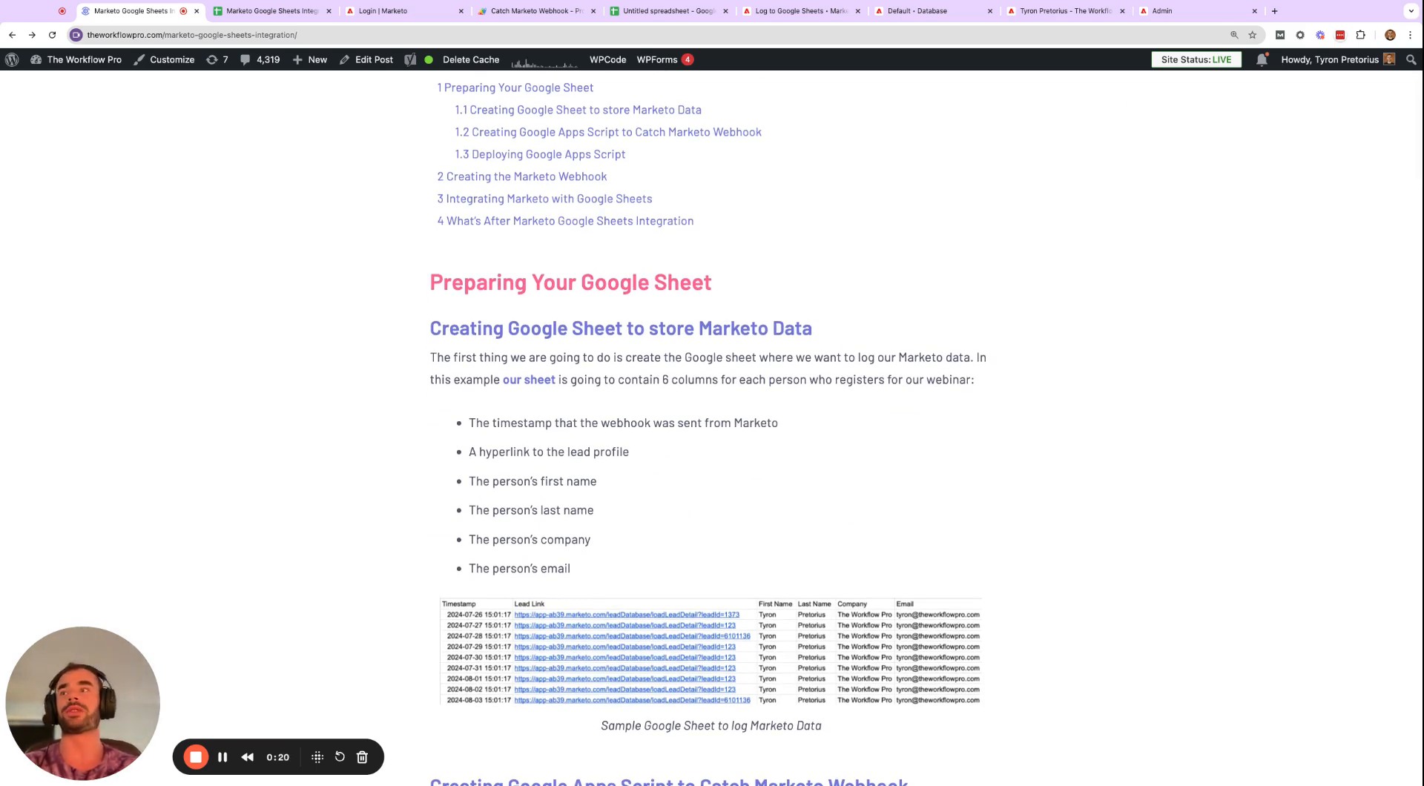
pyautogui.click(267, 10)
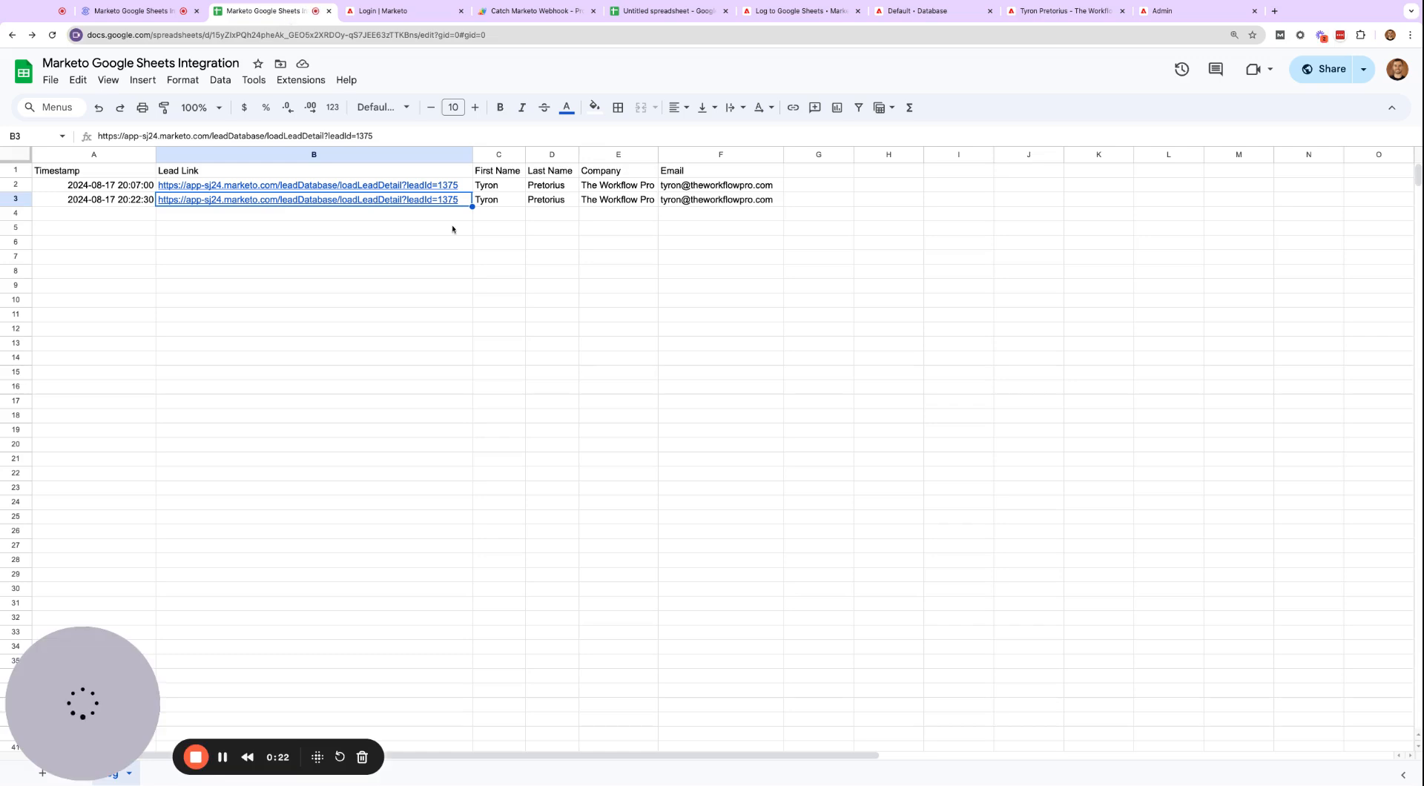
pyautogui.click(475, 265)
pyautogui.press('super+plus')
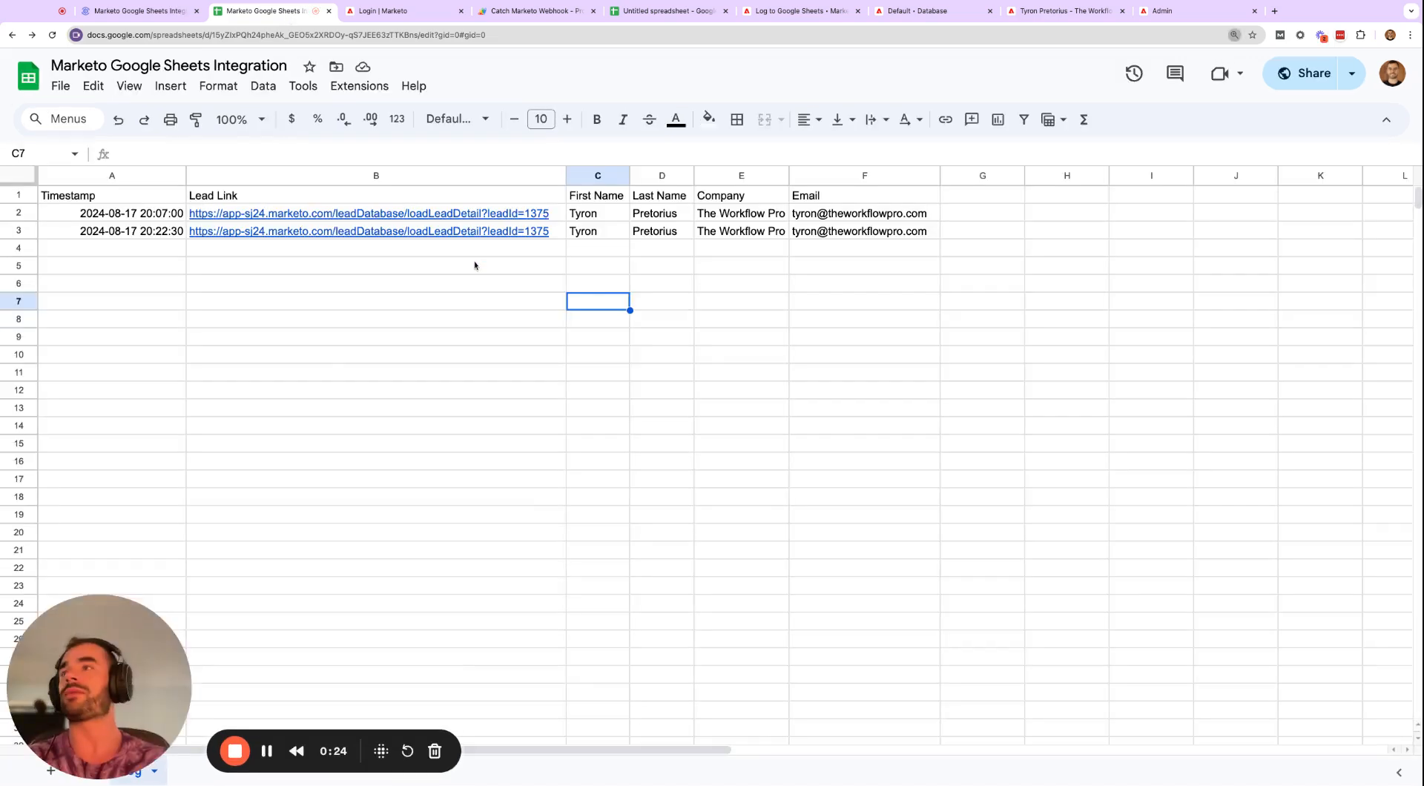
pyautogui.press('super+plus')
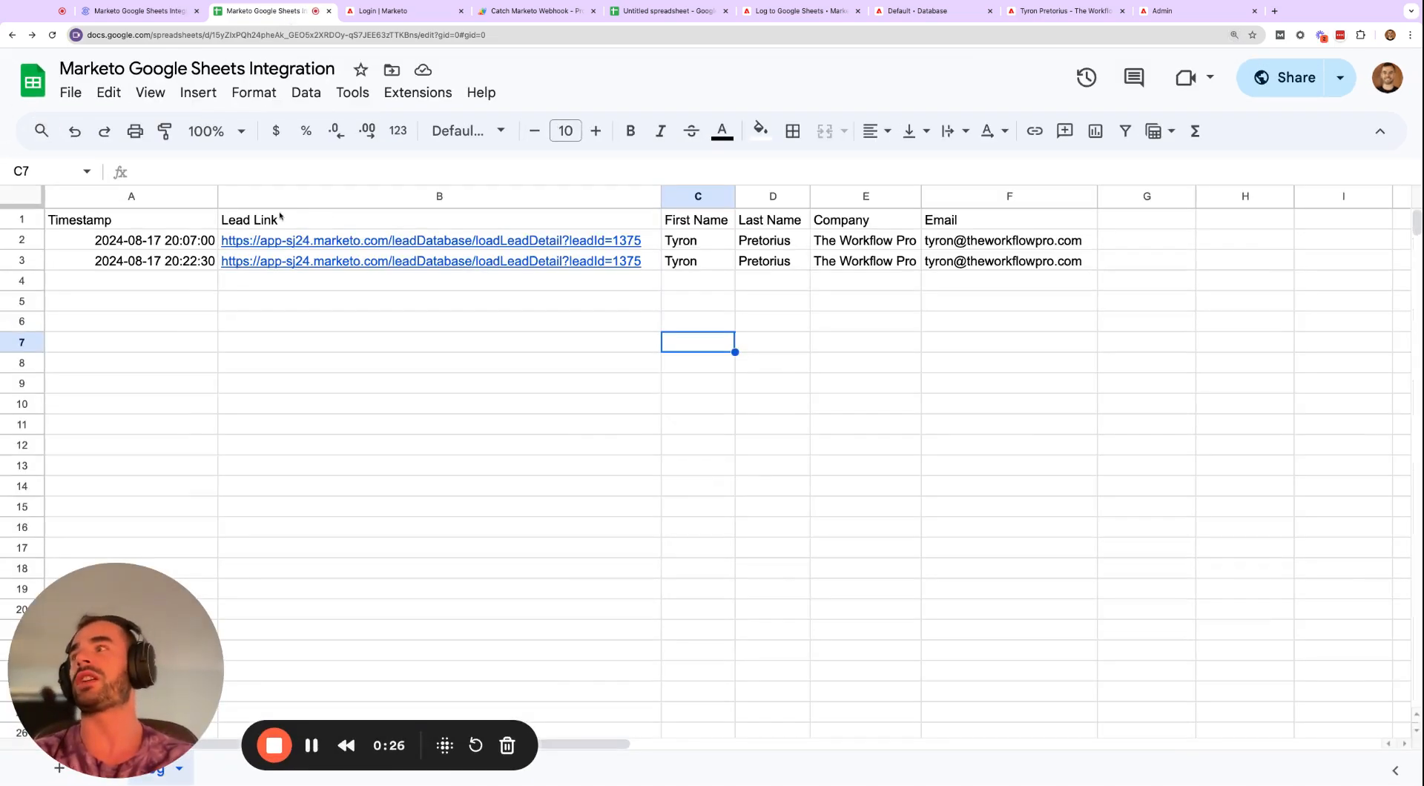
pyautogui.click(191, 229)
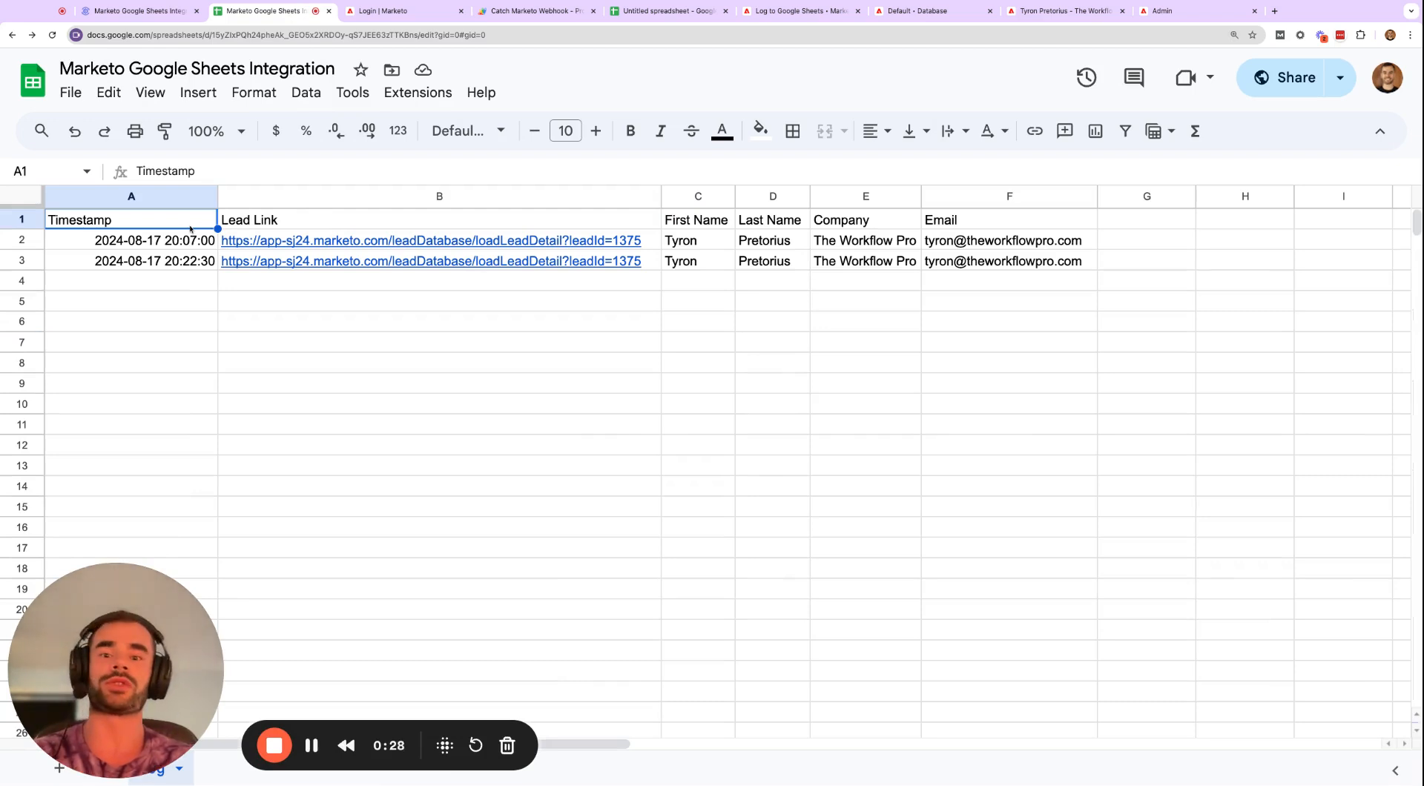
pyautogui.click(700, 222)
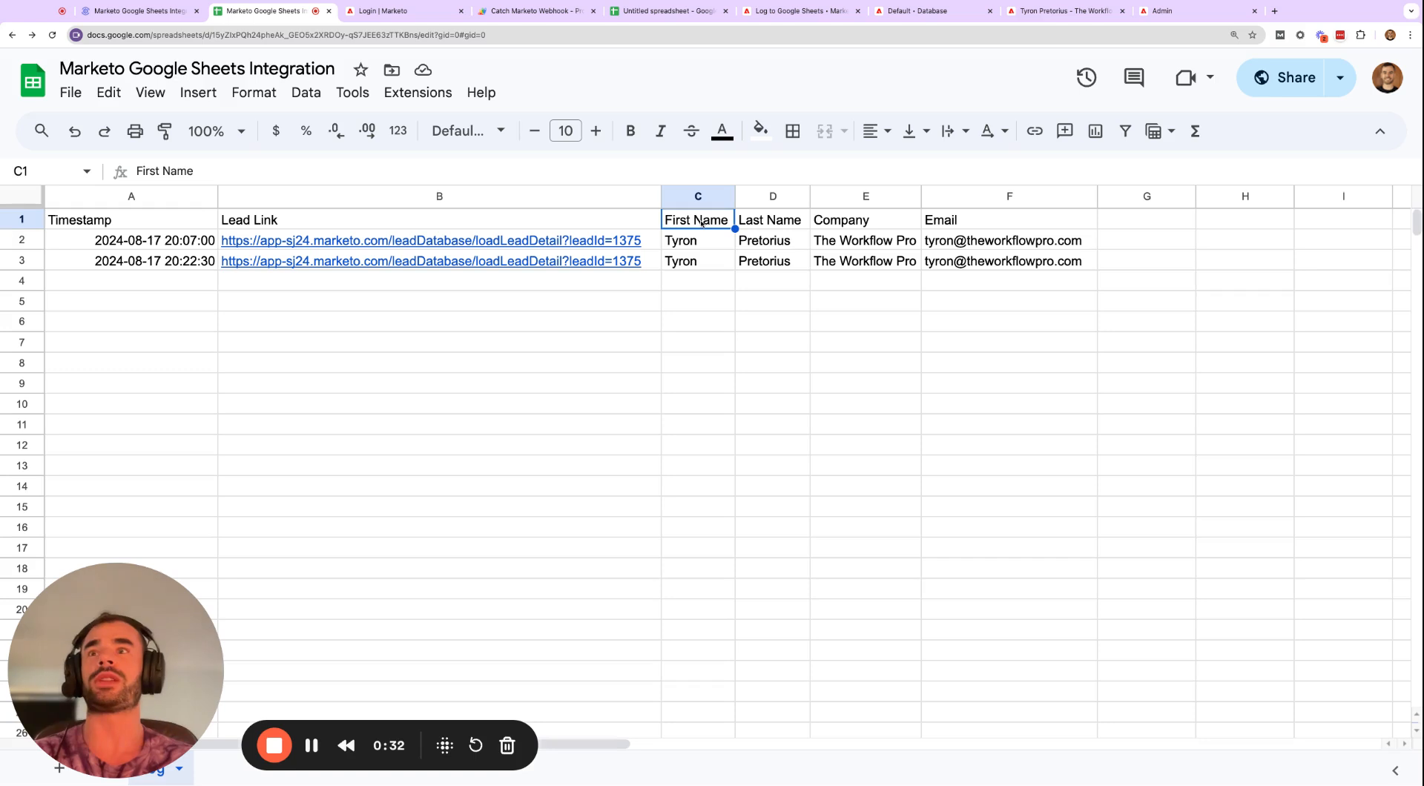
pyautogui.click(424, 264)
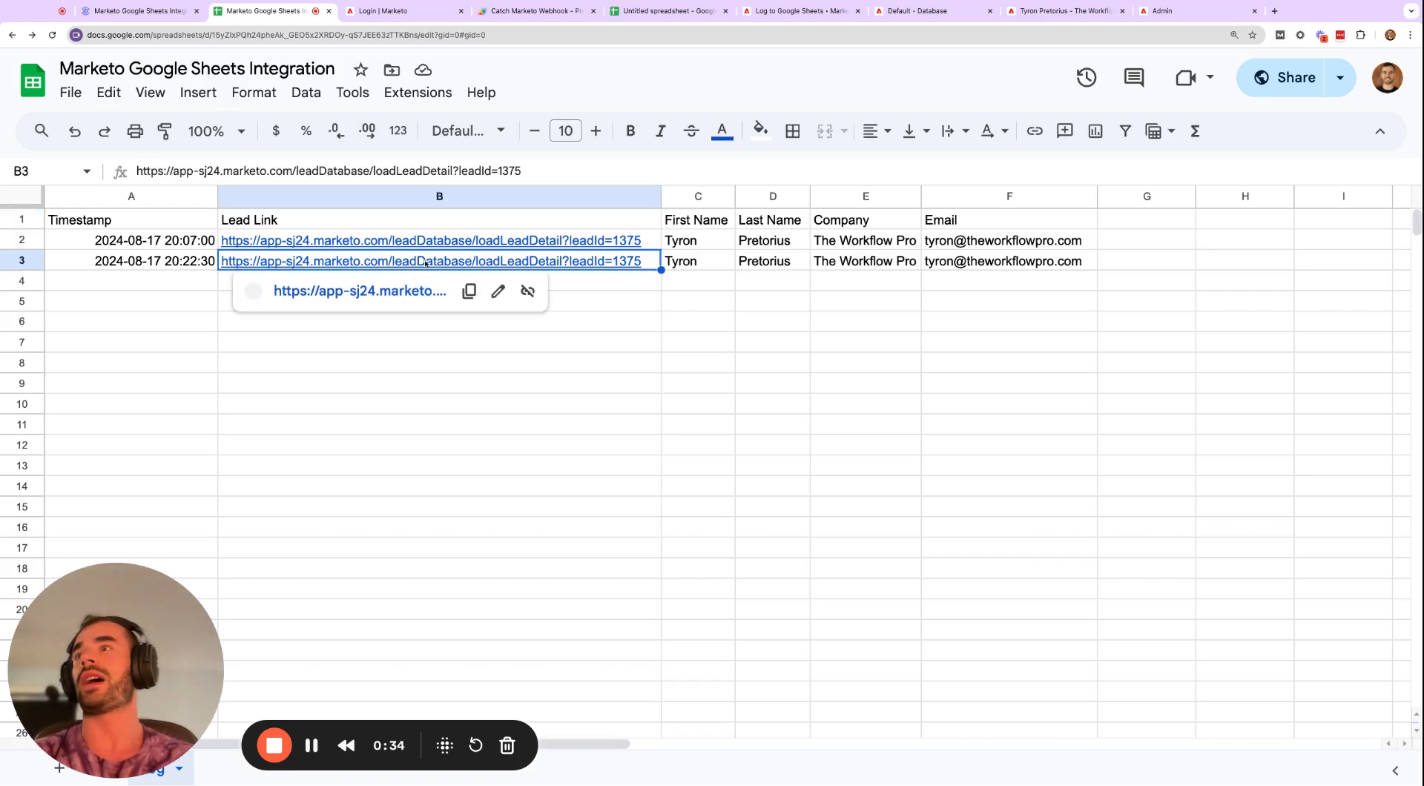
pyautogui.click(405, 291)
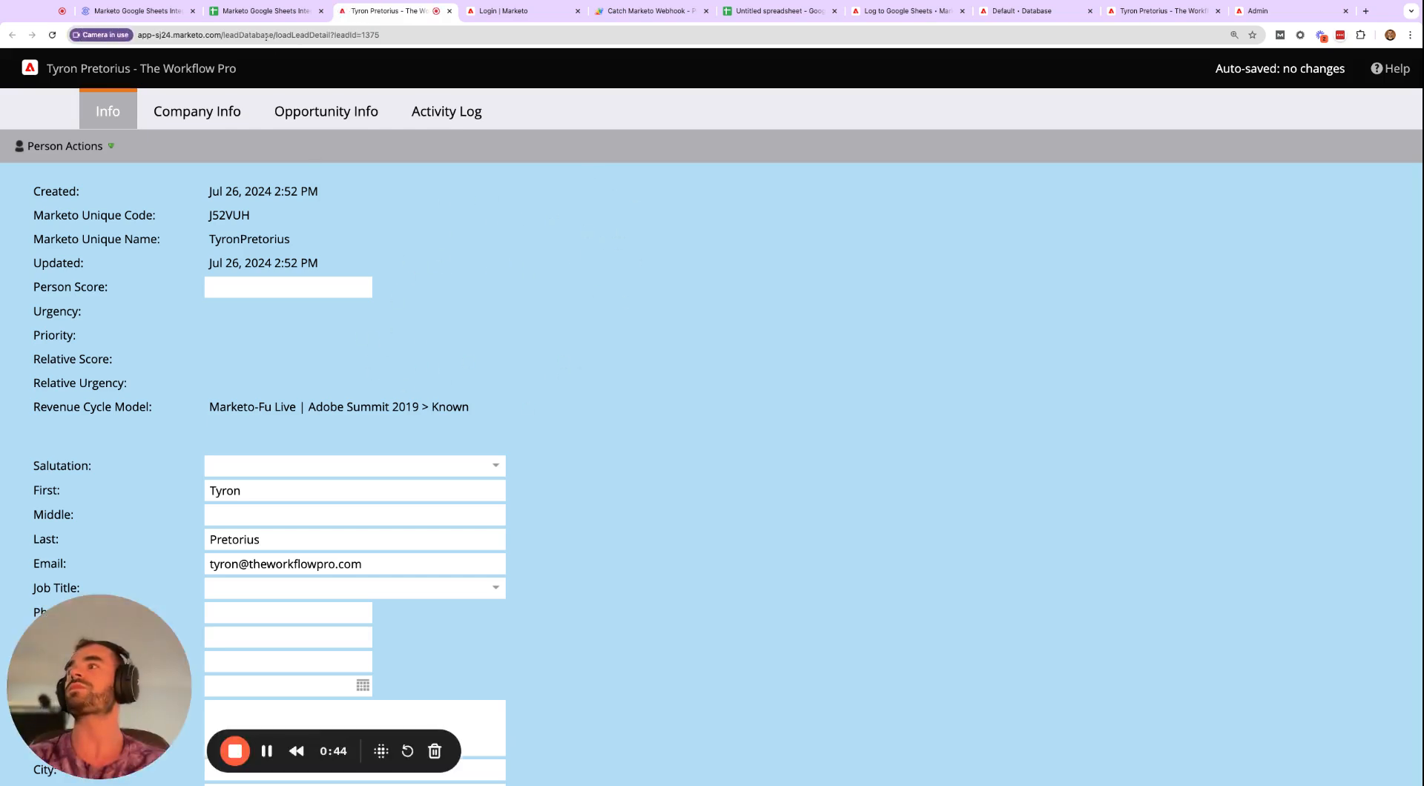
# Check the article's Apps Script instructions and open a new Apps Script project for the untitled spreadsheet.
pyautogui.click(130, 11)
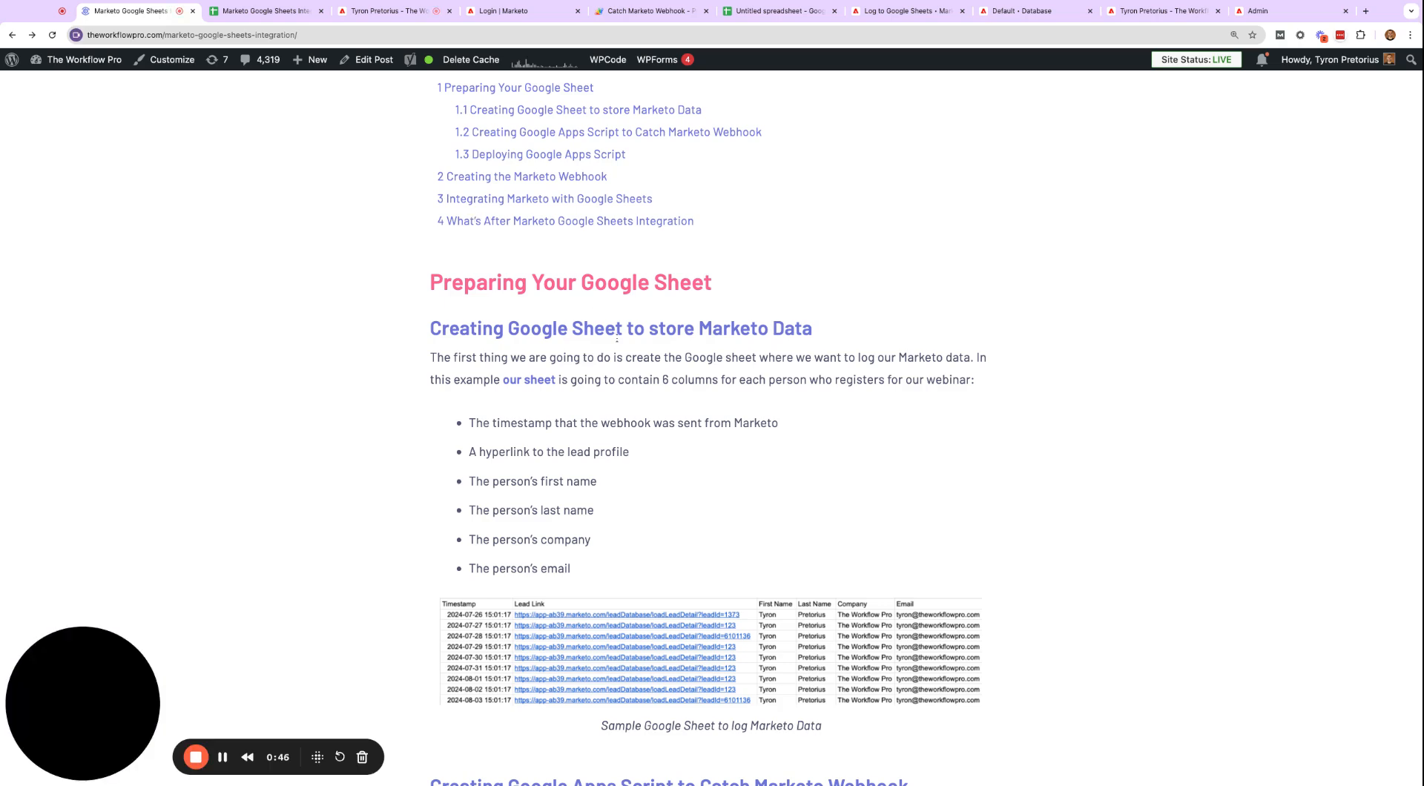
pyautogui.scroll(-5, 616, 338)
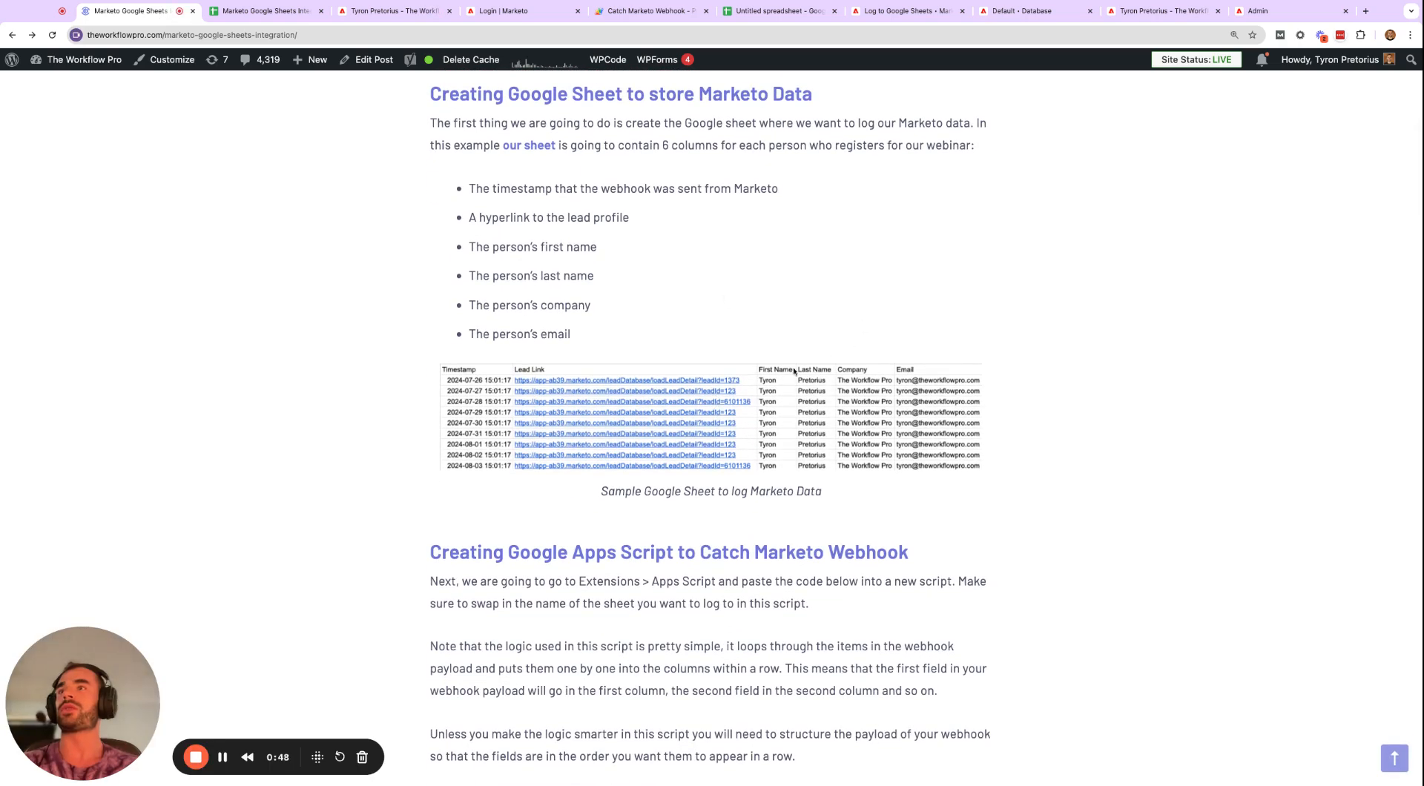
pyautogui.scroll(-8, 752, 396)
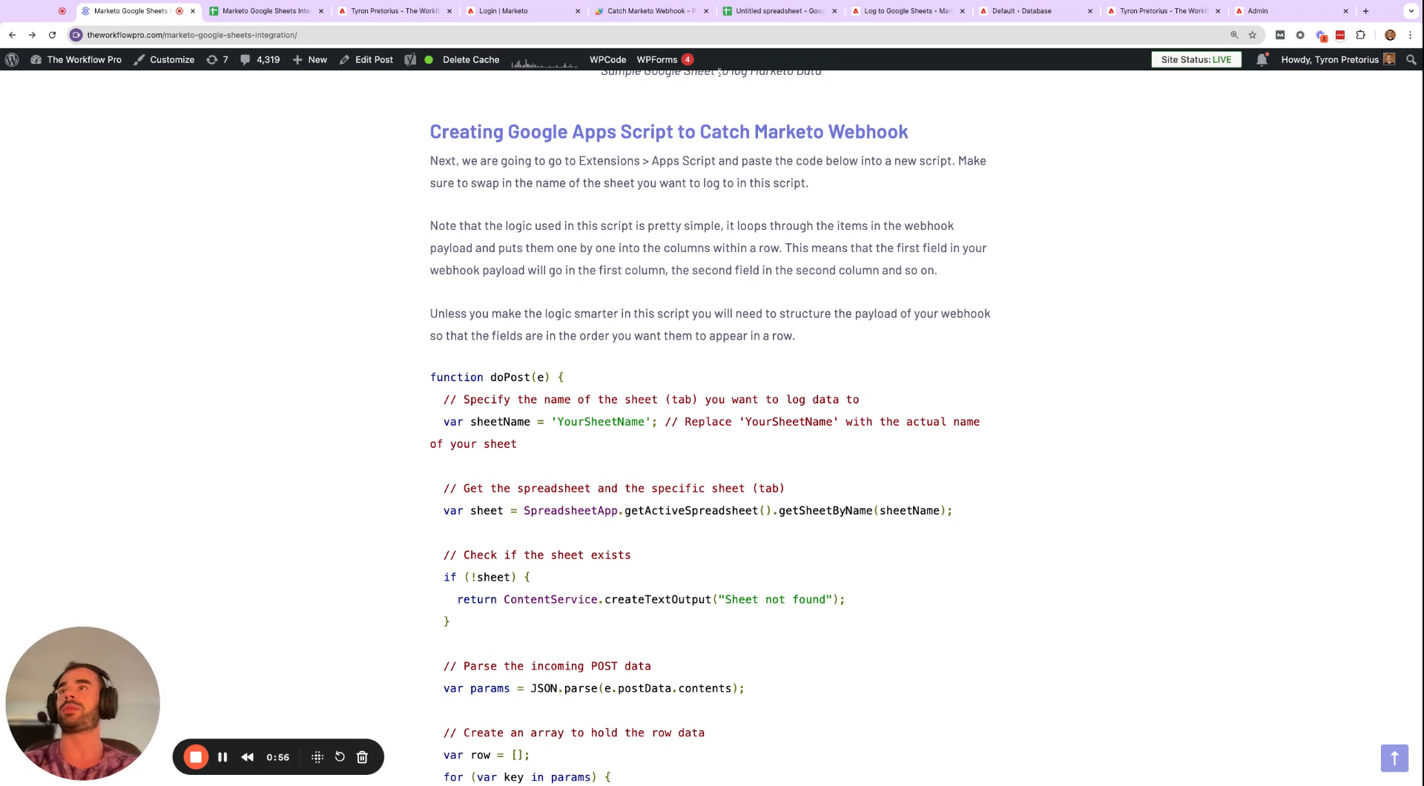
pyautogui.scroll(-1, 738, 358)
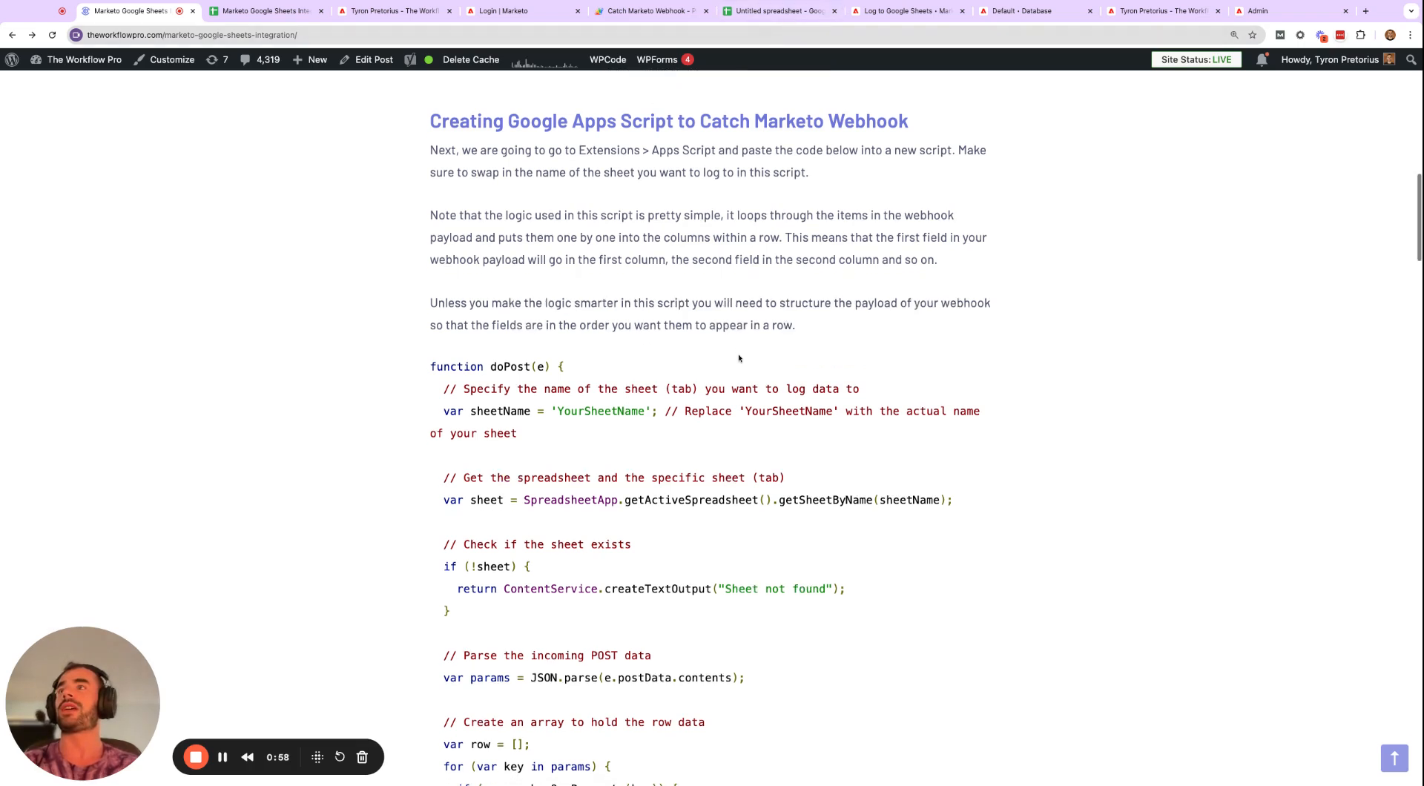
pyautogui.click(797, 12)
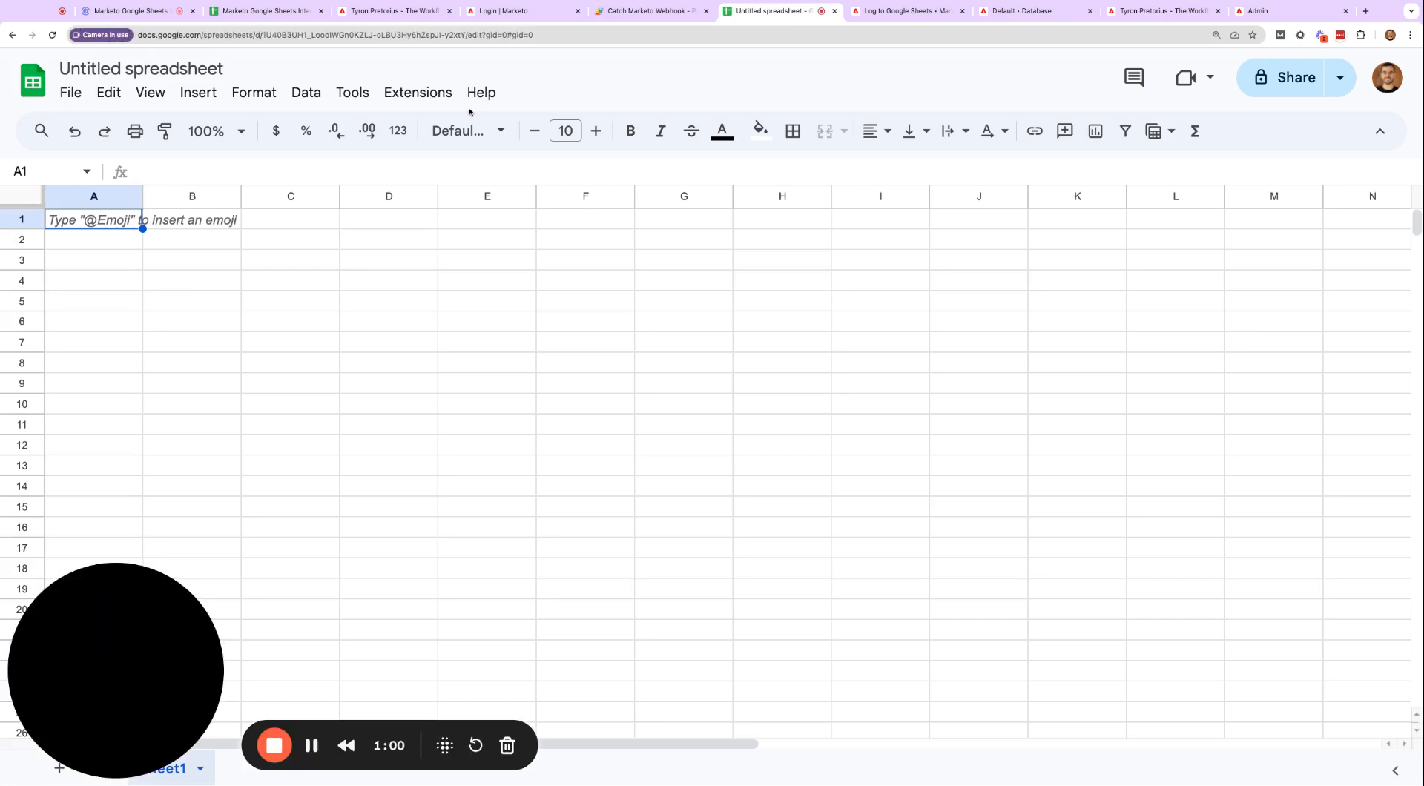
pyautogui.click(431, 103)
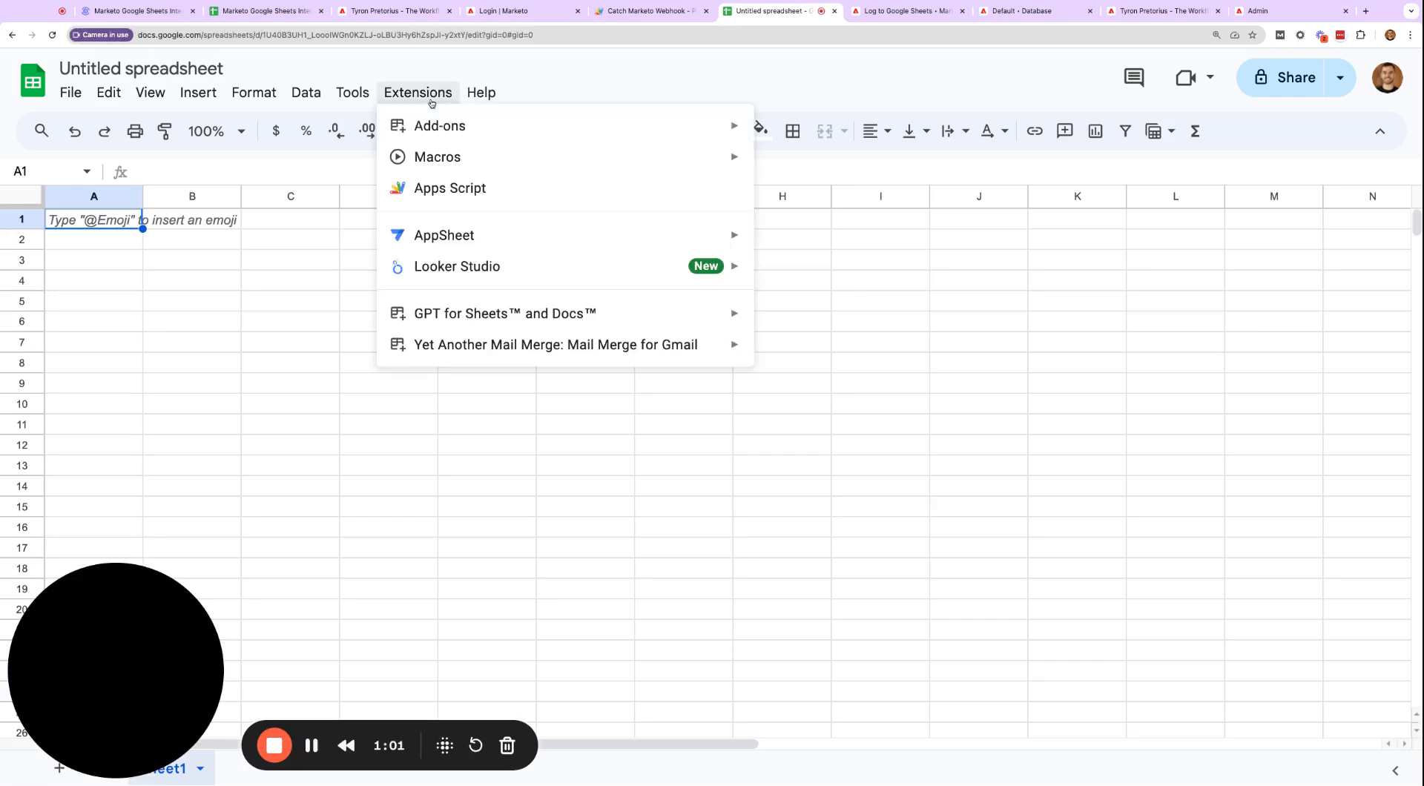
pyautogui.click(501, 189)
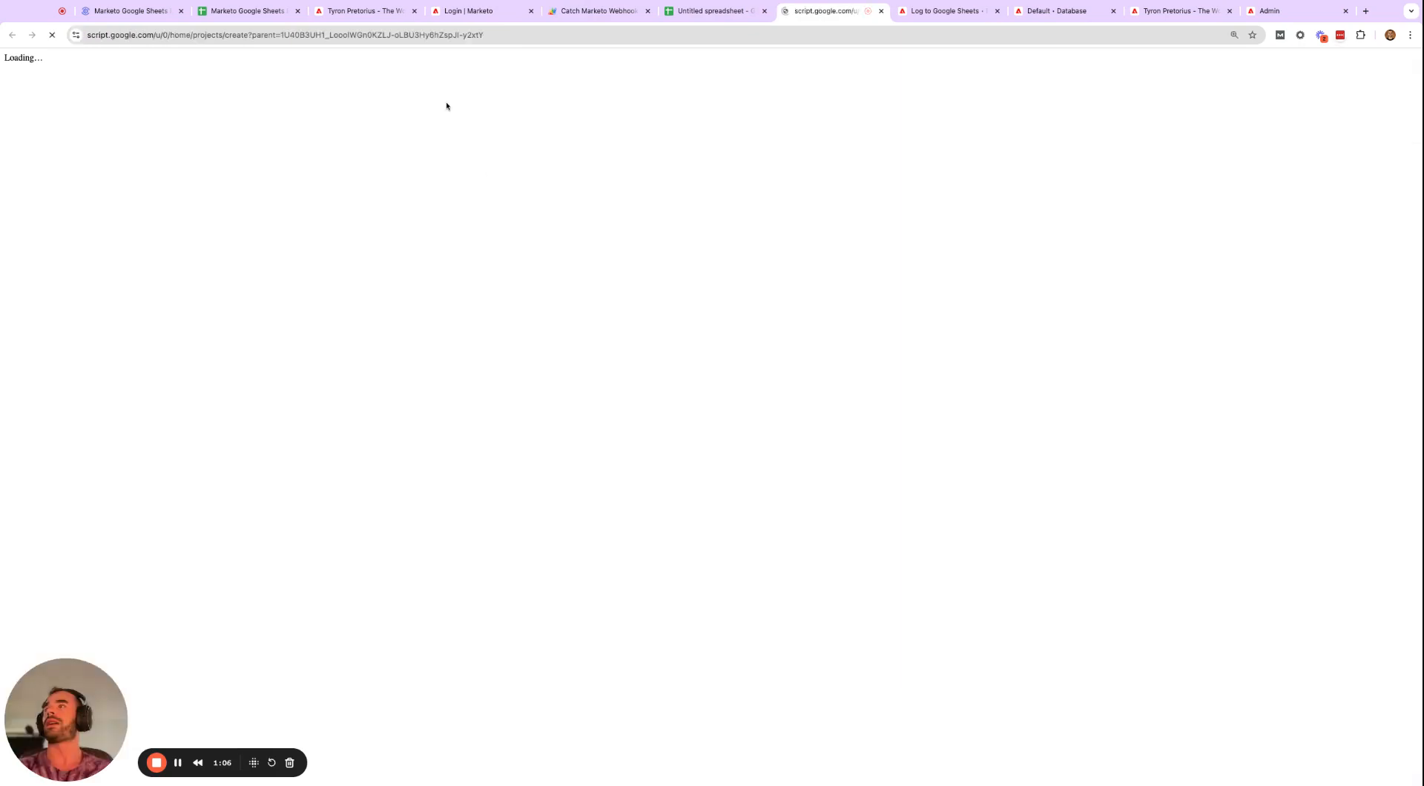
# Copy the full doPost script from the article and replace the default code in Code.gs with it.
pyautogui.click(137, 12)
pyautogui.scroll(-2, 407, 330)
pyautogui.moveTo(432, 227); pyautogui.dragTo(438, 636)
pyautogui.hotkey('ctrl', 'c')
pyautogui.scroll(-2, 499, 440)
pyautogui.scroll(-2, 497, 441)
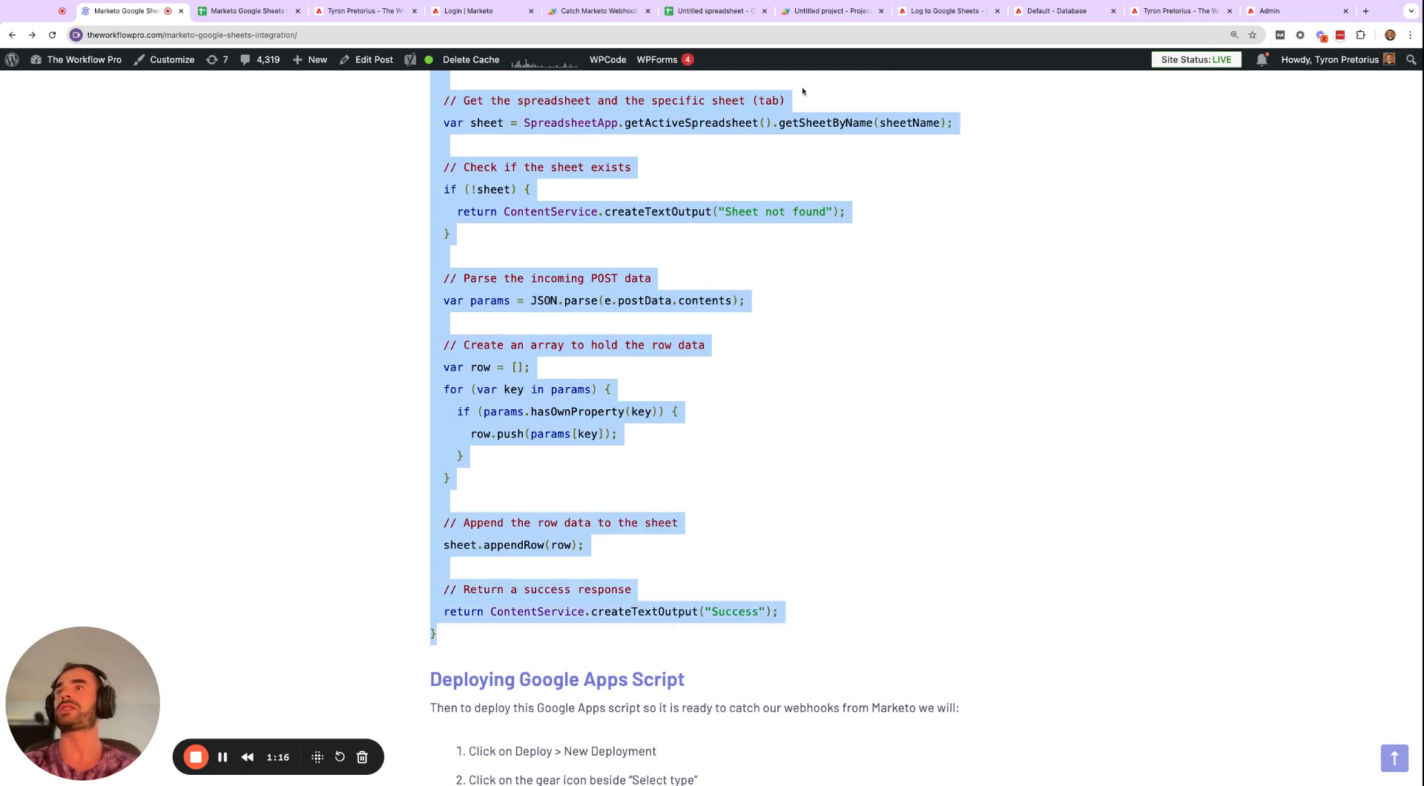
pyautogui.click(826, 10)
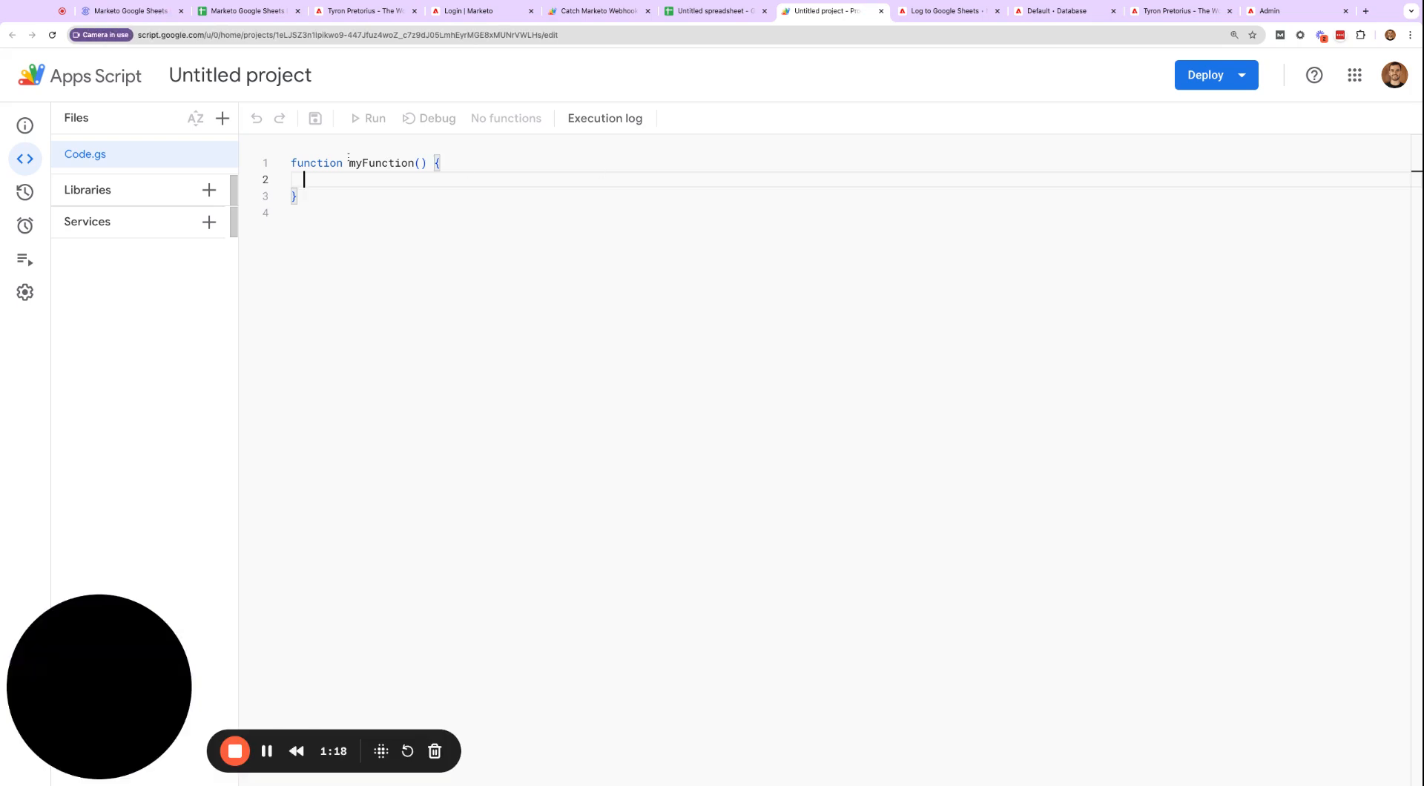
pyautogui.hotkey('ctrl', 'a')
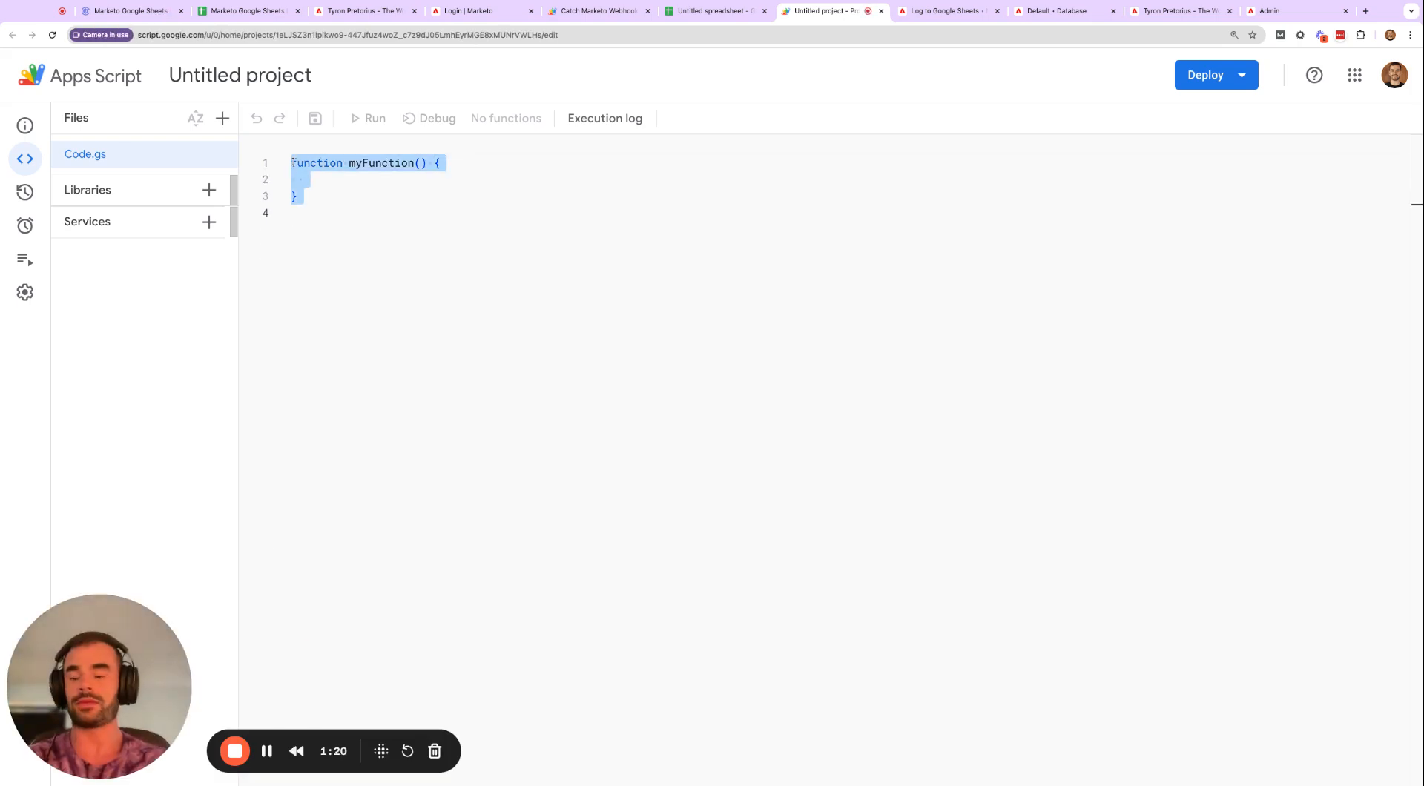
pyautogui.hotkey('ctrl', 'v')
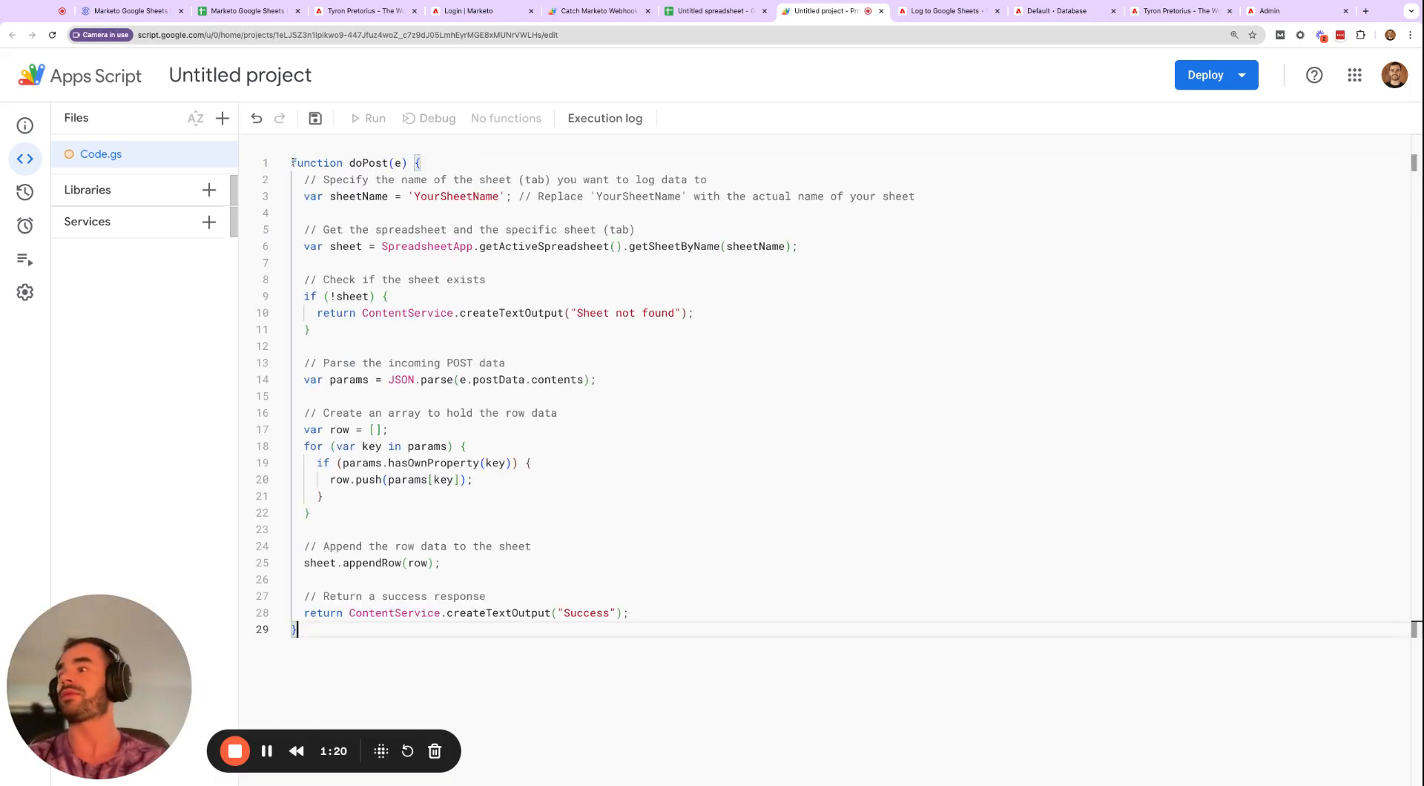
# Rename the Apps Script project to Google Sheets Logging.
pyautogui.click(285, 77)
pyautogui.write('Goog')
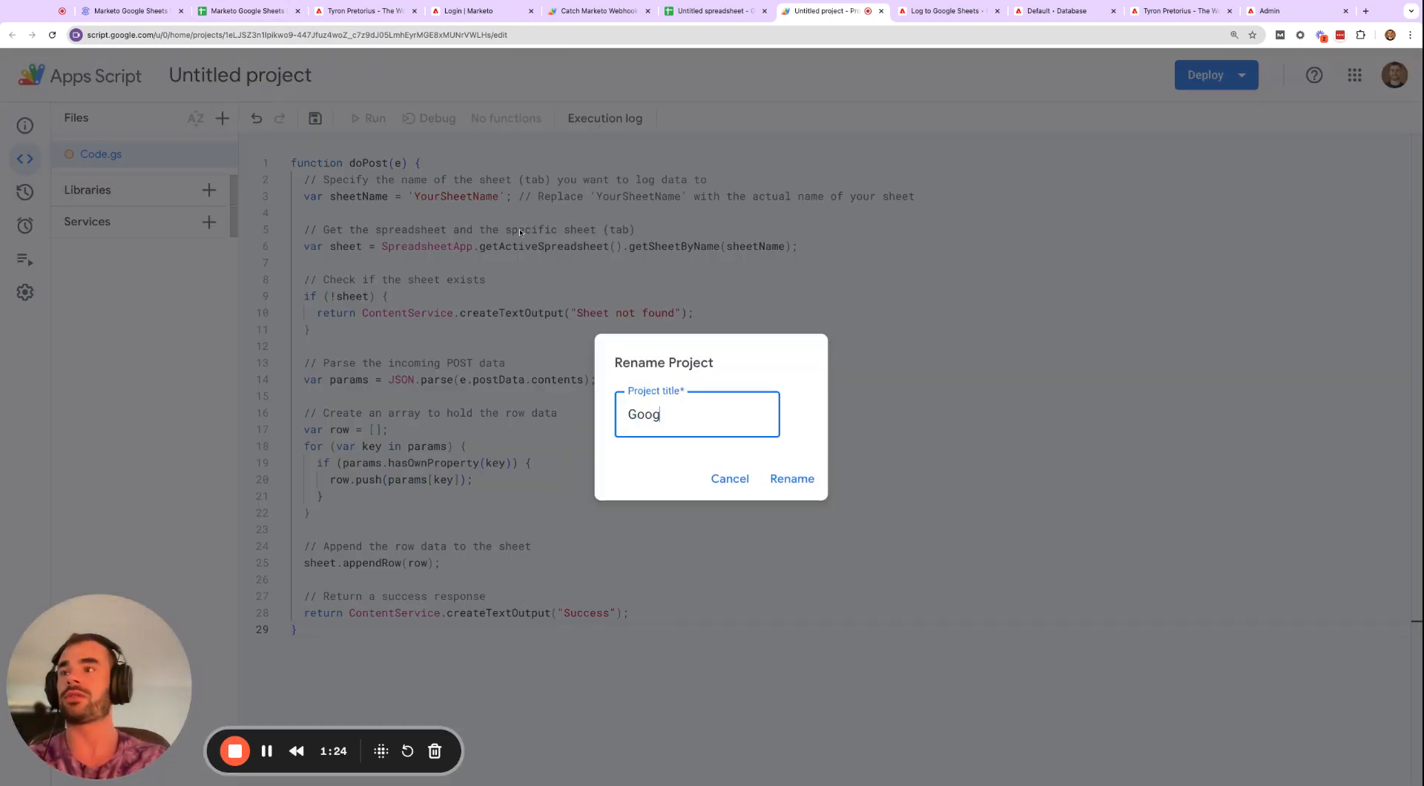
pyautogui.write('le Sheets Logging')
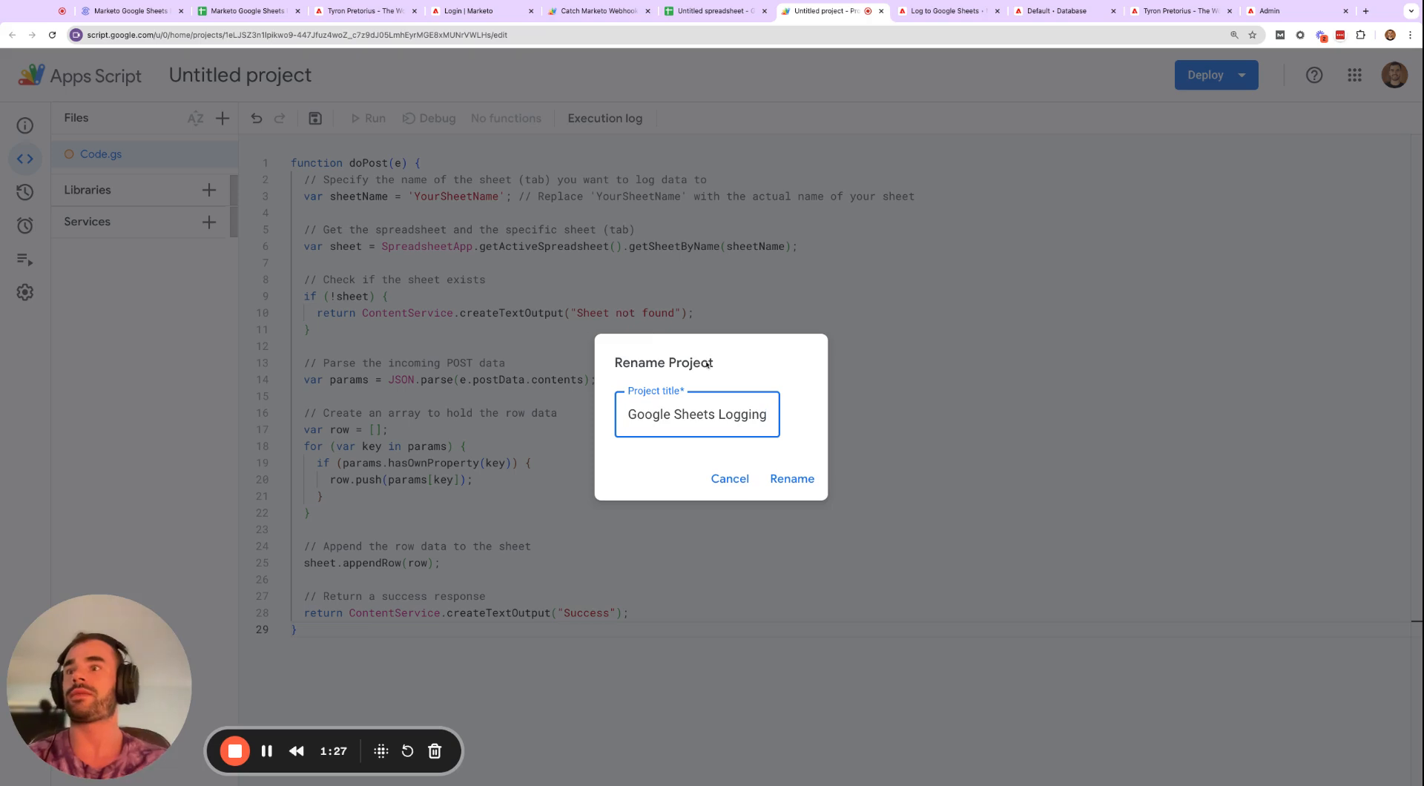
pyautogui.click(790, 479)
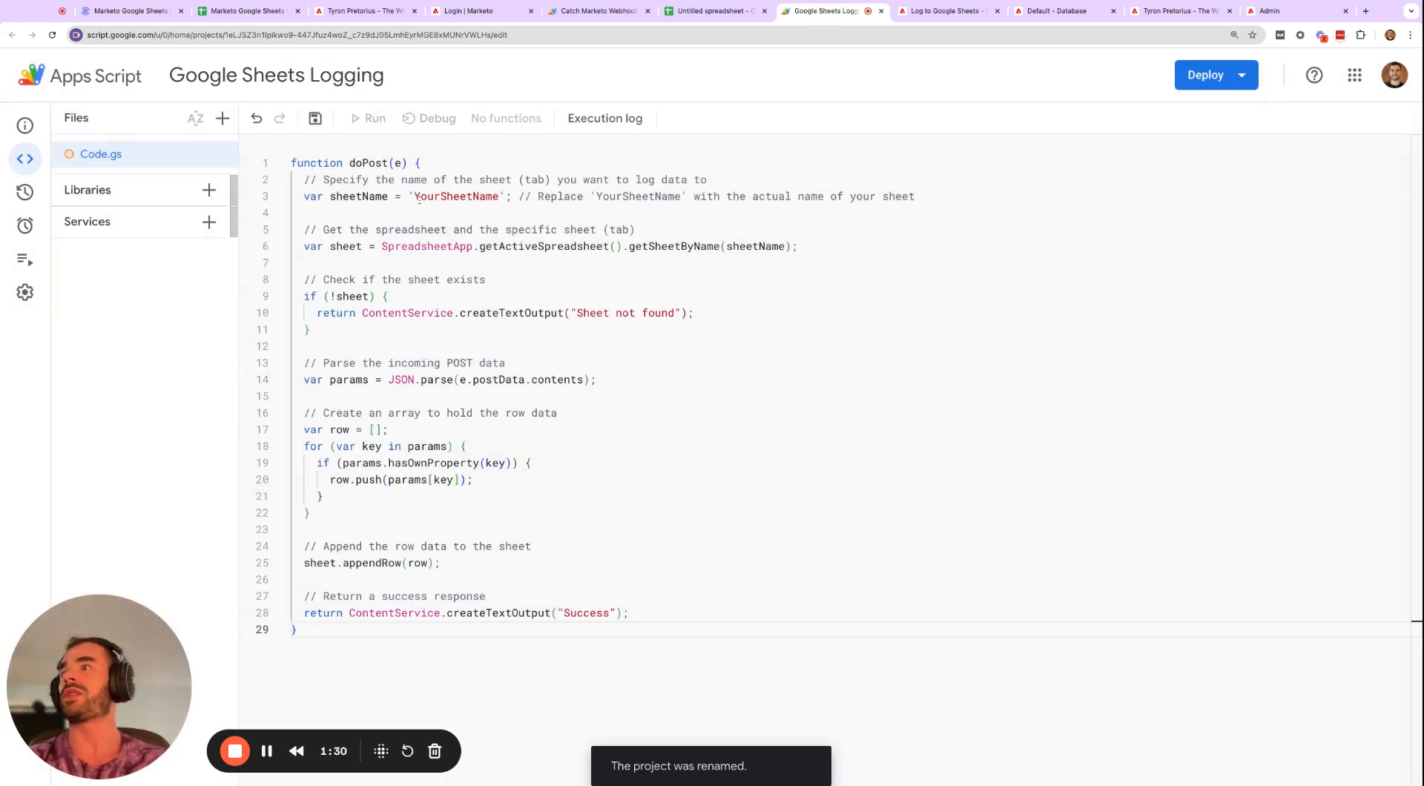
# Select the script's YourSheetName placeholder, and rename Sheet1 in the untitled spreadsheet to Webinar Registrants, copying the new name.
pyautogui.doubleClick(416, 197)
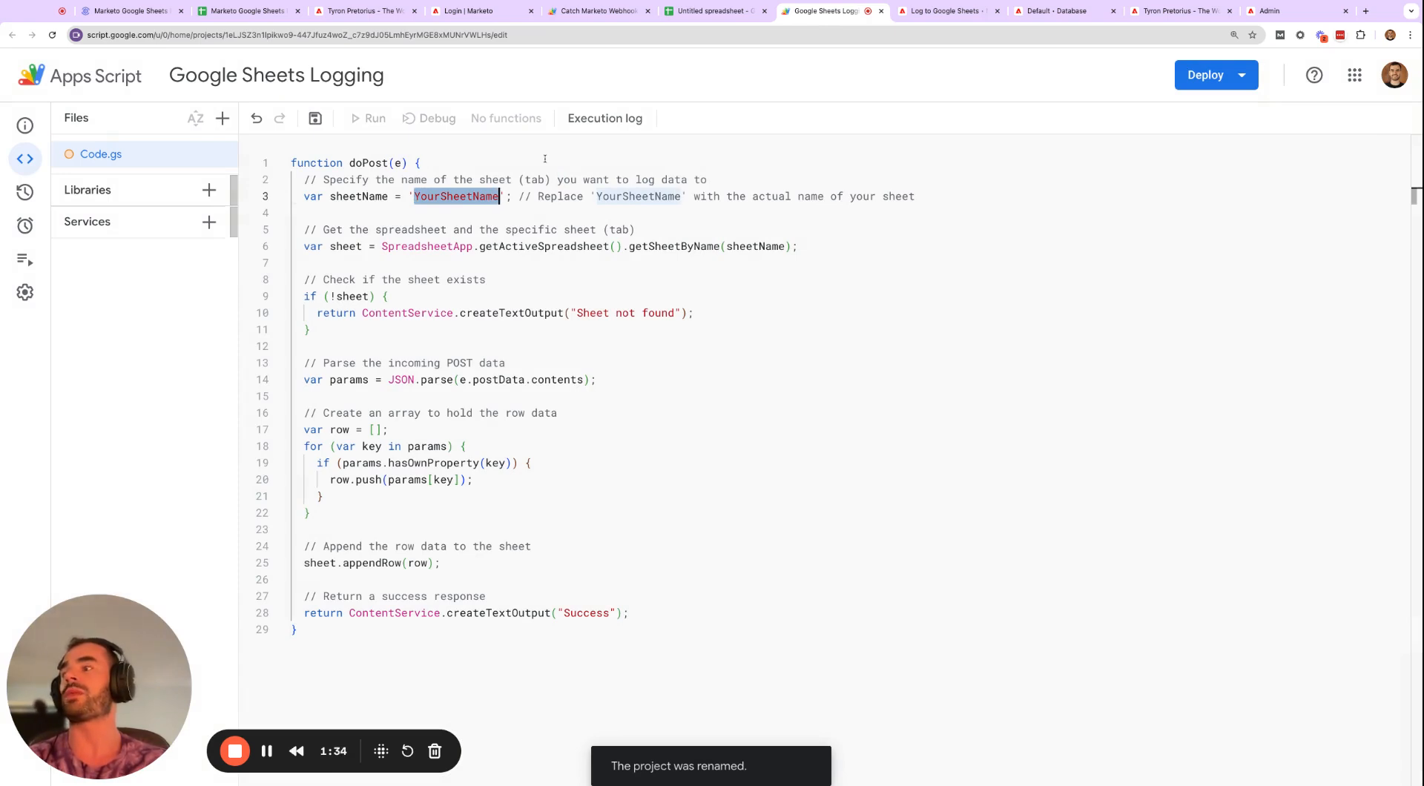
pyautogui.click(712, 10)
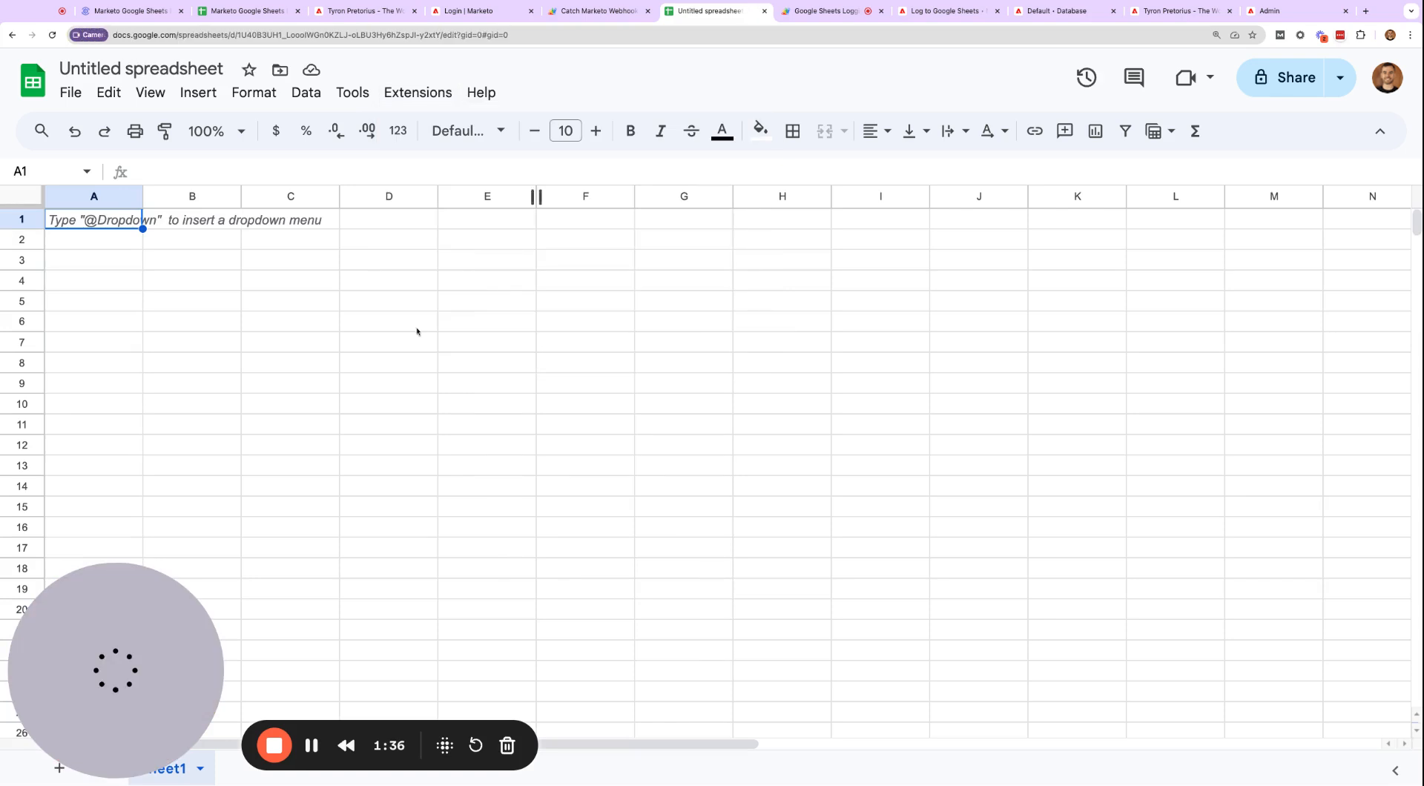
pyautogui.doubleClick(159, 768)
pyautogui.write('We')
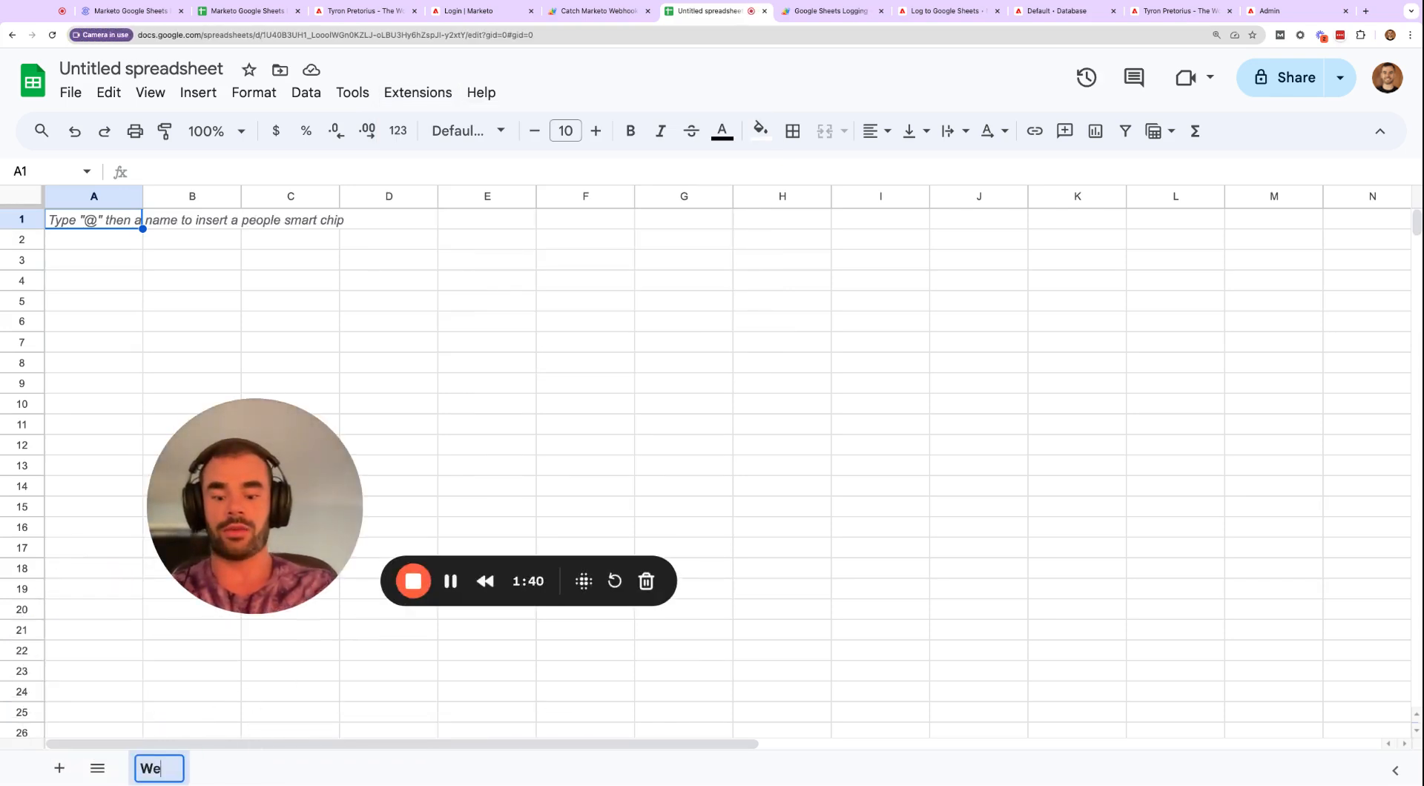
pyautogui.write('binar Registrants')
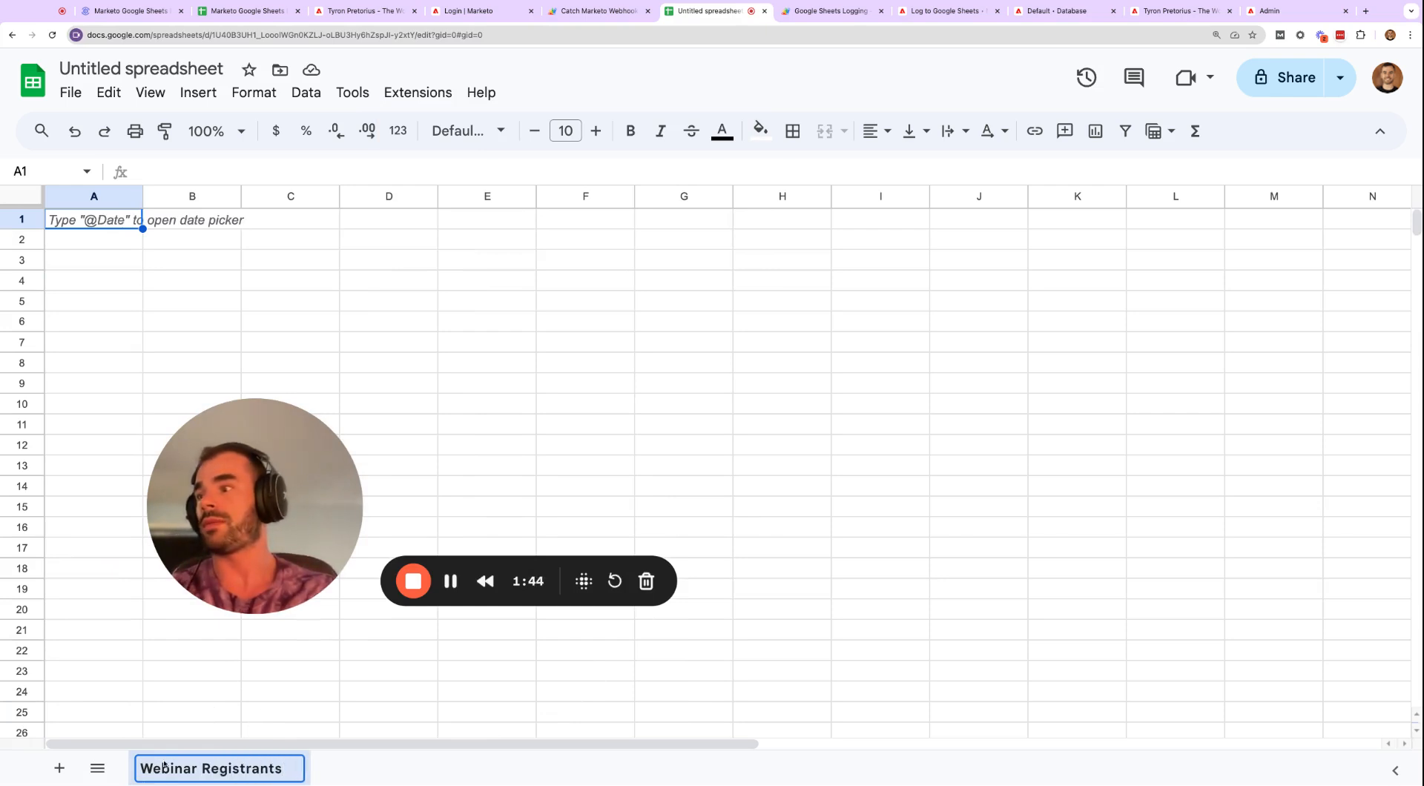
pyautogui.tripleClick(173, 772)
pyautogui.hotkey('ctrl', 'c')
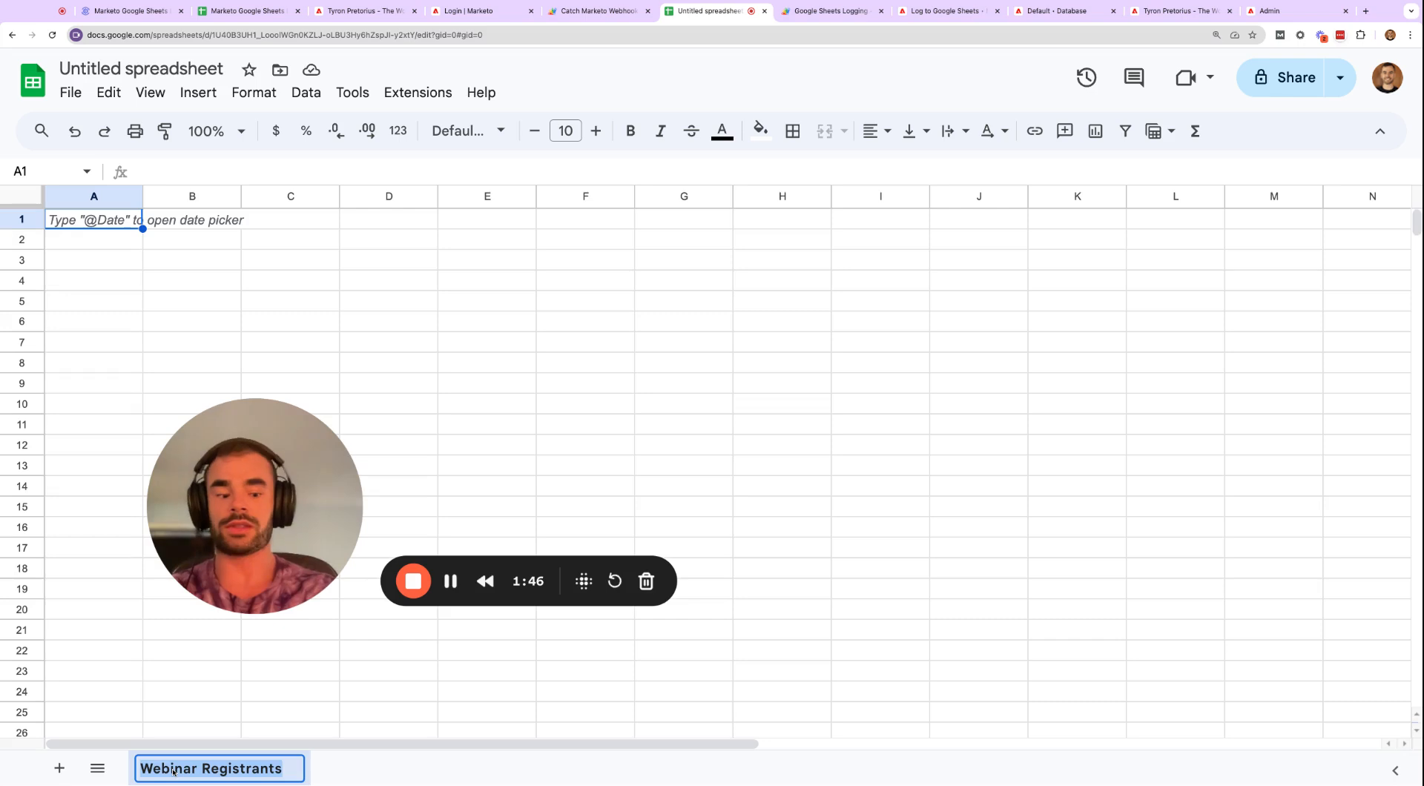
pyautogui.press('Return')
# Replace the YourSheetName placeholder in the script's sheetName variable with Webinar Registrants and save the project.
pyautogui.click(823, 11)
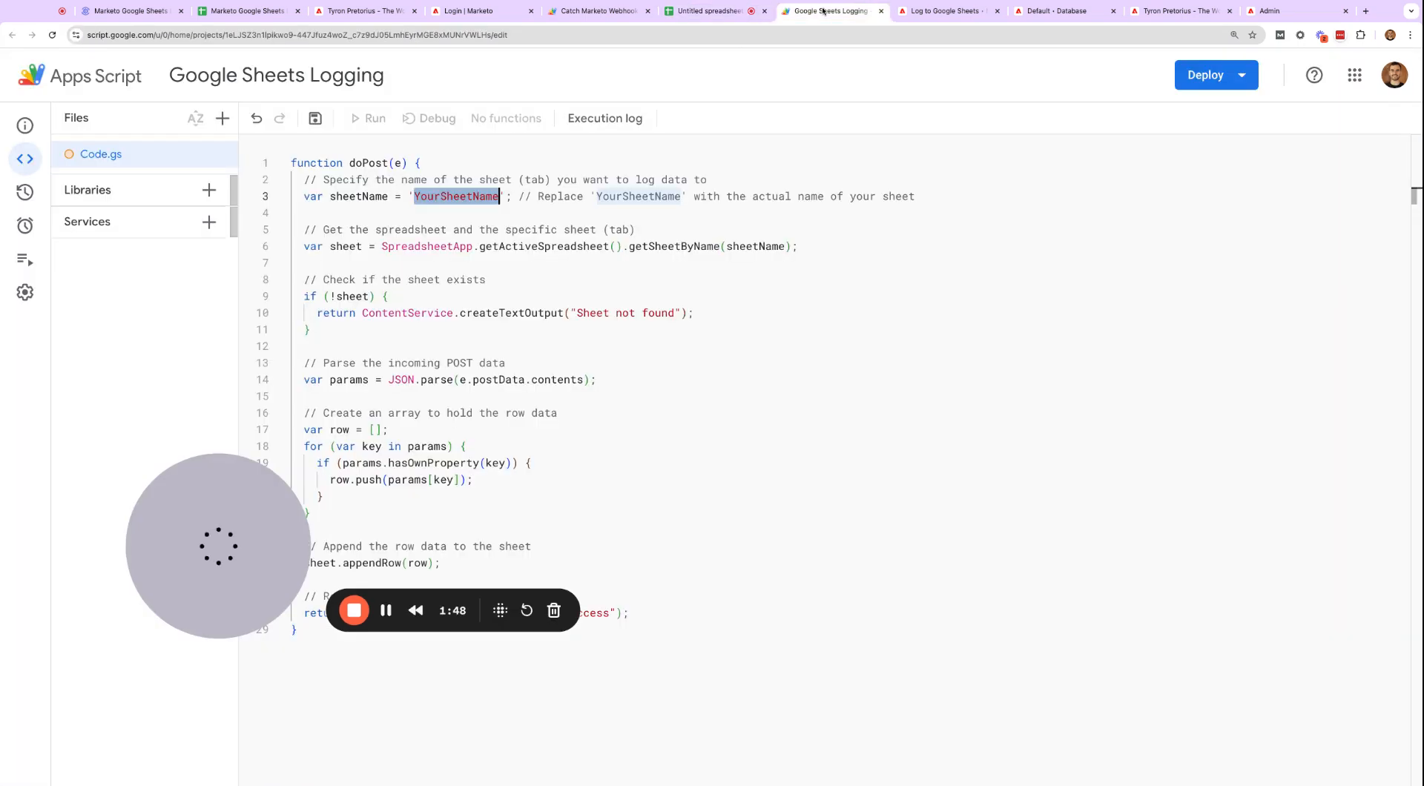
pyautogui.hotkey('ctrl', 'v')
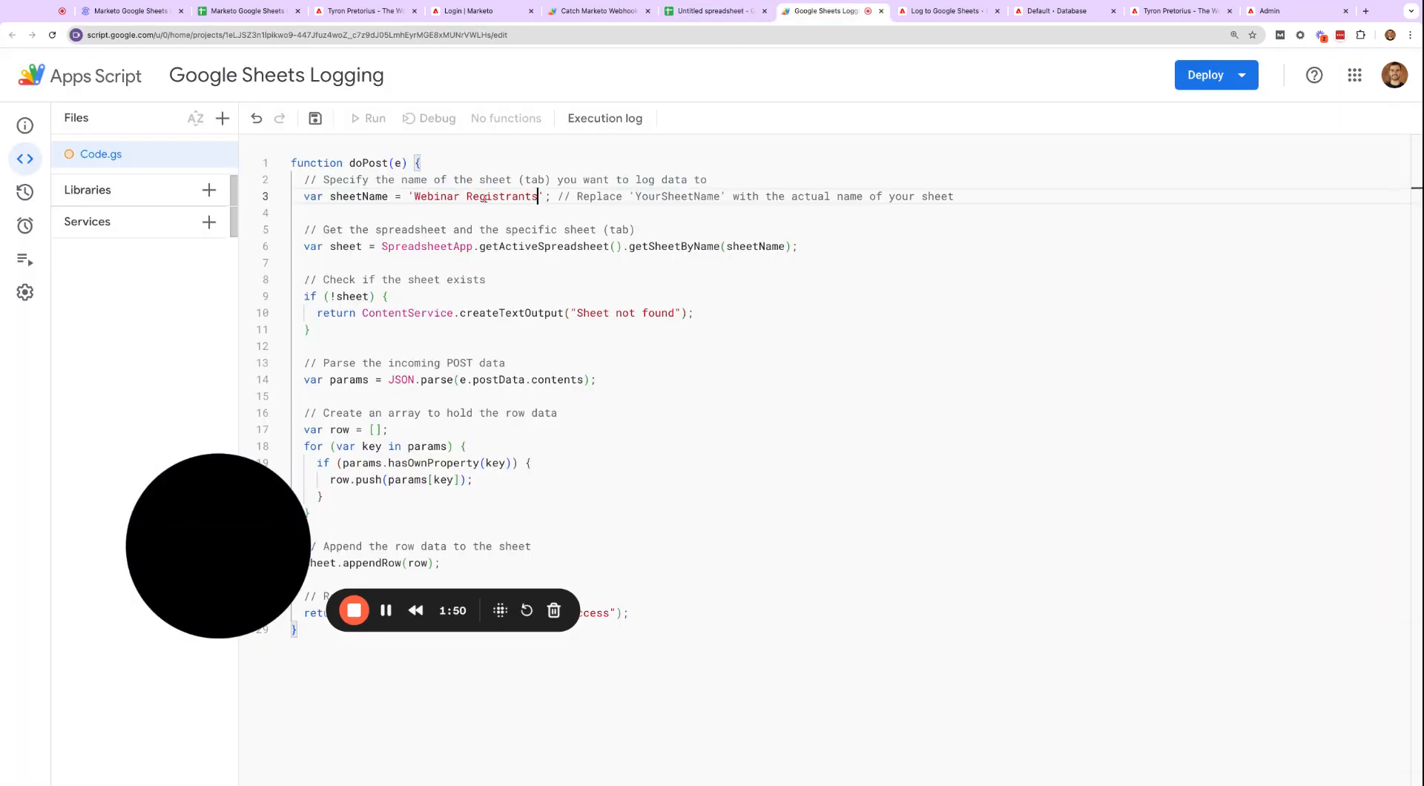
pyautogui.moveTo(185, 527); pyautogui.dragTo(916, 435)
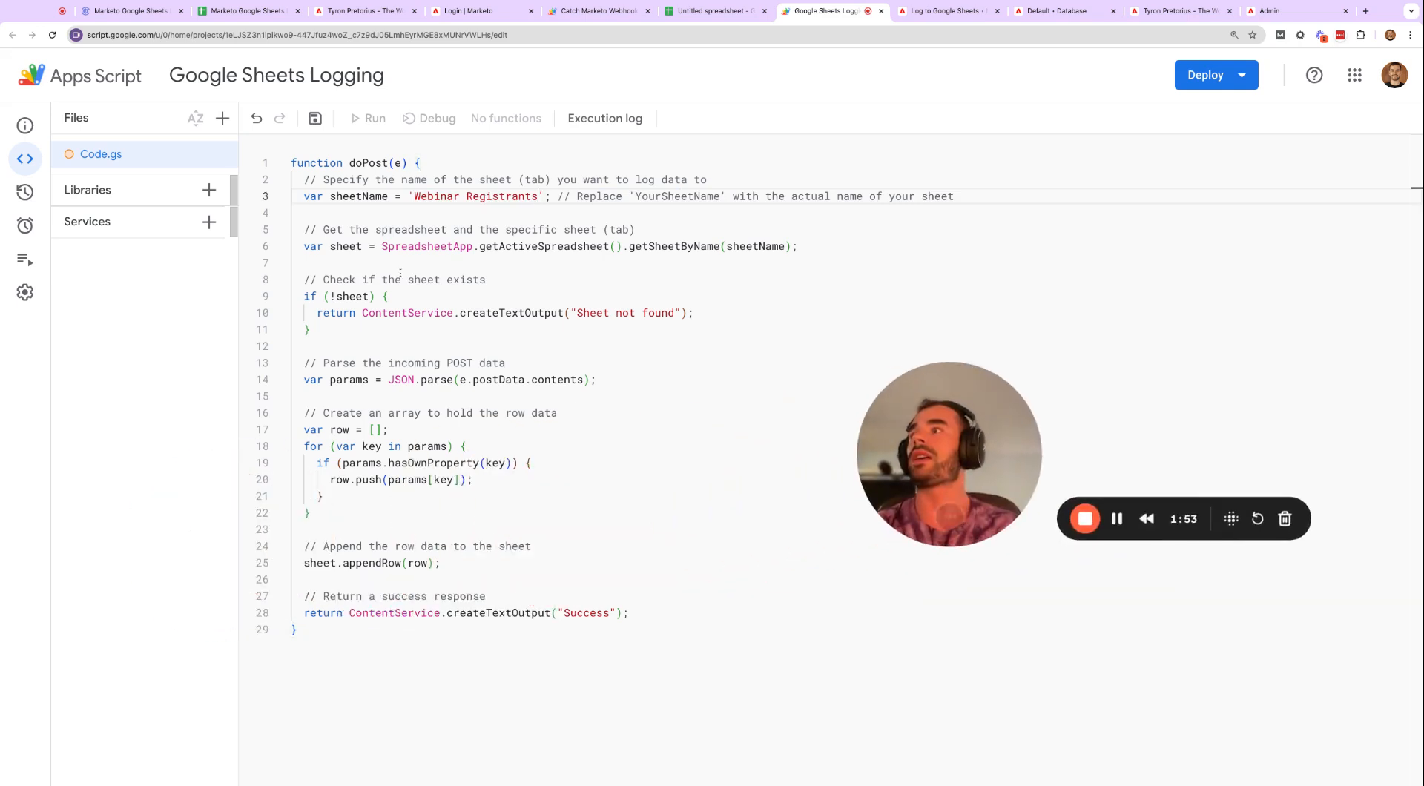
pyautogui.click(315, 120)
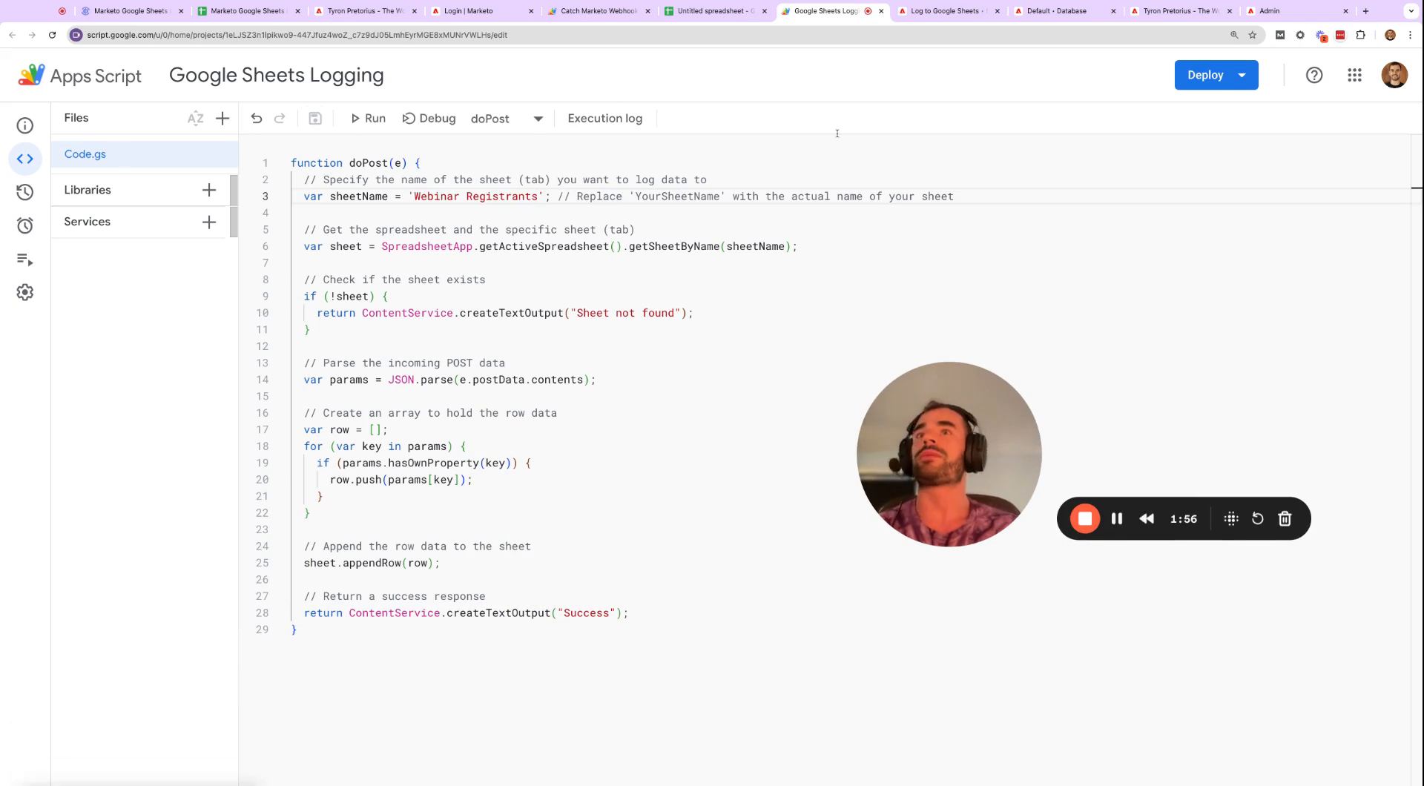
# Start a new deployment of the Apps Script project and choose Web app as its type.
pyautogui.click(1227, 78)
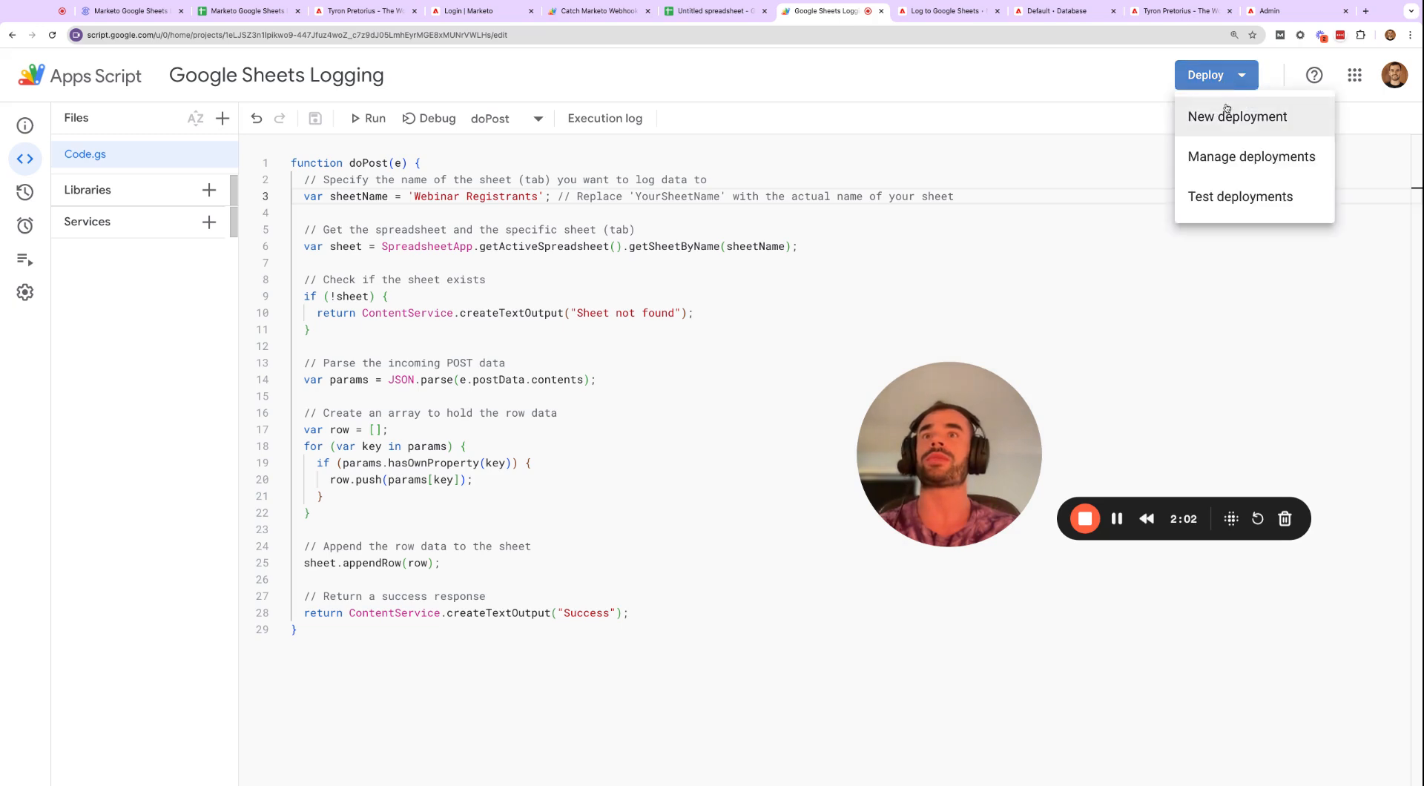
pyautogui.click(1225, 115)
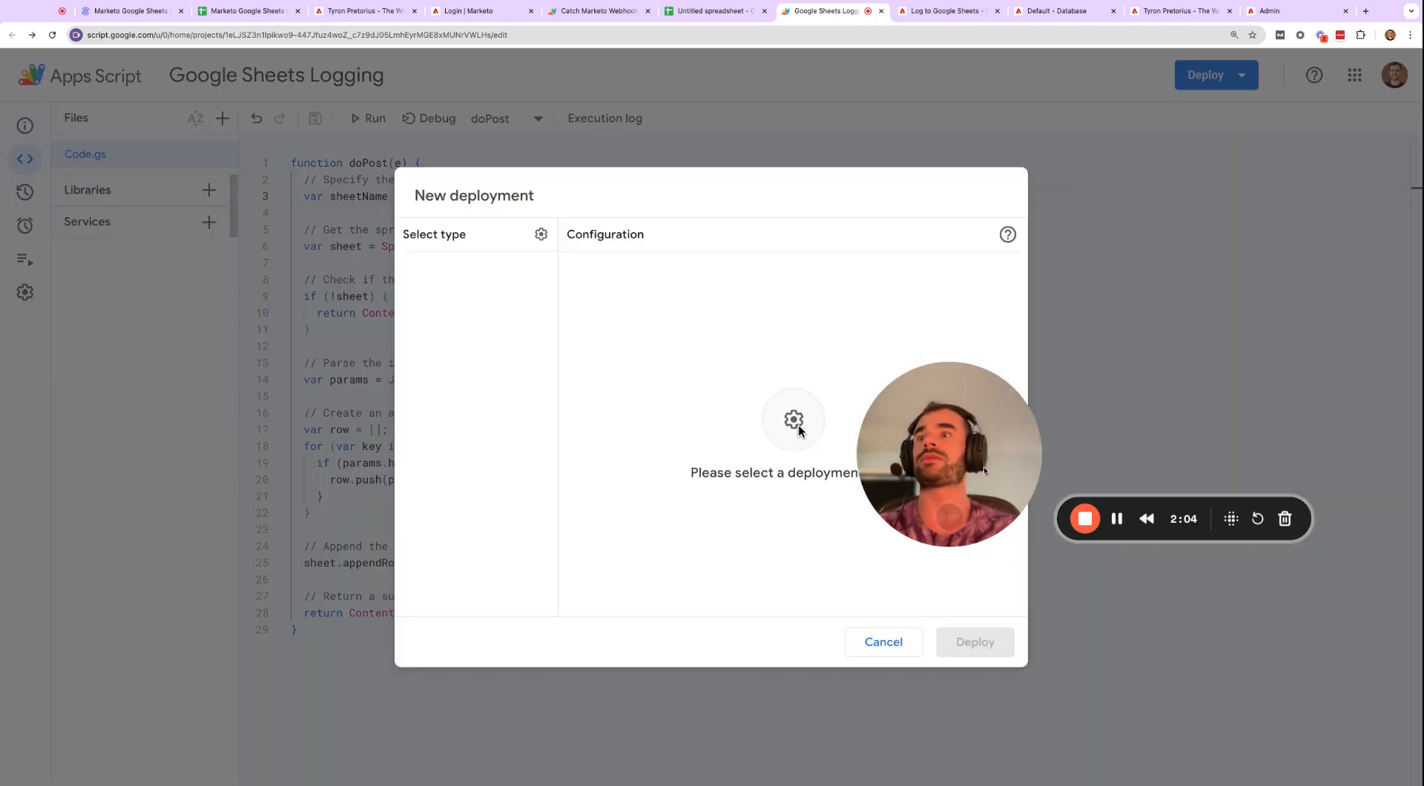
pyautogui.click(541, 234)
pyautogui.click(571, 272)
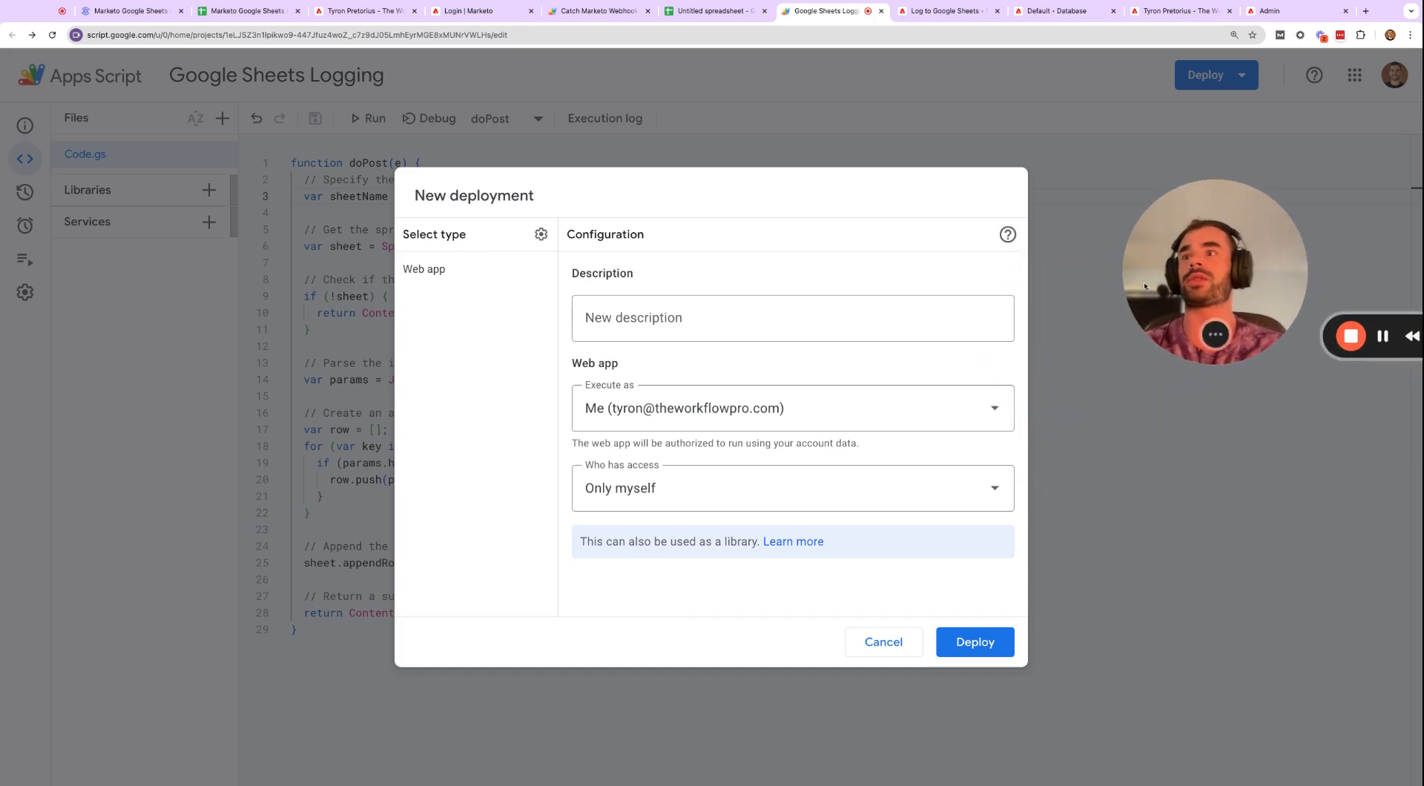
# Enter Marketo Webinar Registrants Logging as the description of the web app deployment.
pyautogui.click(867, 324)
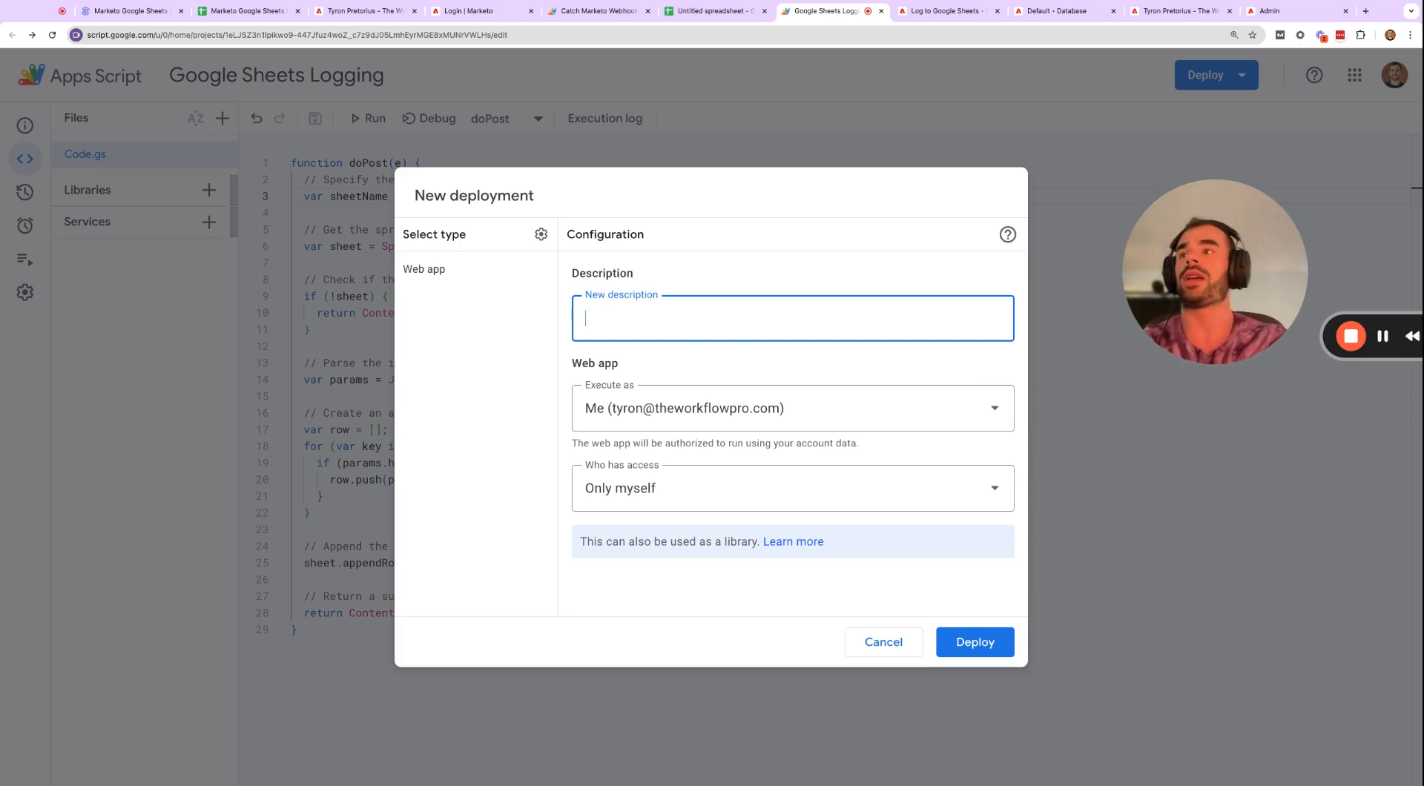
pyautogui.write('Ma')
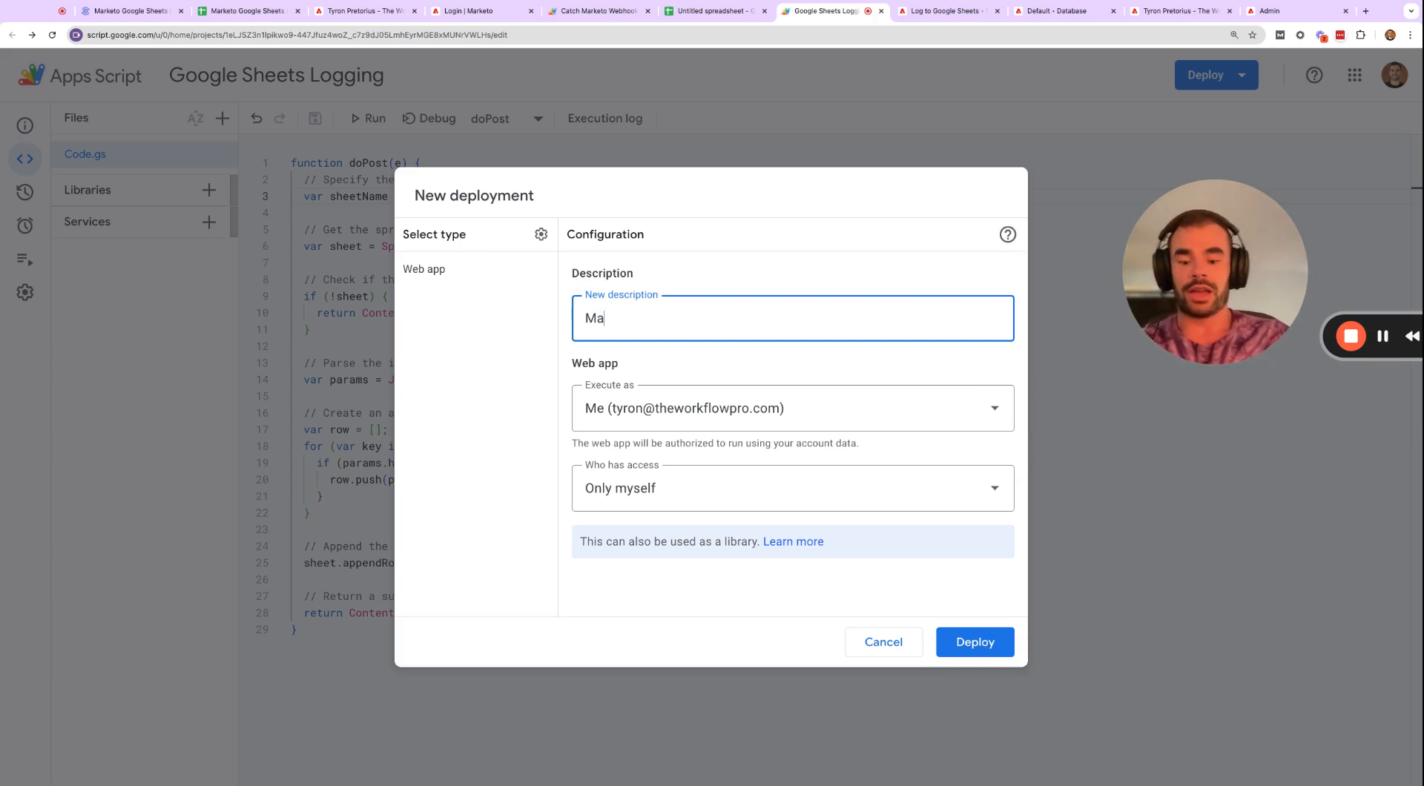
pyautogui.write('rketo Webinar ER')
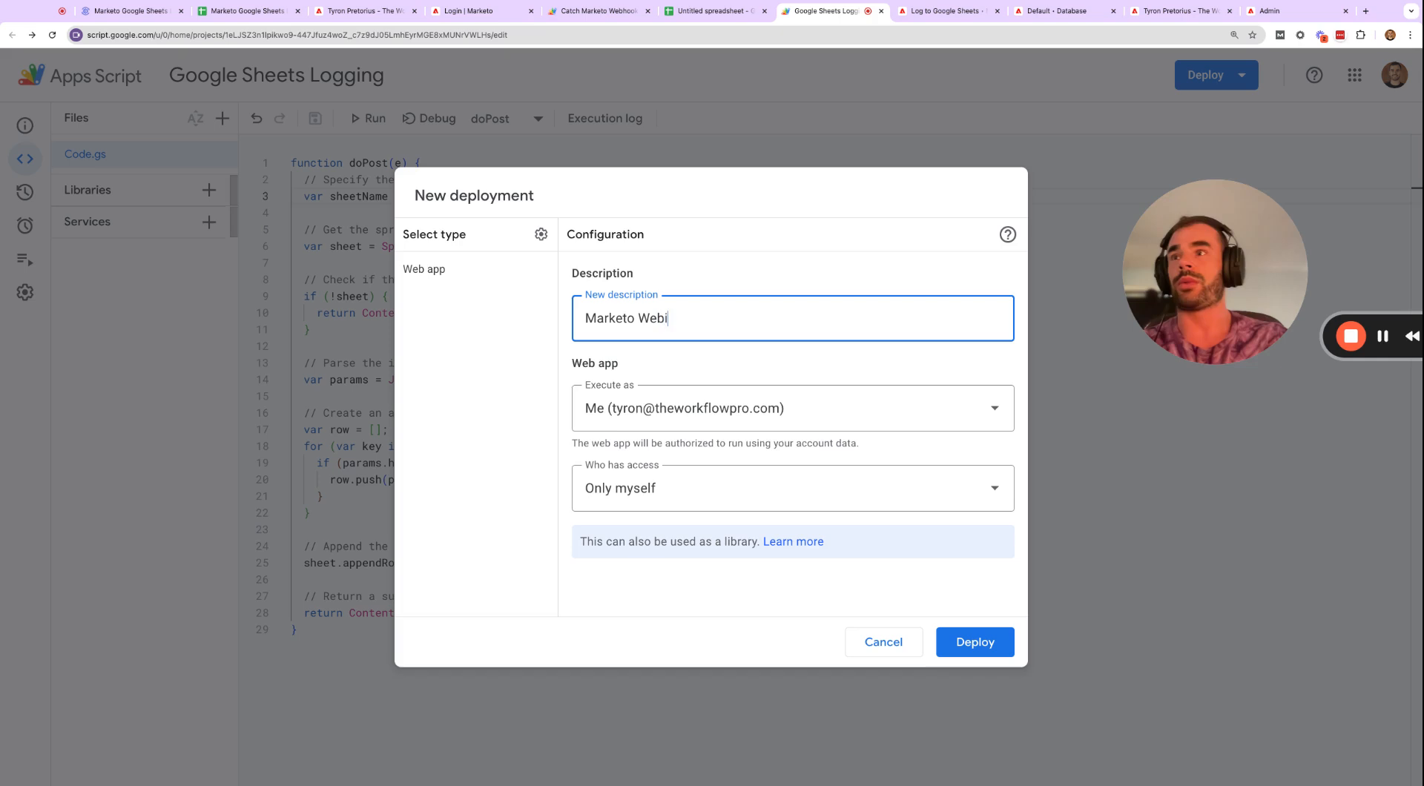
pyautogui.press('BackSpace')
pyautogui.press('BackSpace')
pyautogui.write('Regi')
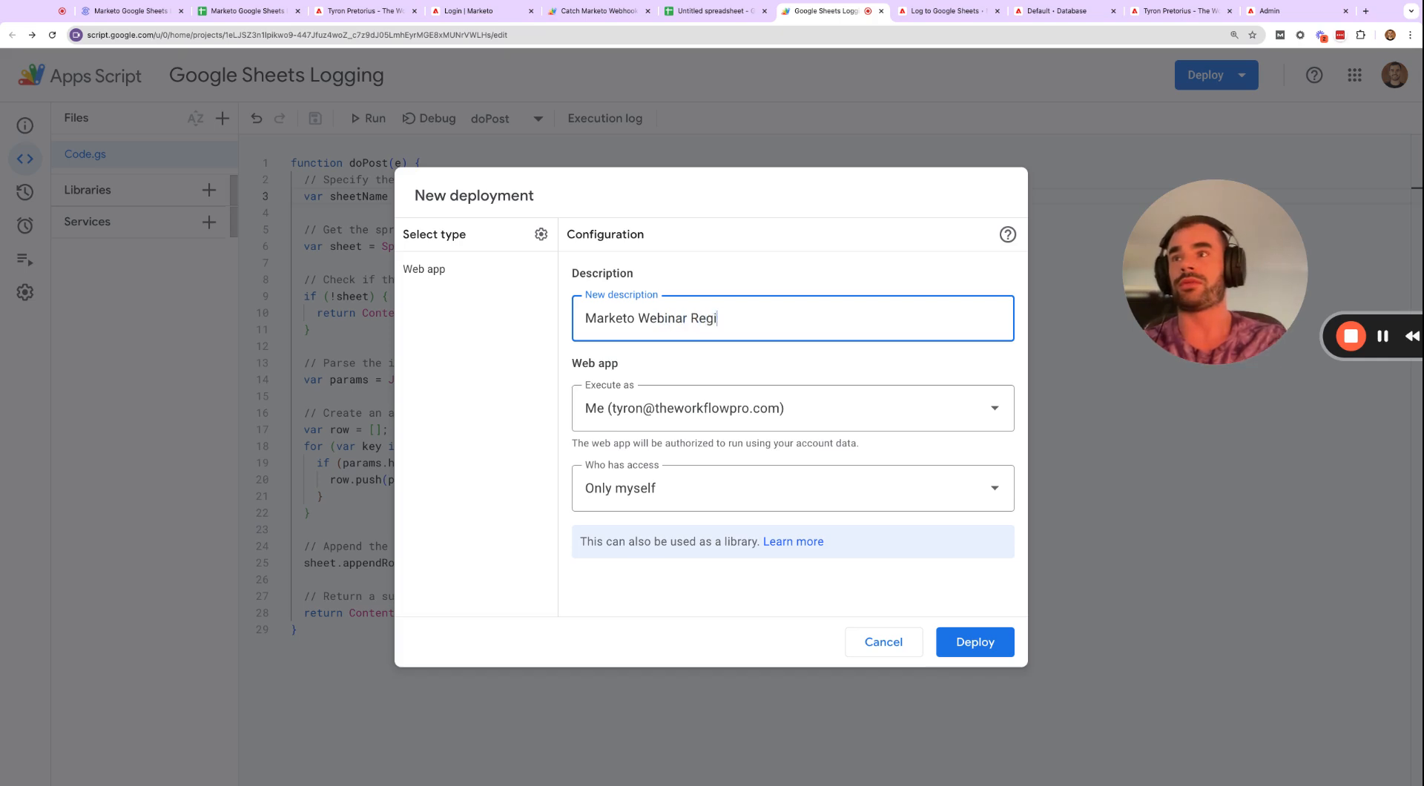
pyautogui.write('strants Logging')
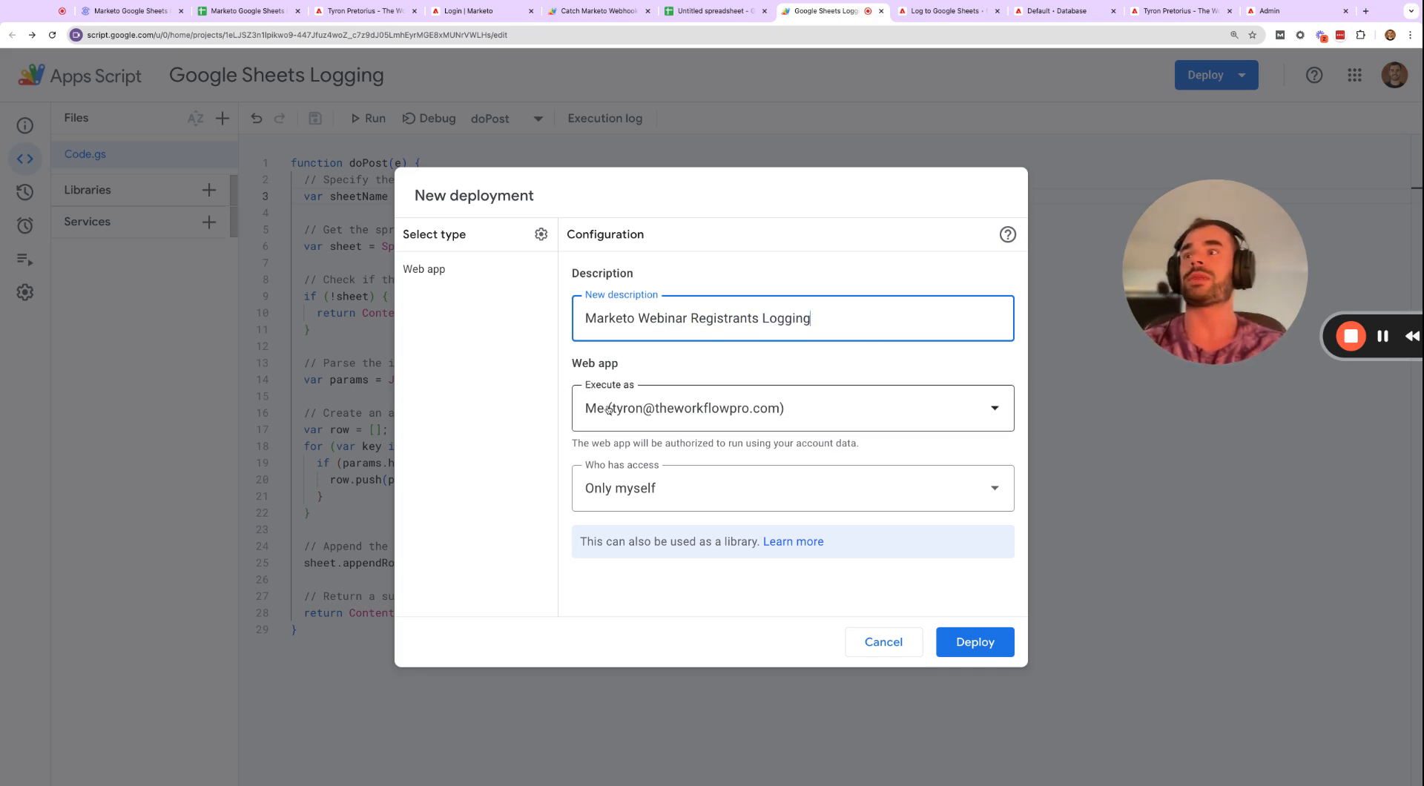
# Give Anyone access to the web app and deploy it.
pyautogui.click(728, 480)
pyautogui.click(709, 600)
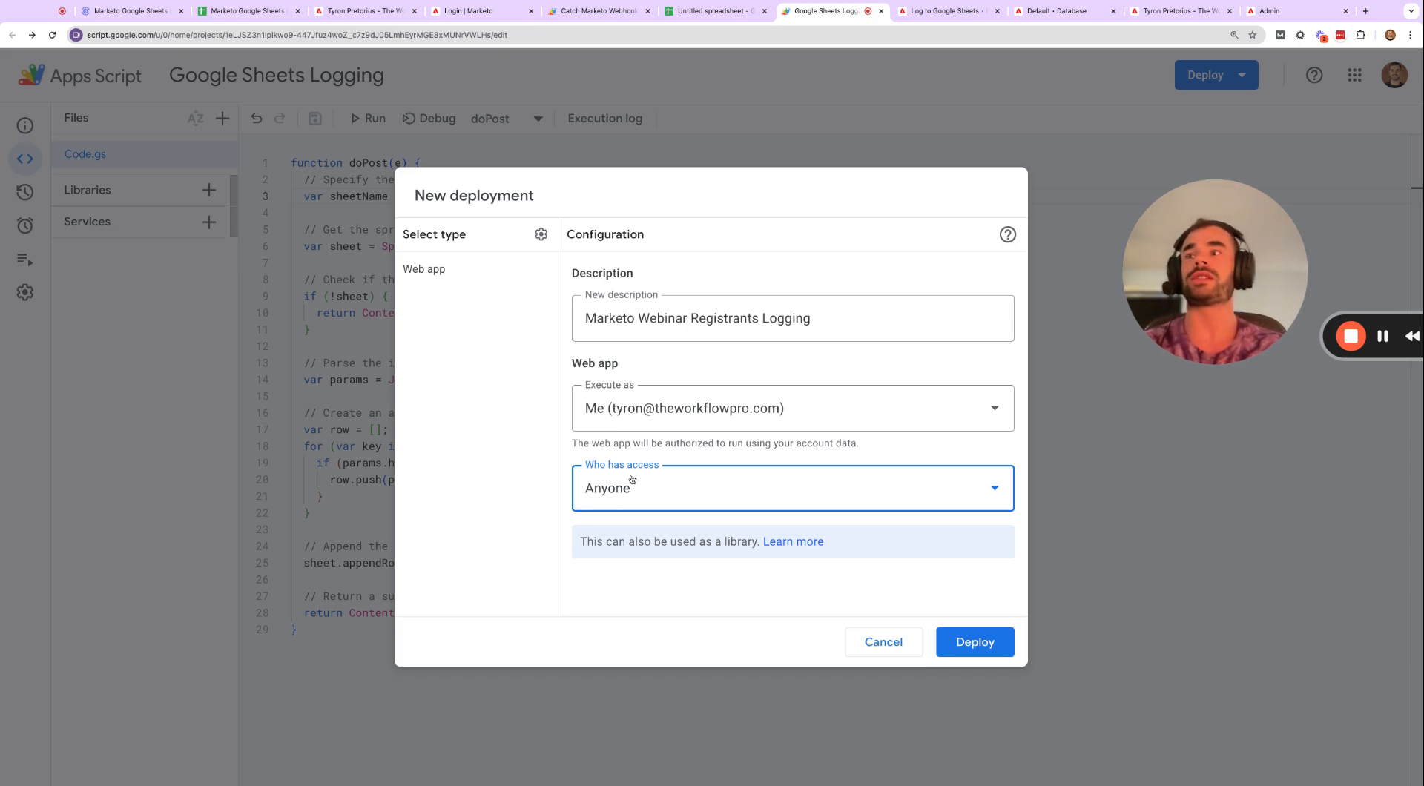
pyautogui.click(967, 636)
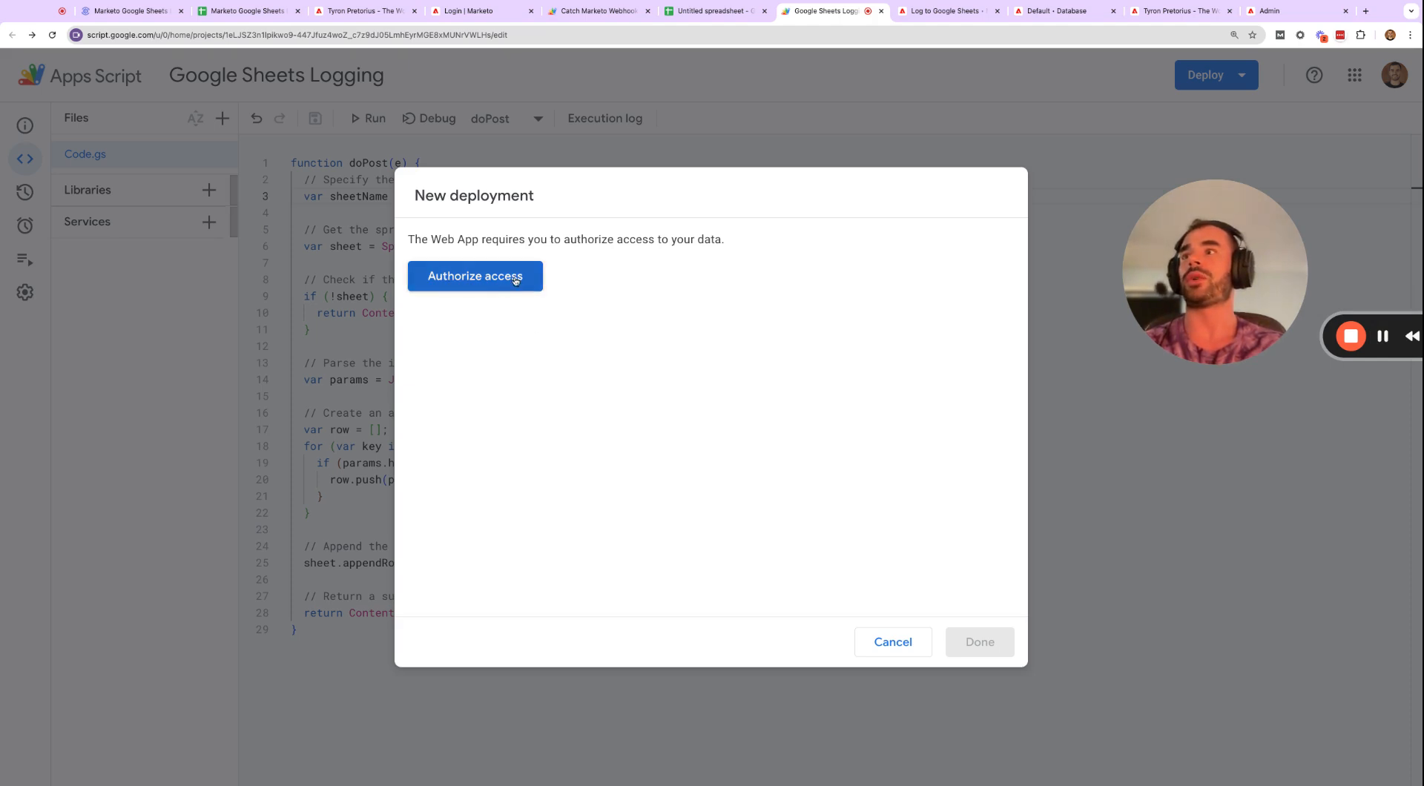
# Authorize the web app's access to the account data, copy the web app URL and close the deployment dialog.
pyautogui.click(475, 280)
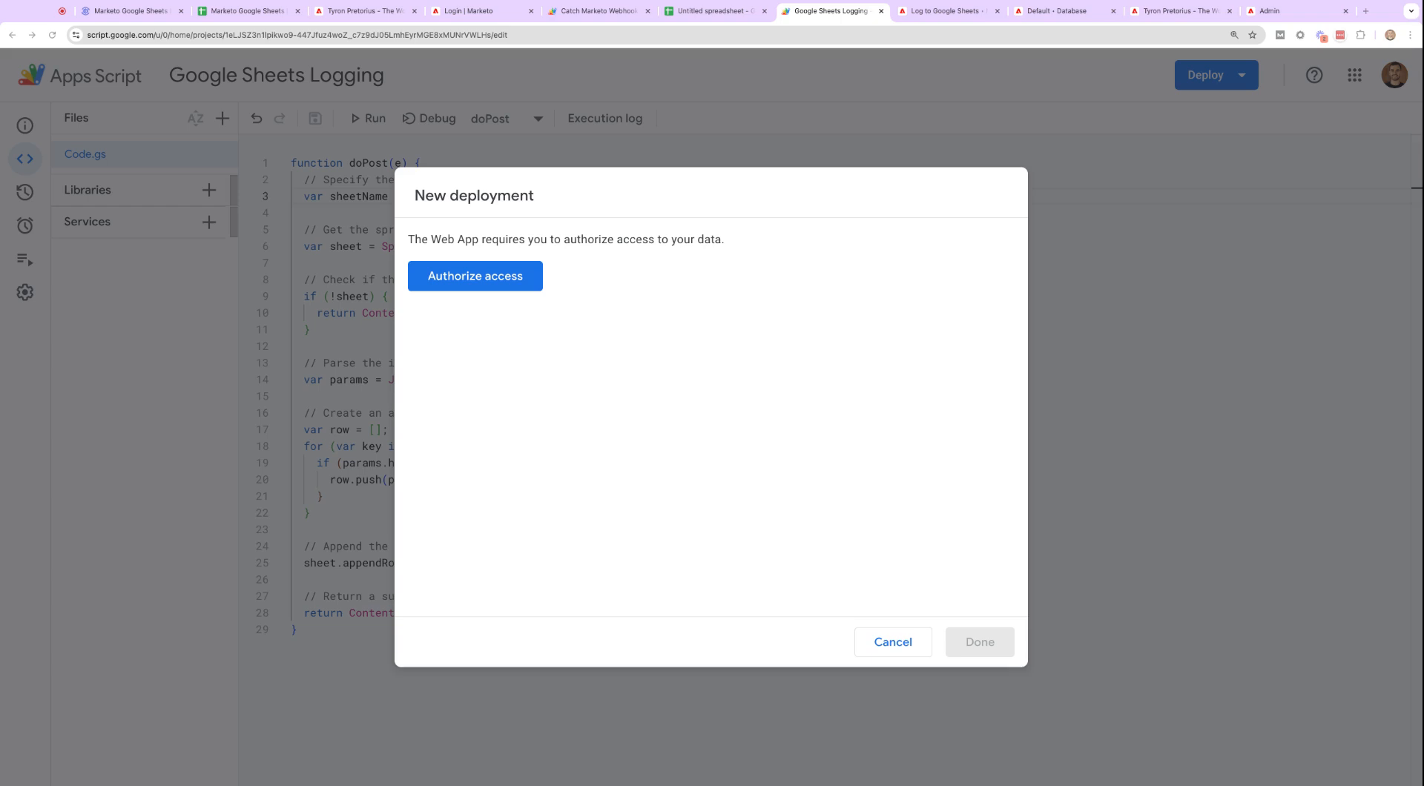
pyautogui.click(474, 276)
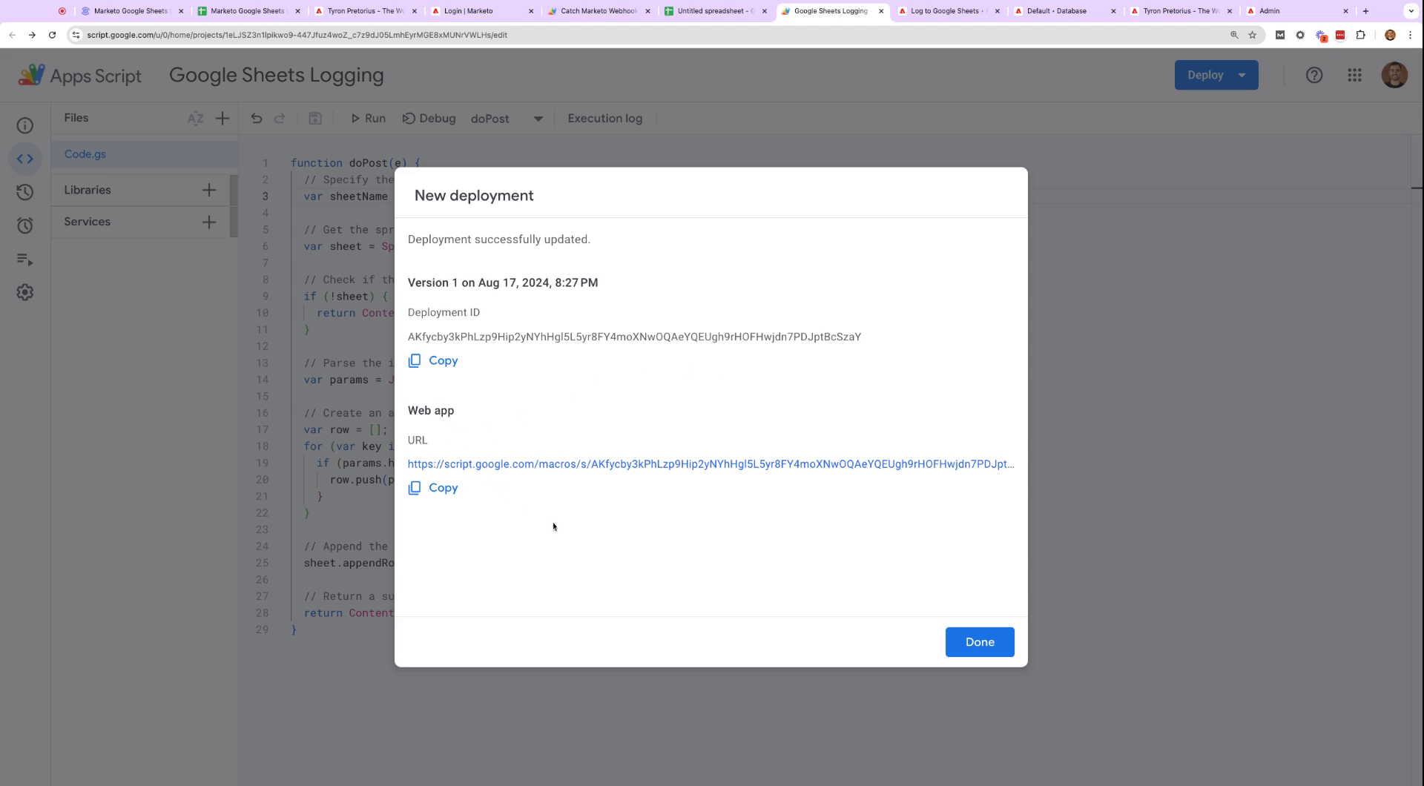
pyautogui.click(443, 489)
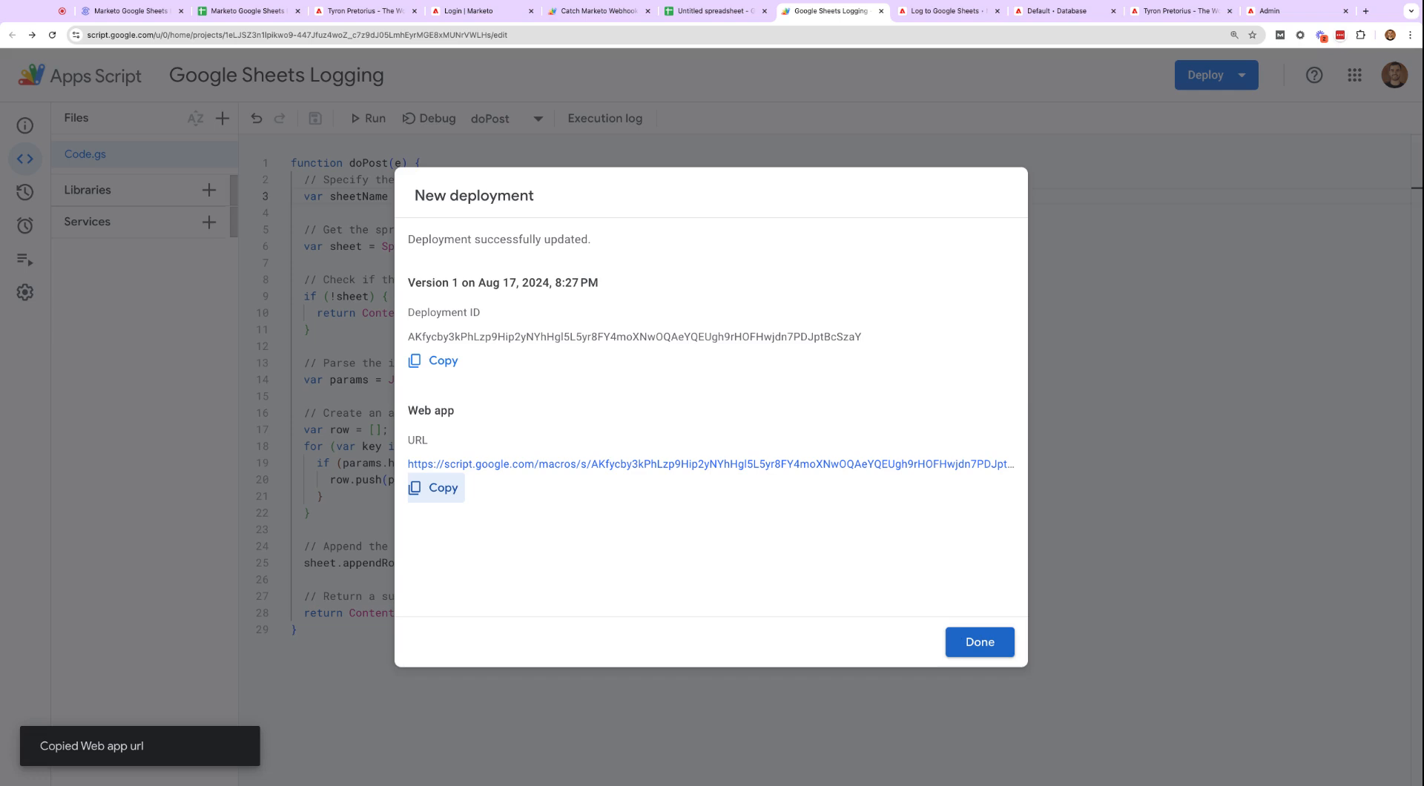
pyautogui.click(979, 642)
# Switch to the Marketo Google Sheets article and examine the script section that builds the row array from the webhook parameters.
pyautogui.click(129, 10)
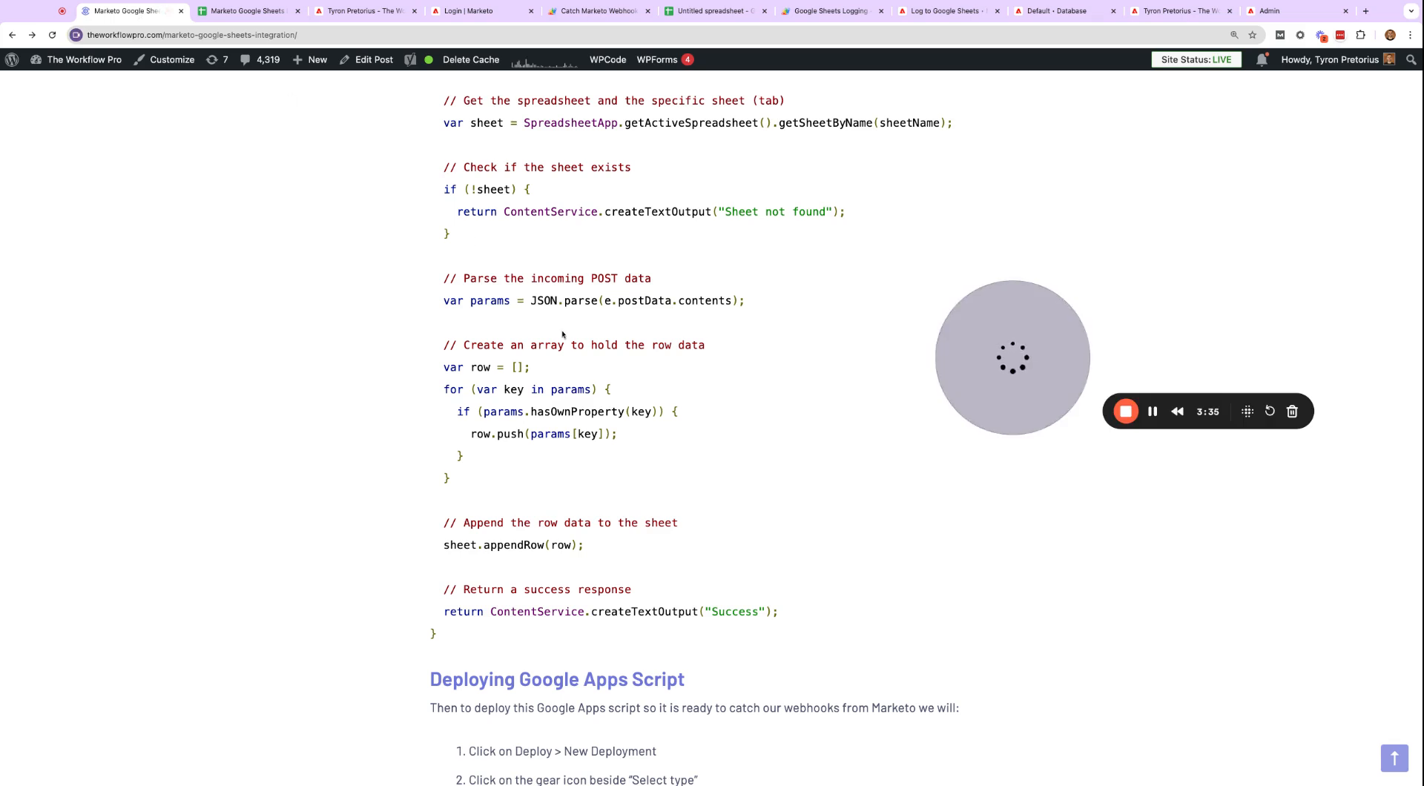
pyautogui.scroll(5, 562, 334)
pyautogui.scroll(2, 609, 473)
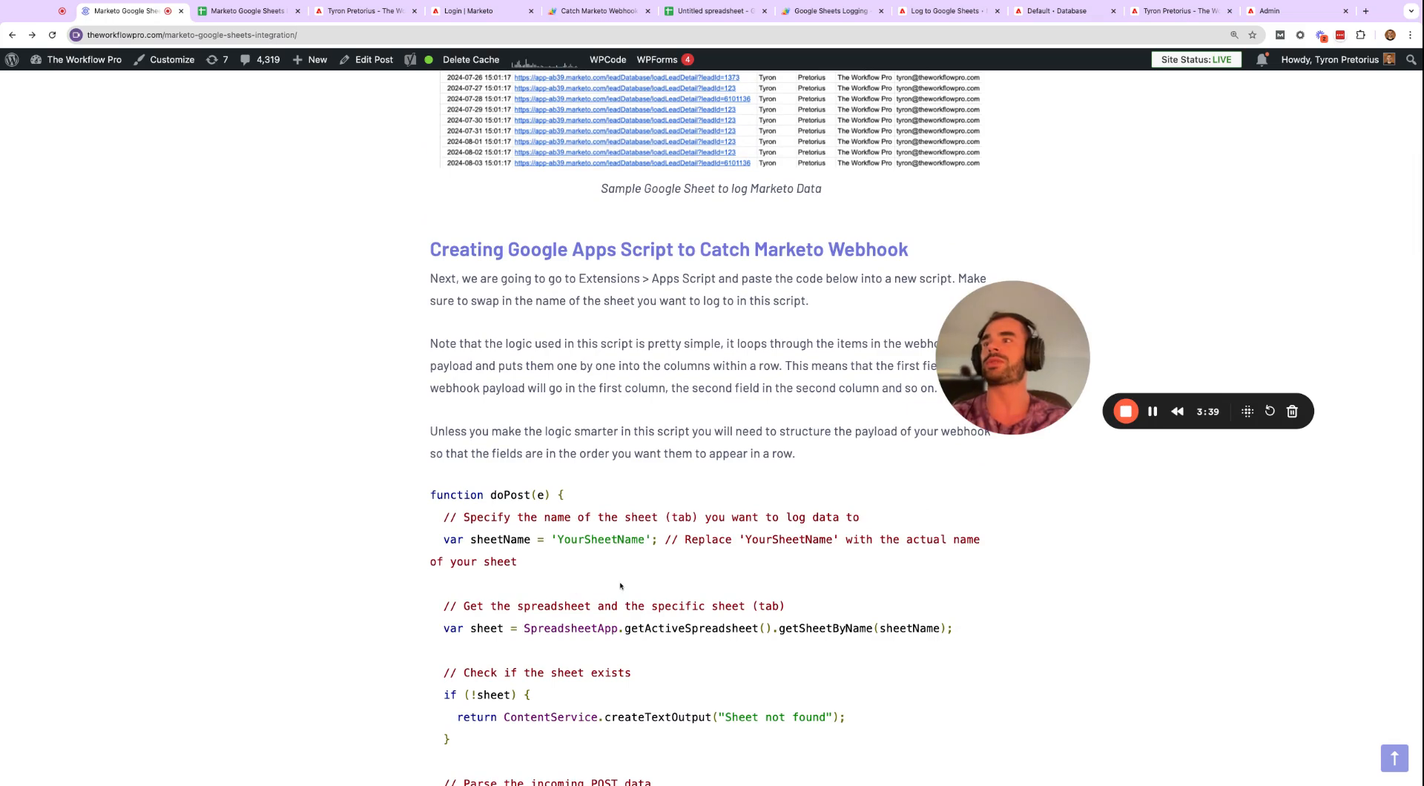
pyautogui.scroll(-1, 620, 585)
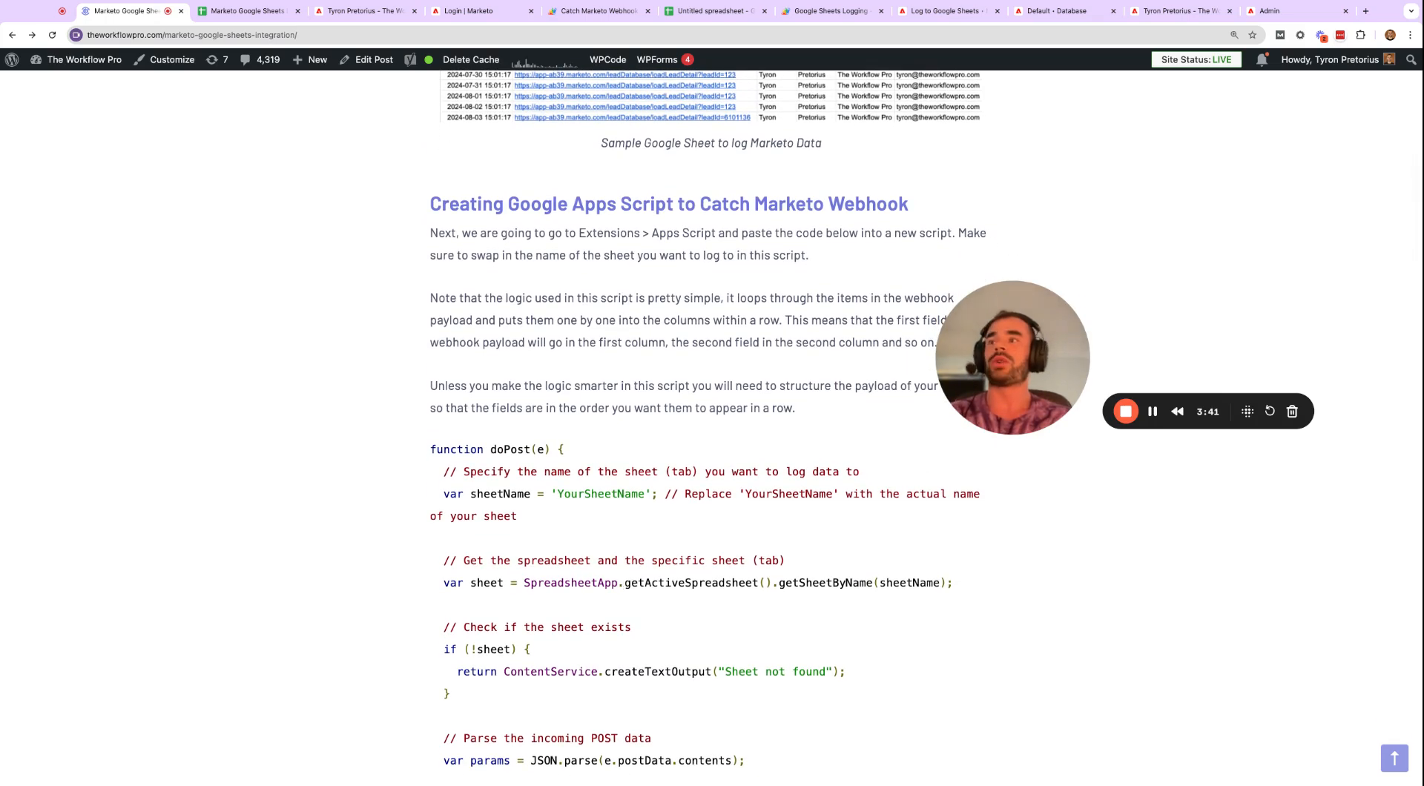
pyautogui.scroll(-3, 620, 585)
pyautogui.scroll(-1, 447, 461)
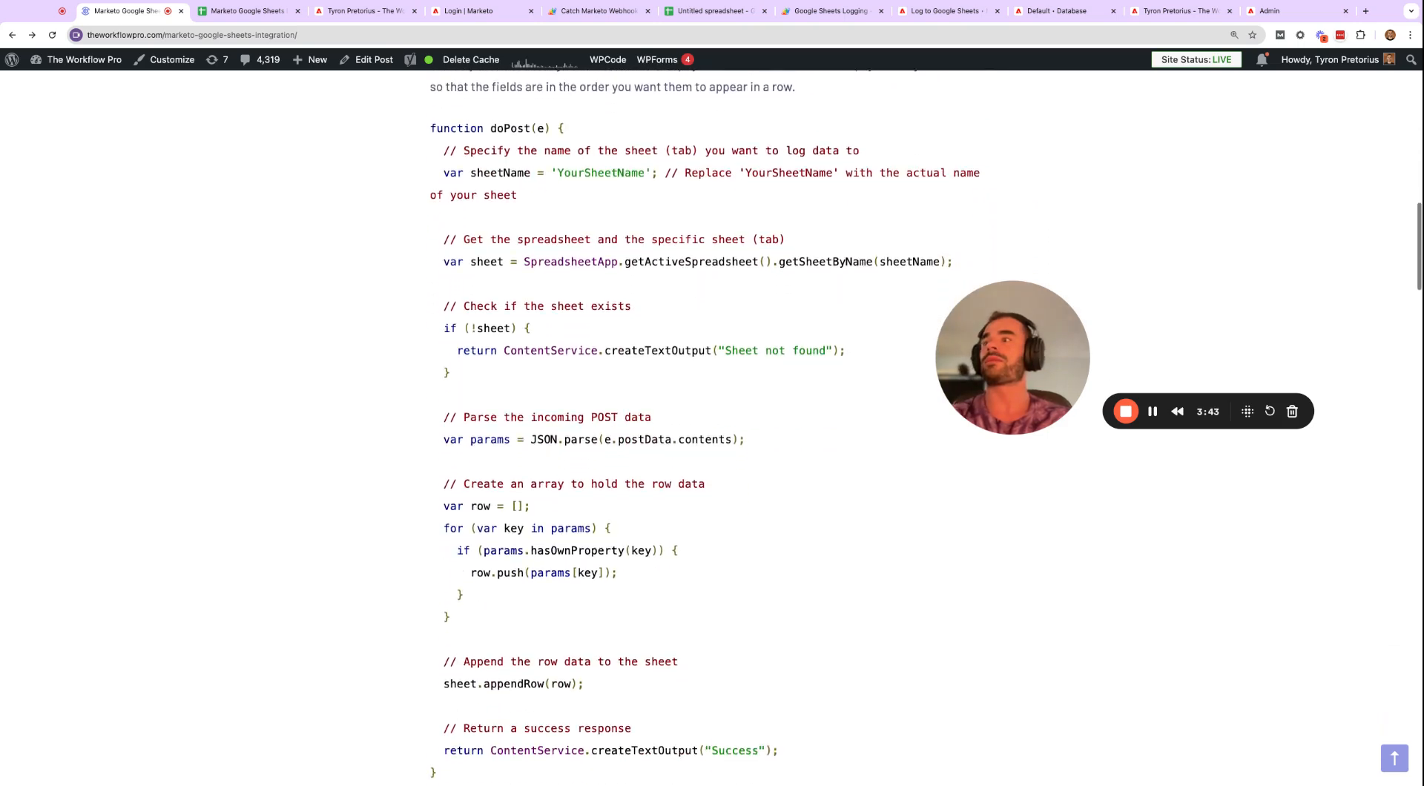
pyautogui.moveTo(447, 461); pyautogui.dragTo(451, 597)
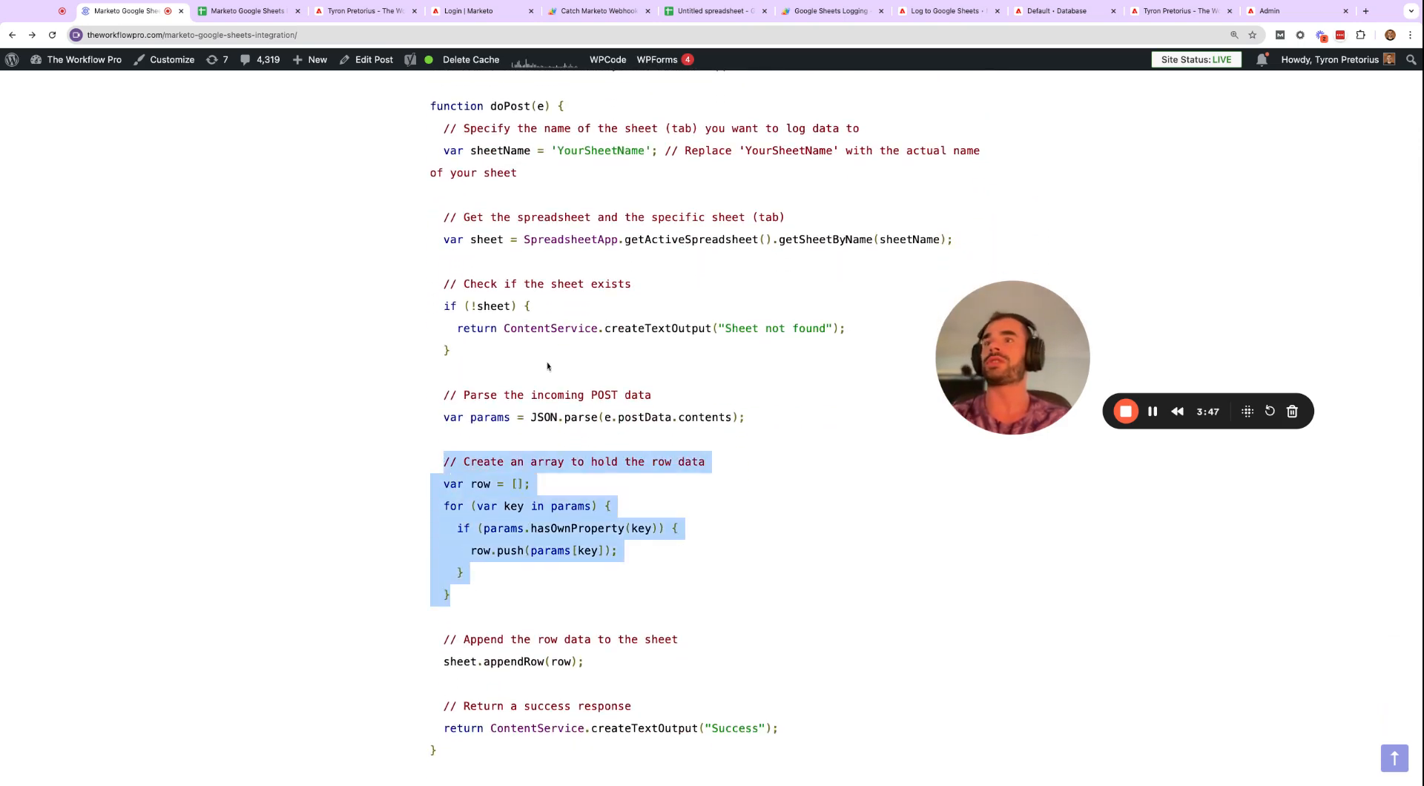
# Examine the field order in the article's webhook payload and compare it with the columns of the Marketo Google Sheets Integration spreadsheet.
pyautogui.scroll(-15, 547, 367)
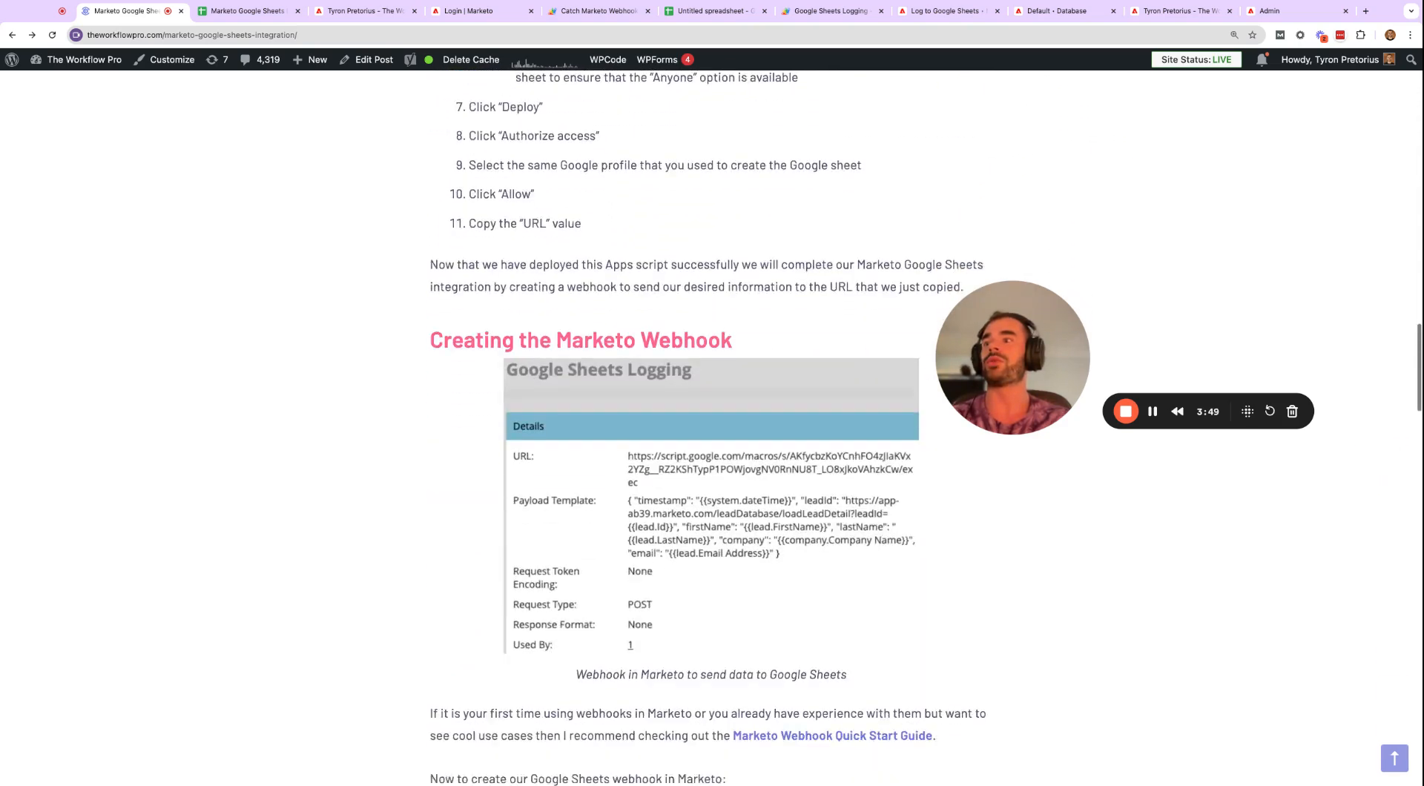
pyautogui.scroll(-8, 458, 403)
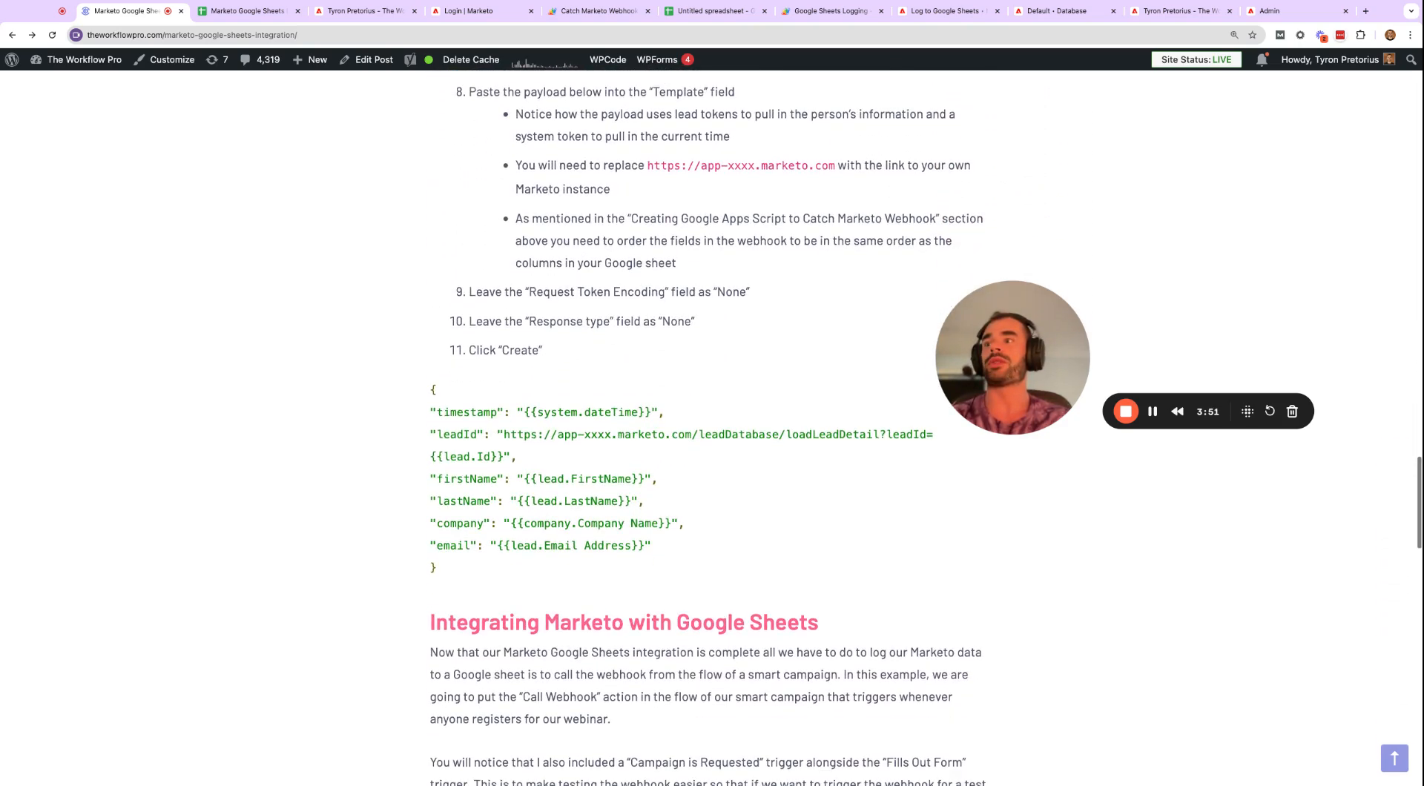
pyautogui.moveTo(433, 389); pyautogui.dragTo(436, 568)
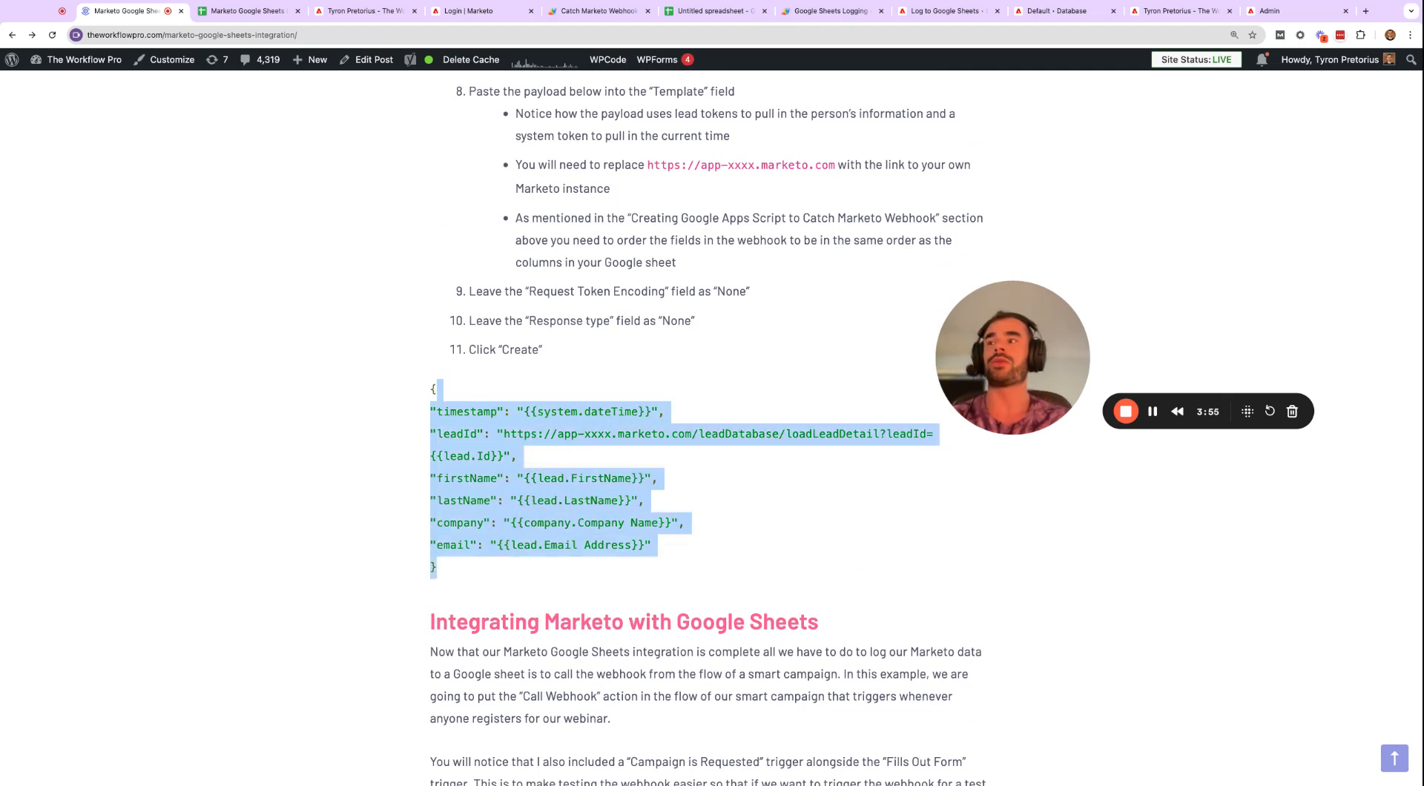
pyautogui.click(586, 412)
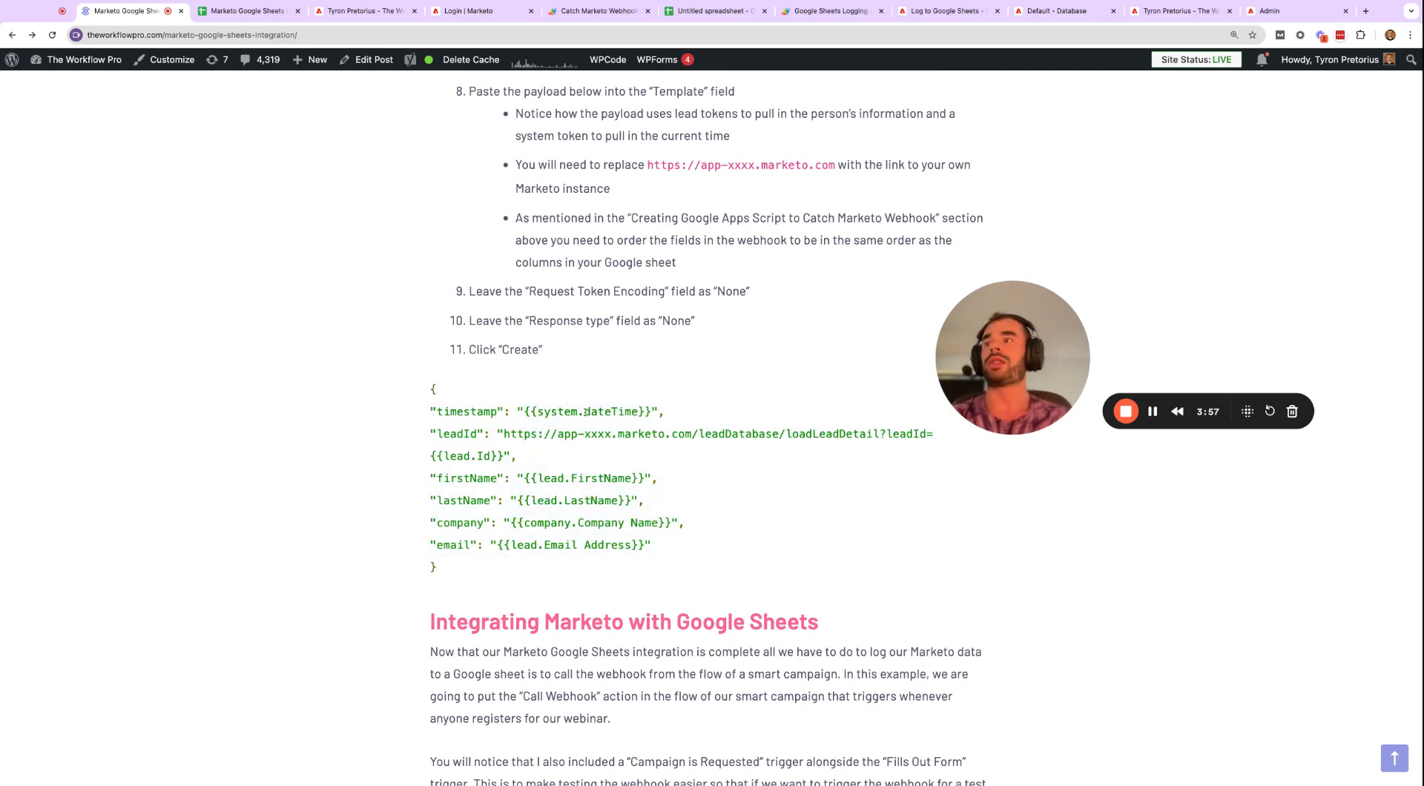
pyautogui.moveTo(665, 411); pyautogui.dragTo(529, 411)
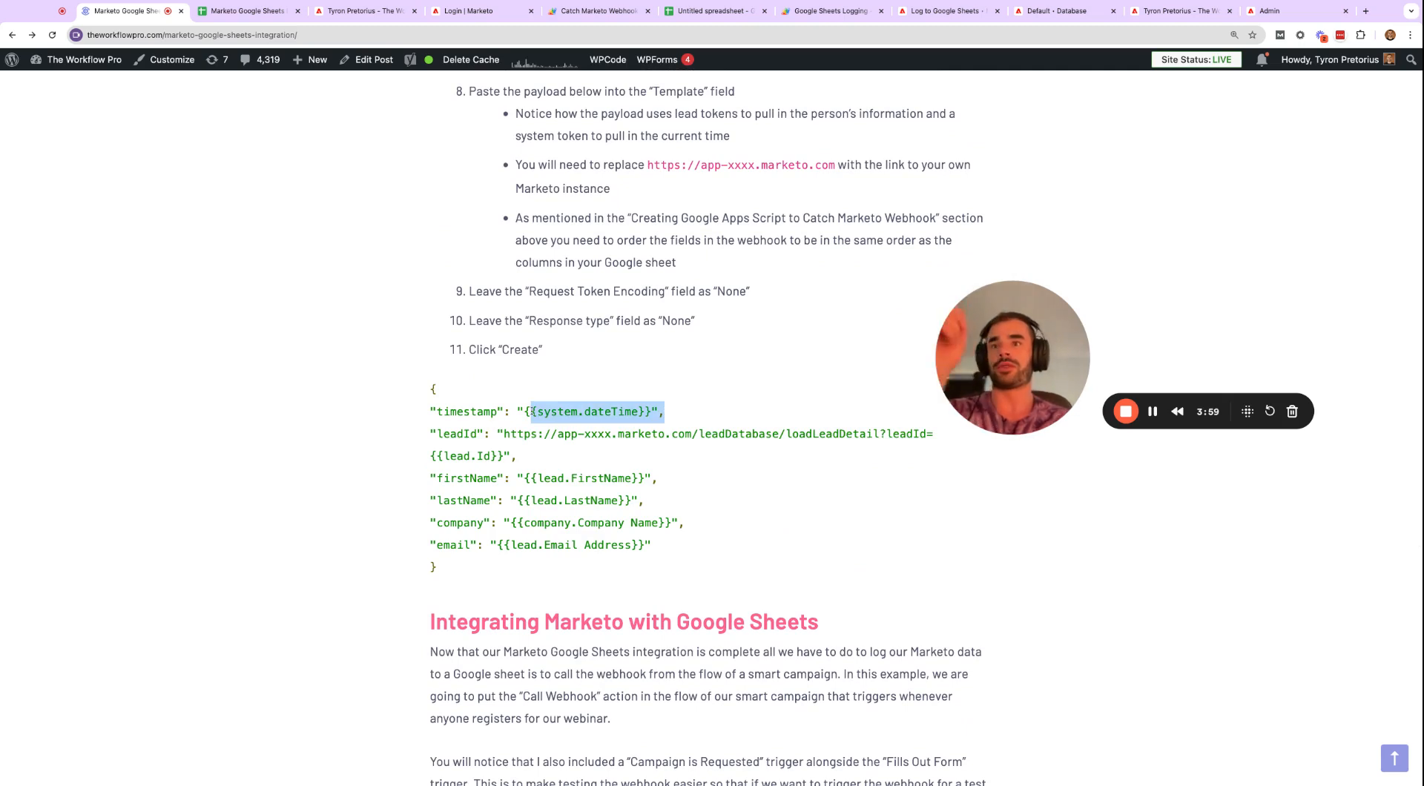
pyautogui.tripleClick(522, 435)
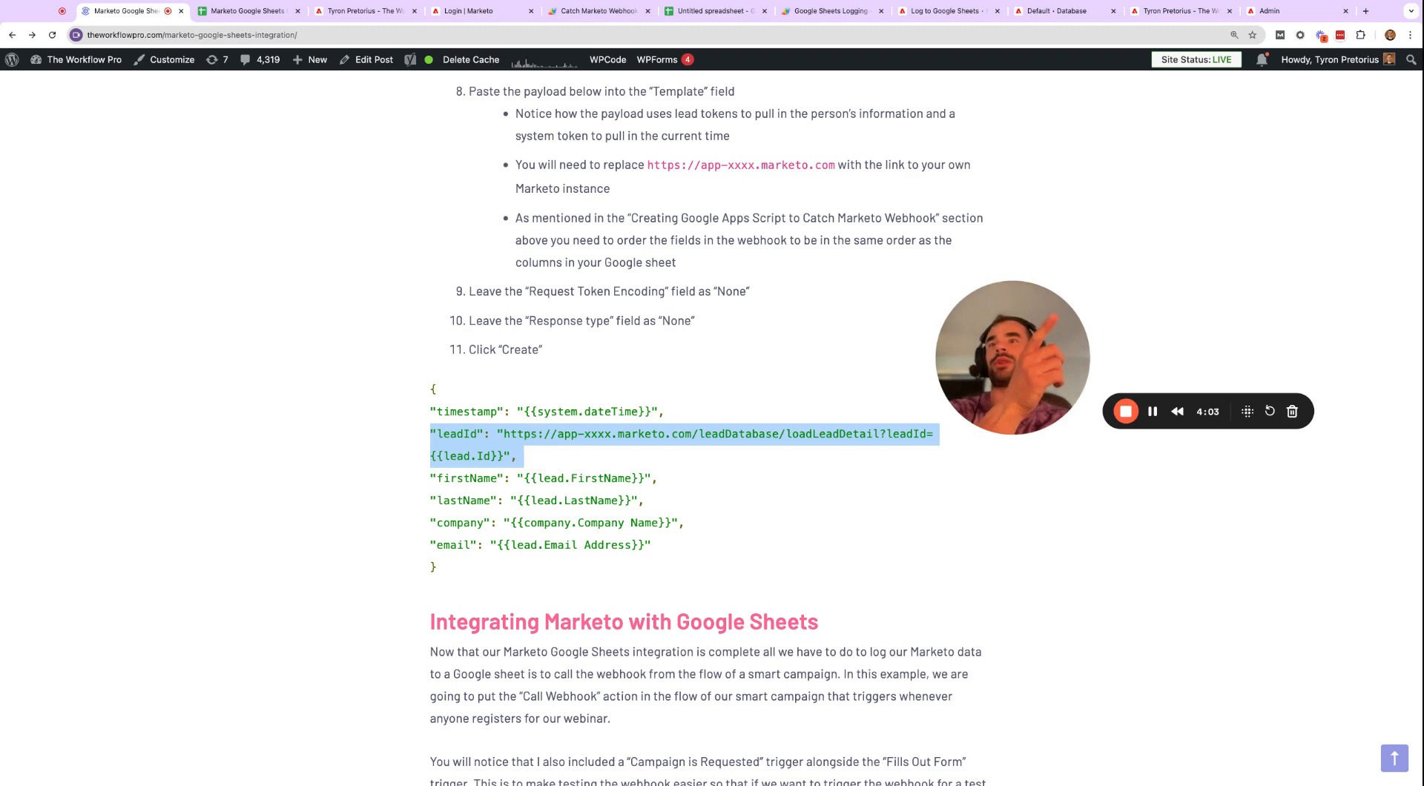
pyautogui.moveTo(430, 411)
pyautogui.mouseDown()
pyautogui.moveTo(483, 479)
pyautogui.moveTo(557, 524)
pyautogui.moveTo(437, 567)
pyautogui.moveTo(652, 546)
pyautogui.mouseUp()
pyautogui.click(472, 428)
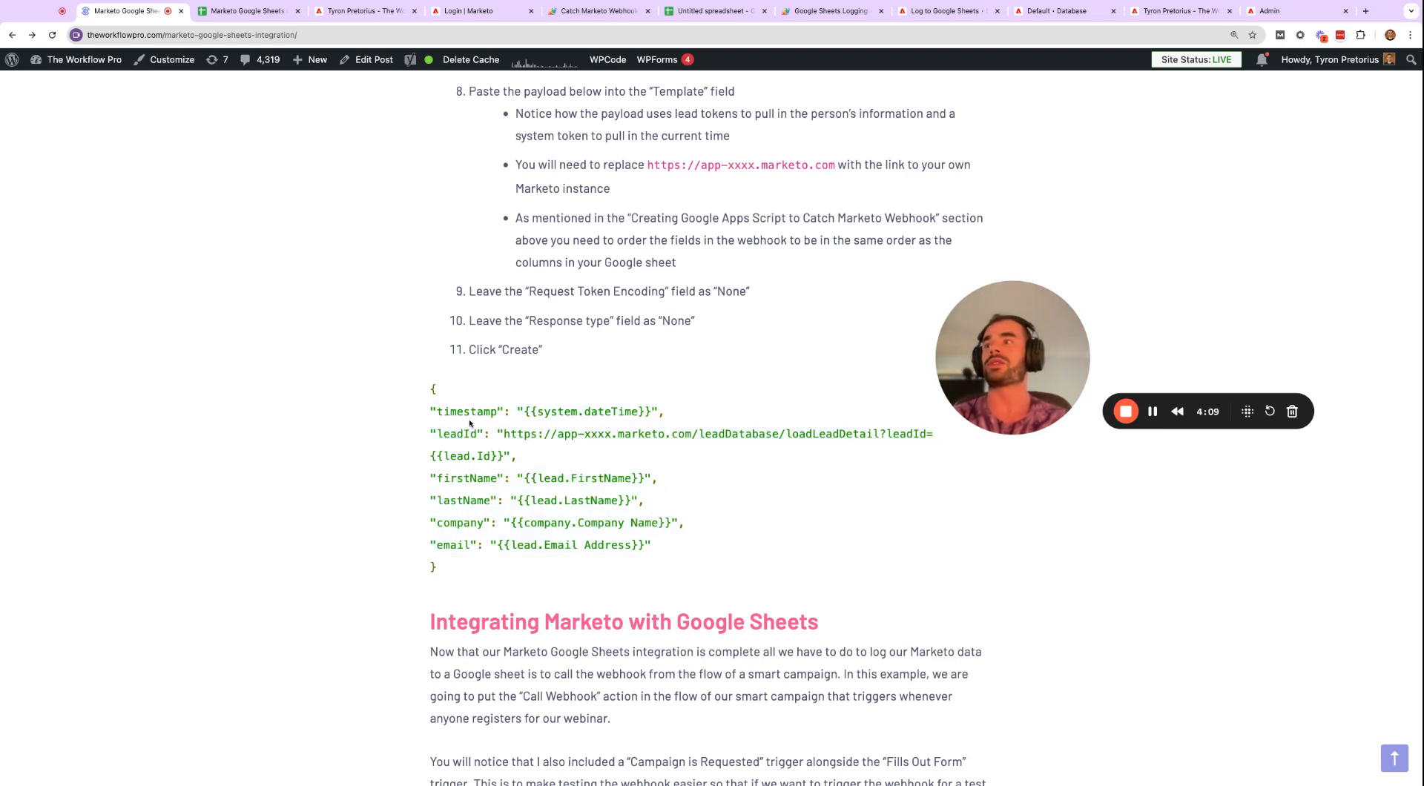
pyautogui.moveTo(431, 411); pyautogui.dragTo(470, 547)
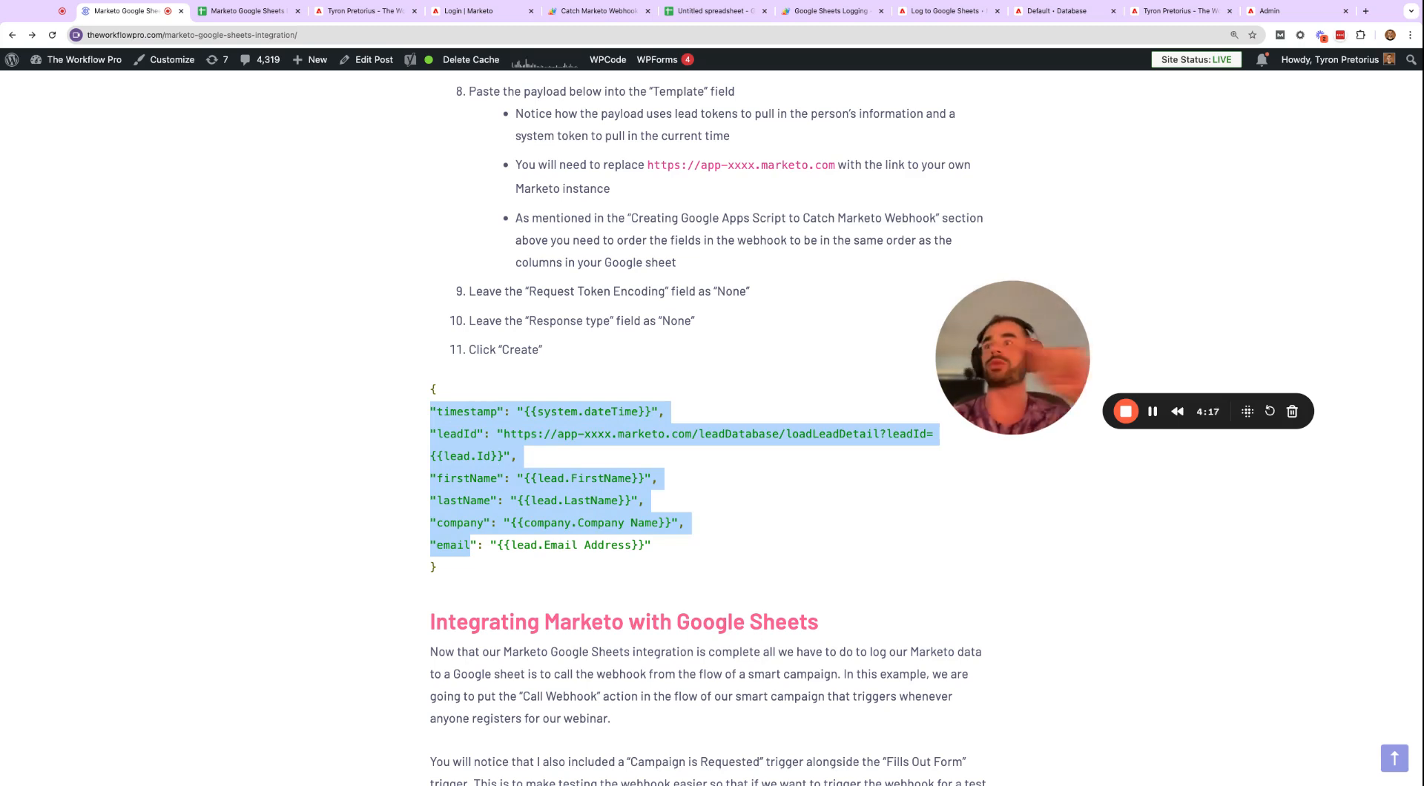
pyautogui.click(455, 429)
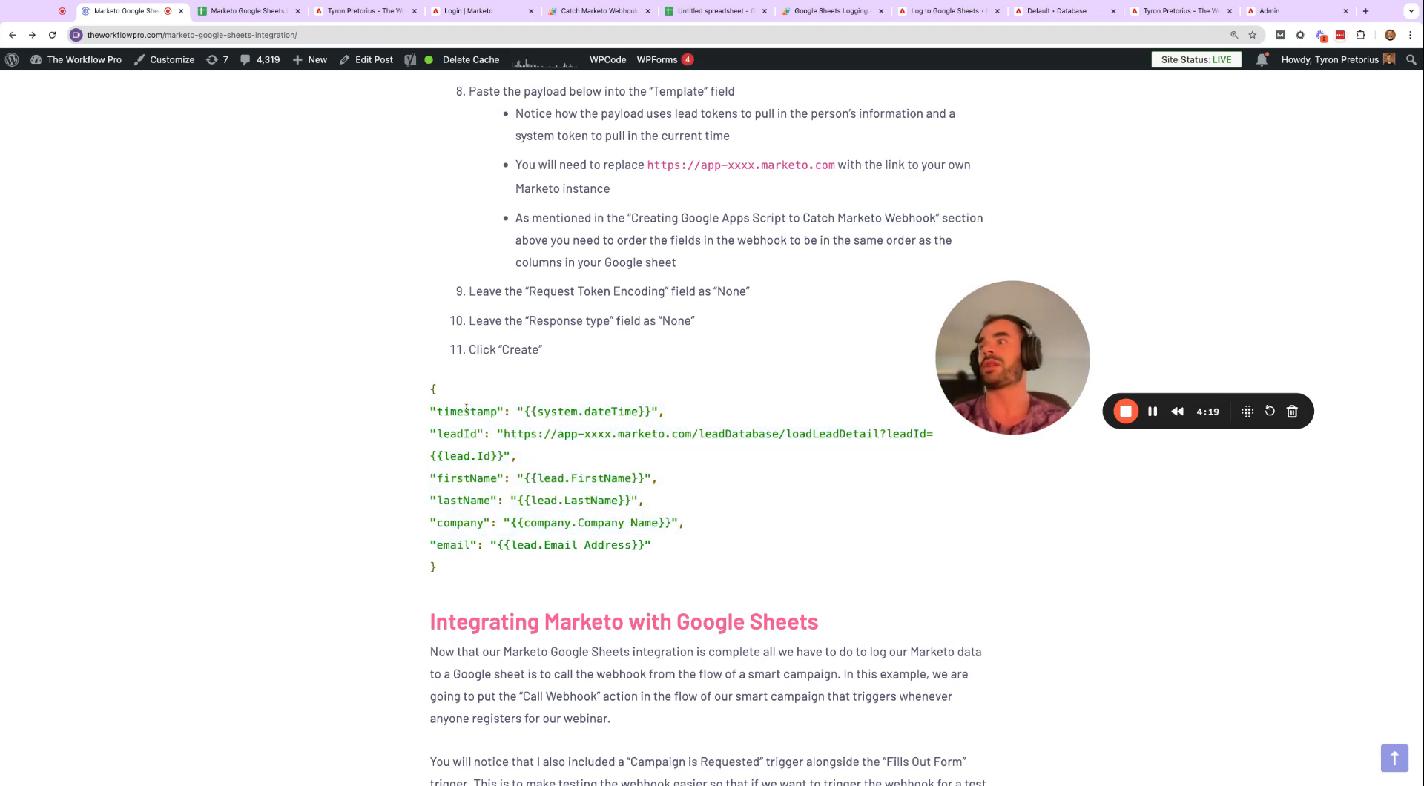
pyautogui.click(267, 12)
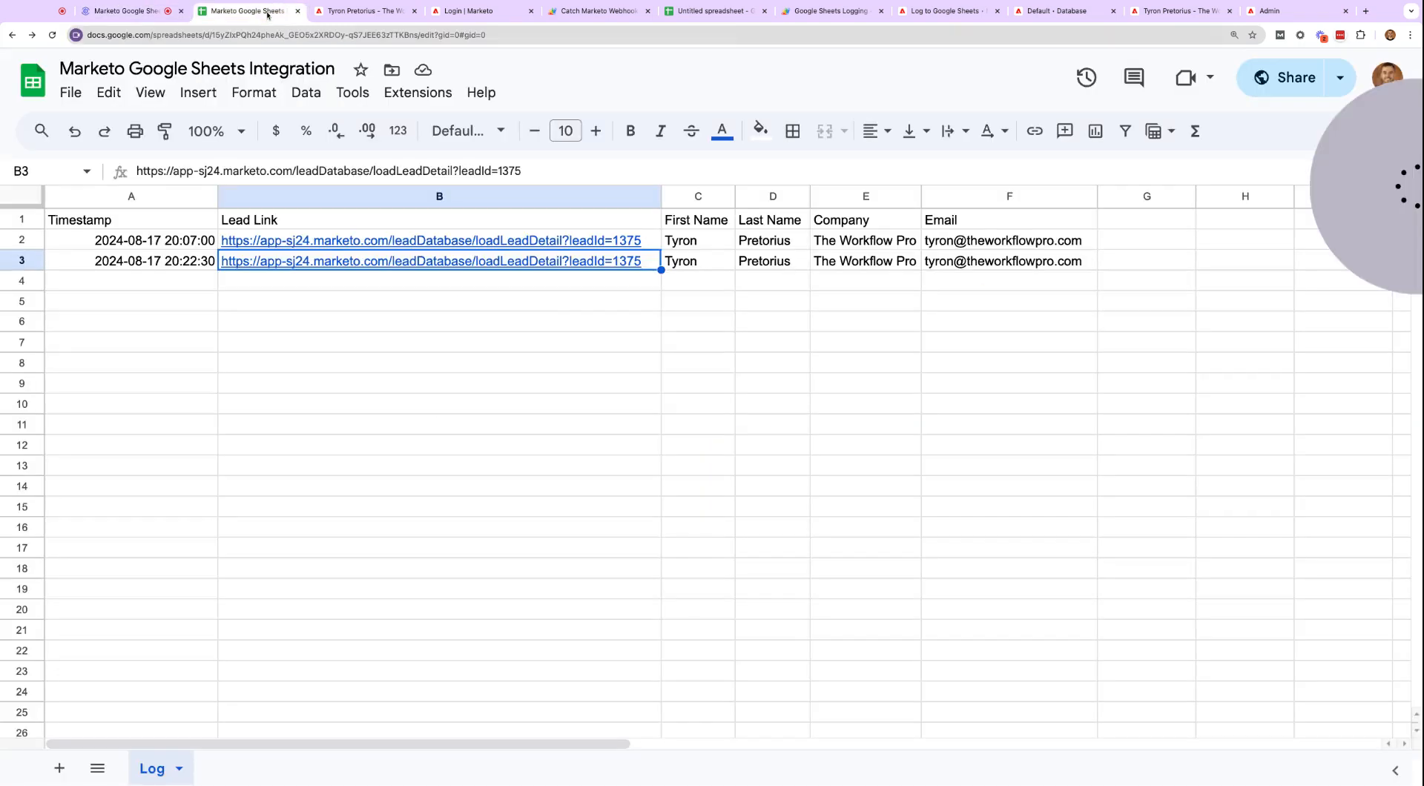
pyautogui.click(169, 261)
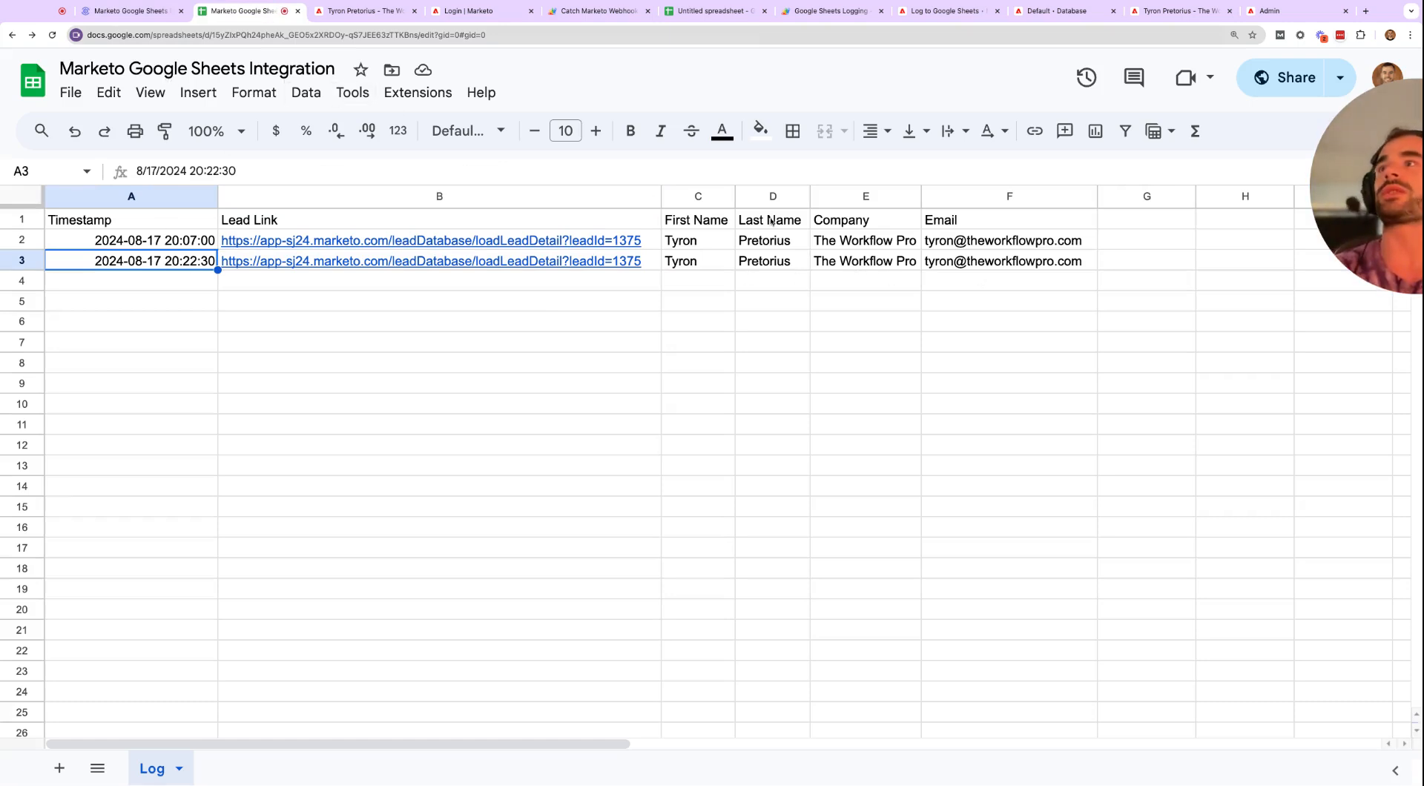
# Return to the article and review the Deploying Google Apps Script and Creating the Marketo Webhook sections.
pyautogui.click(146, 17)
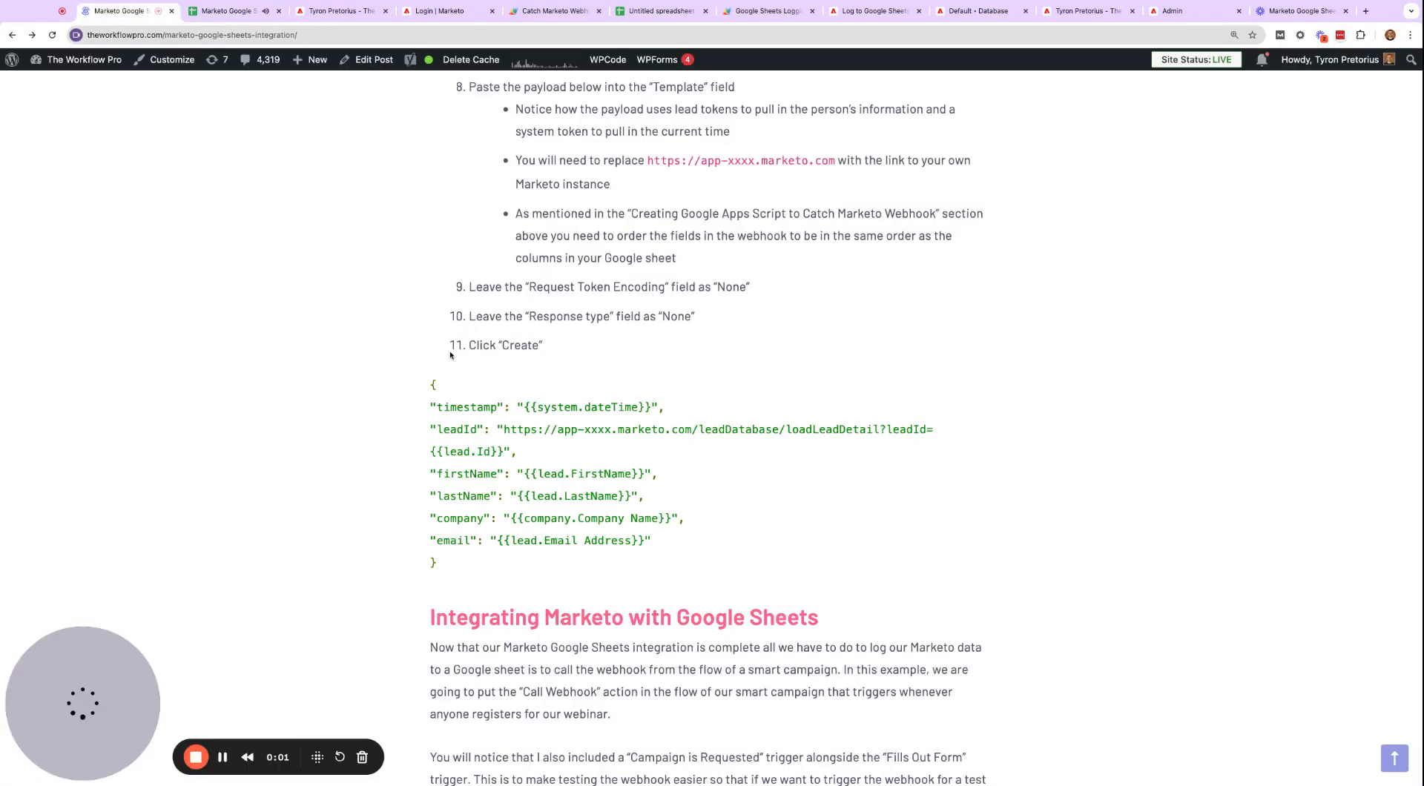
pyautogui.scroll(15, 451, 355)
pyautogui.scroll(20, 450, 355)
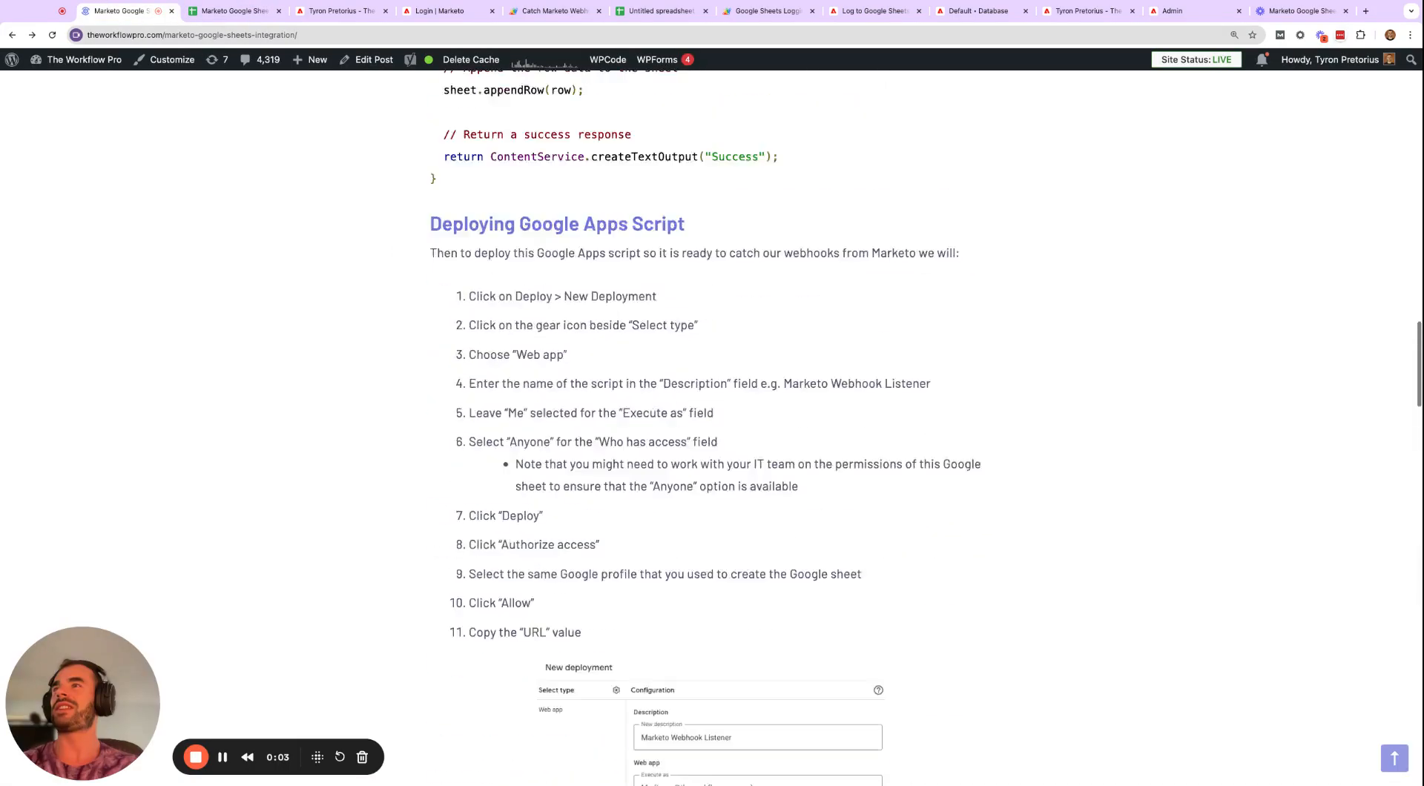
pyautogui.scroll(-8, 572, 398)
pyautogui.scroll(-10, 547, 319)
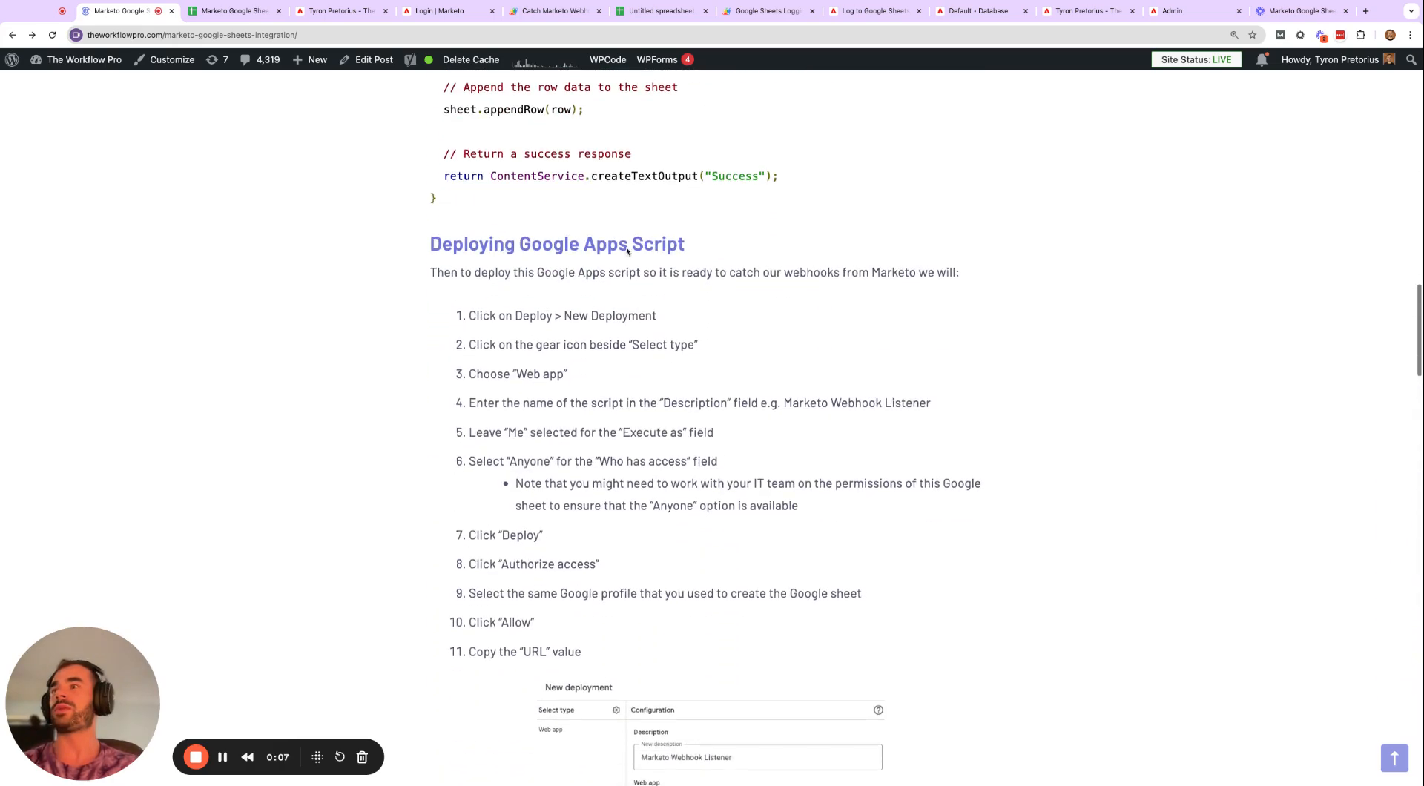
pyautogui.scroll(-5, 544, 432)
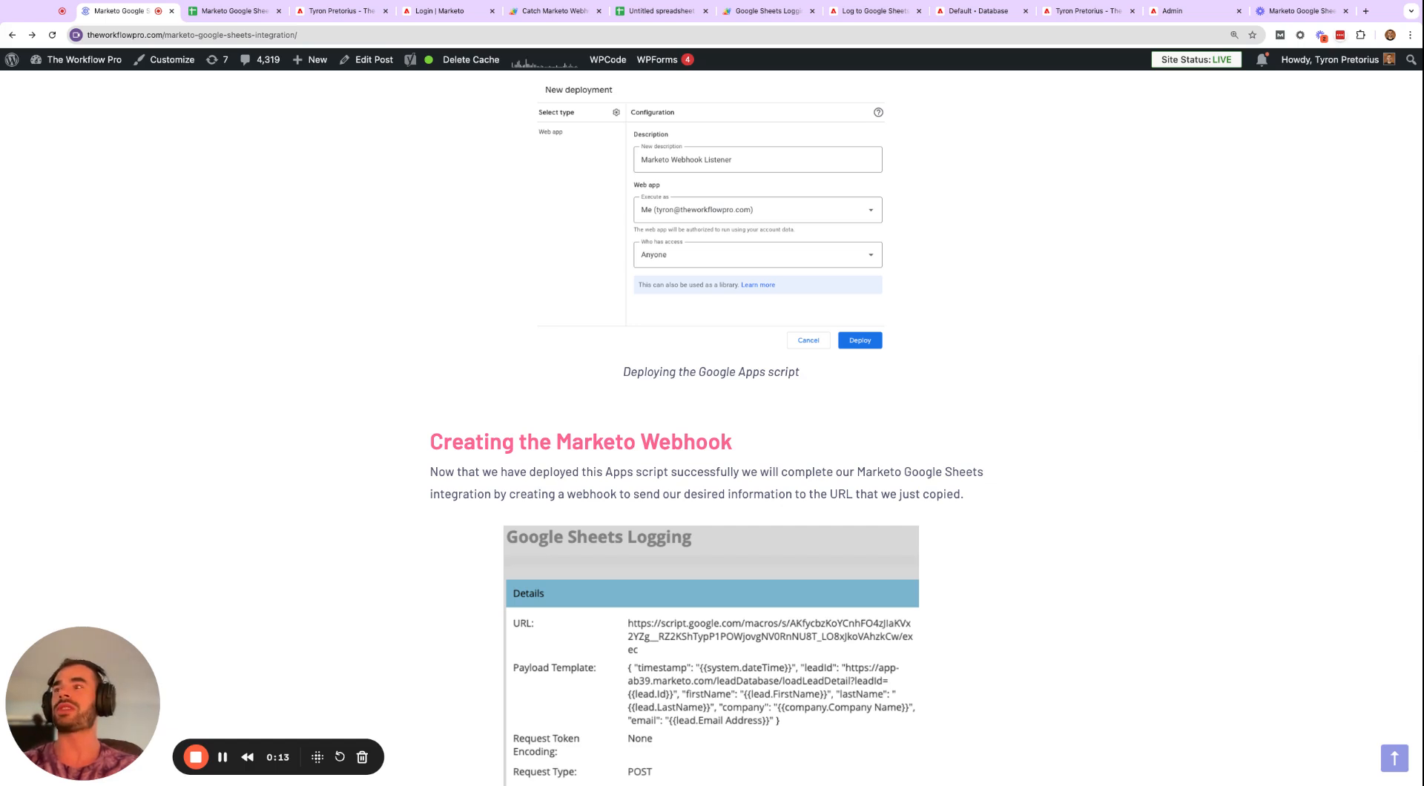
pyautogui.scroll(-3, 710, 427)
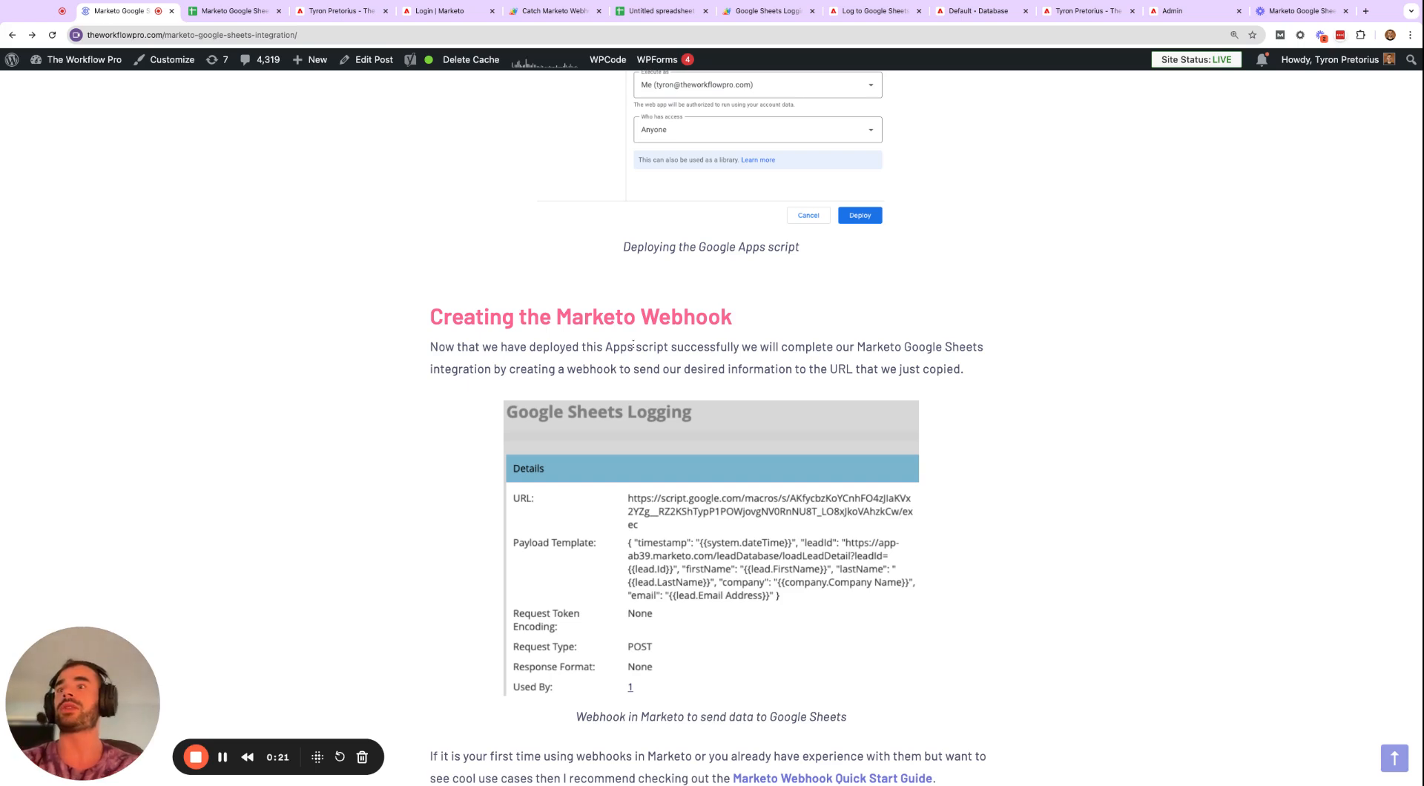
pyautogui.scroll(-3, 632, 344)
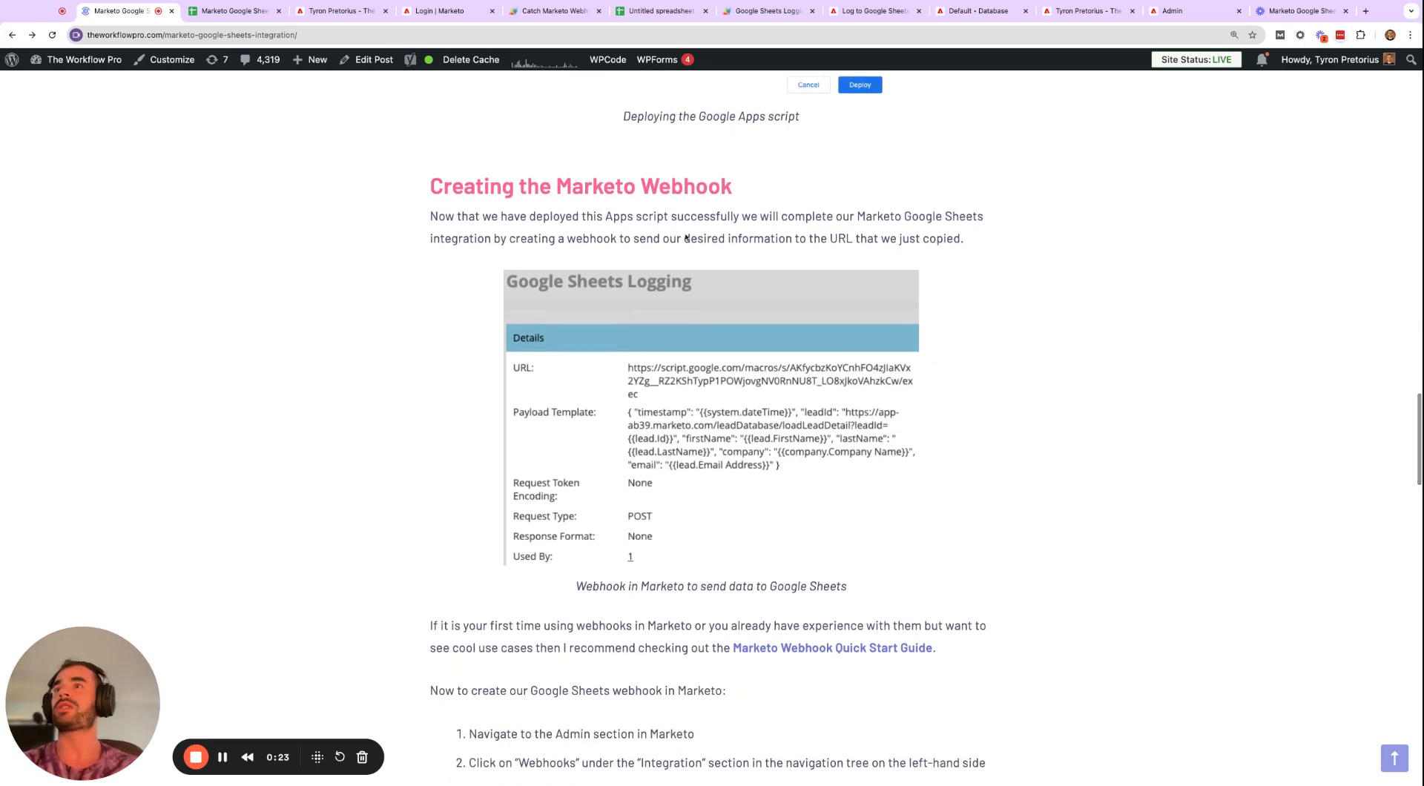
# Switch to the Marketo Admin webhooks page and start a new webhook named Google Sheets Logging #2.
pyautogui.click(1195, 13)
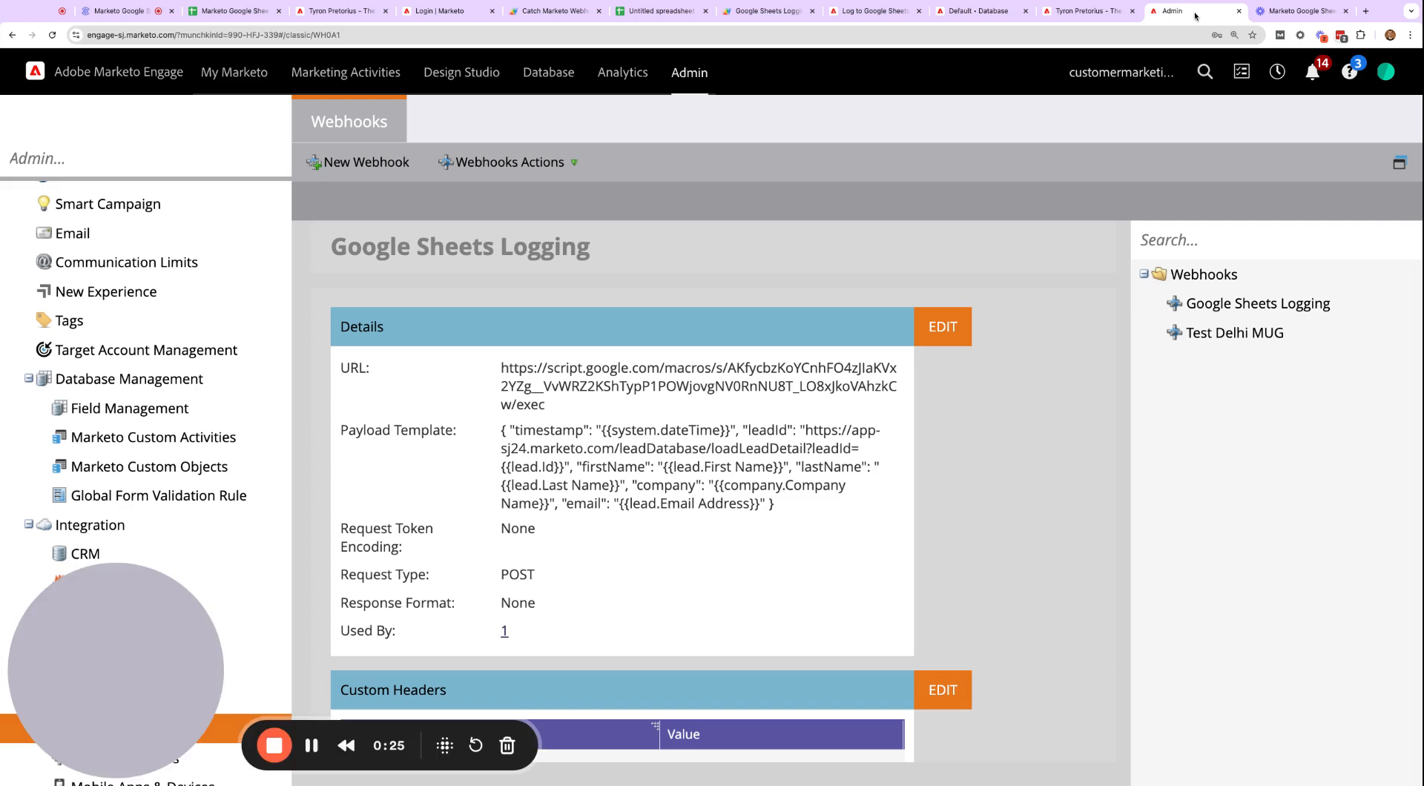
pyautogui.click(334, 165)
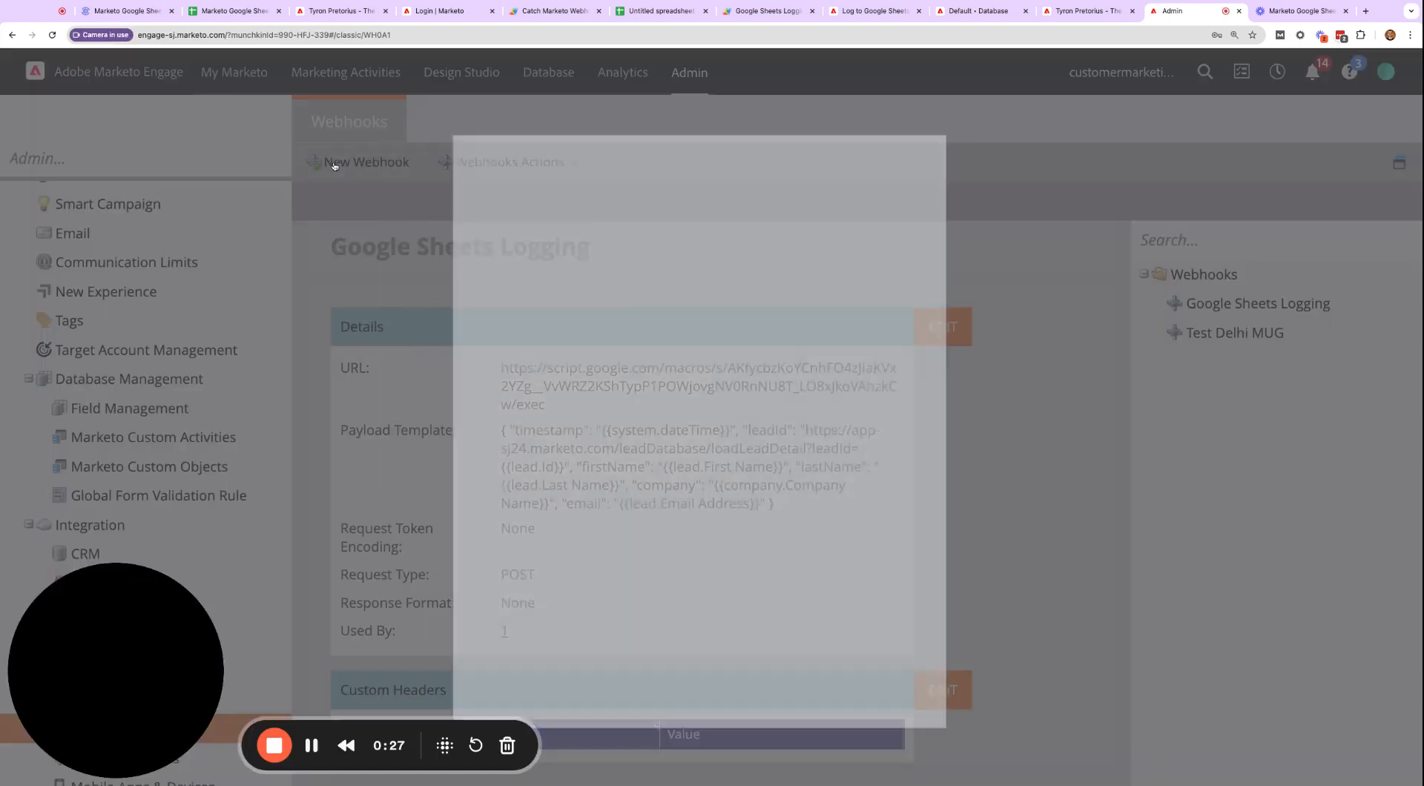
pyautogui.click(695, 237)
pyautogui.write('Google Sheets Logging #2')
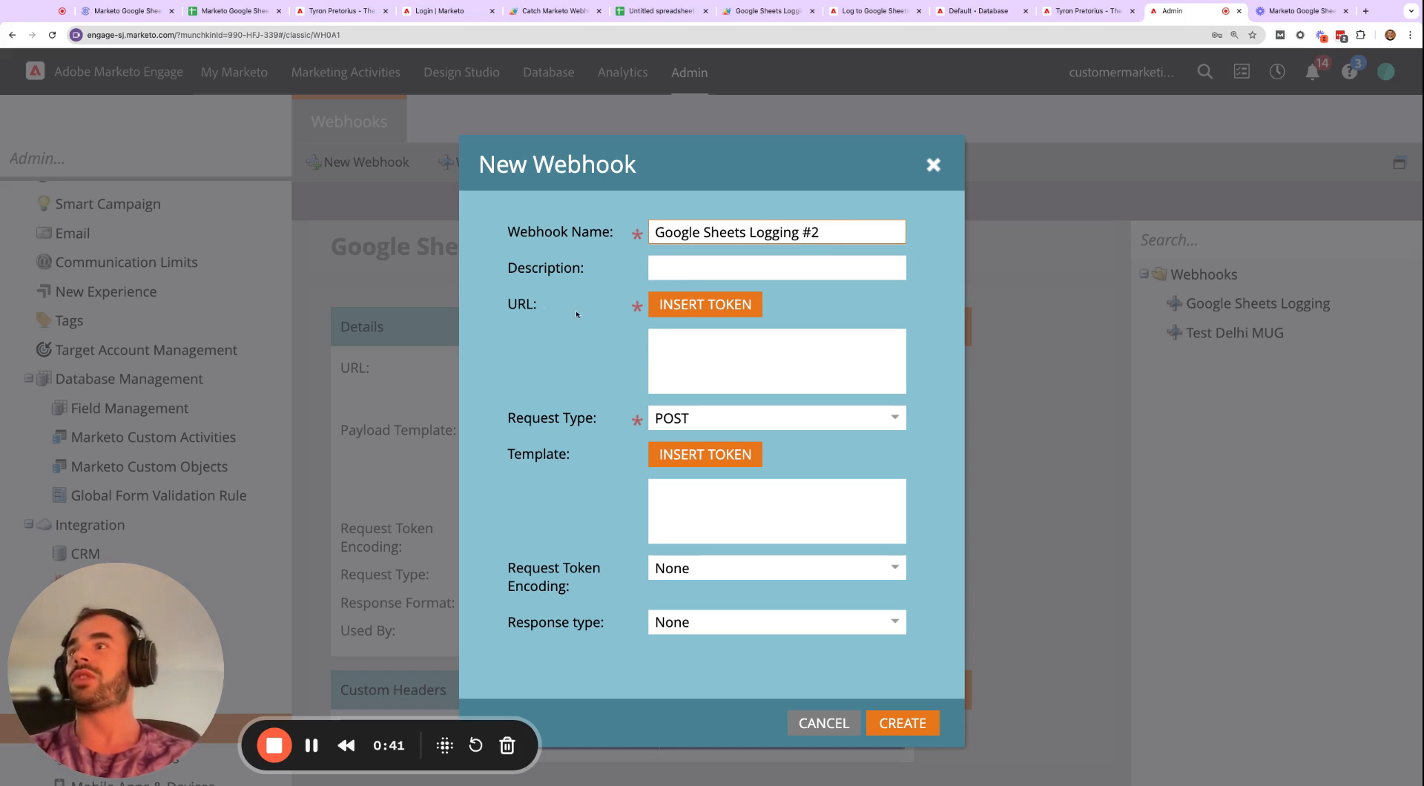
# Copy the web app URL from the Catch Marketo Webhook script's existing deployment and paste it as the new webhook's URL.
pyautogui.click(705, 353)
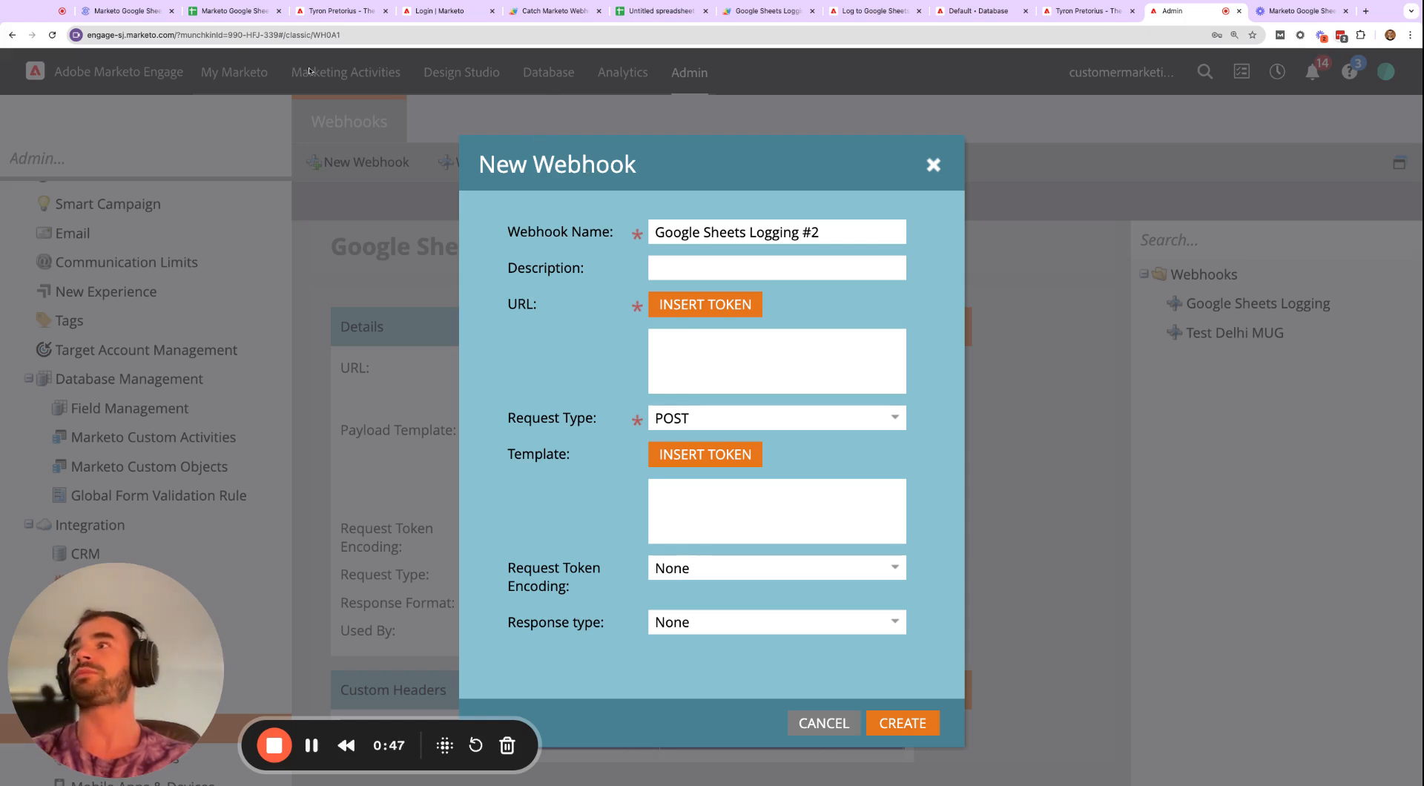
pyautogui.click(552, 12)
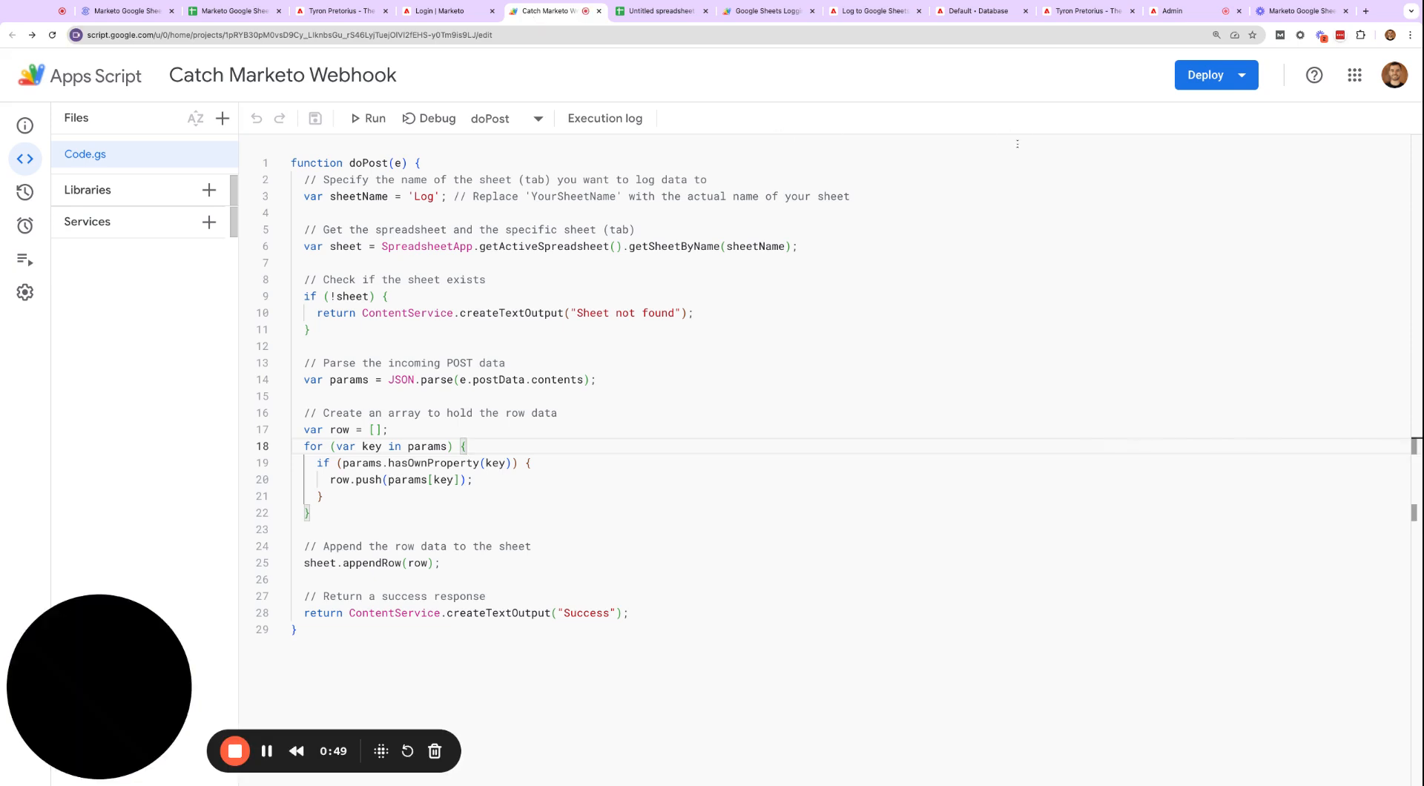
pyautogui.click(1249, 90)
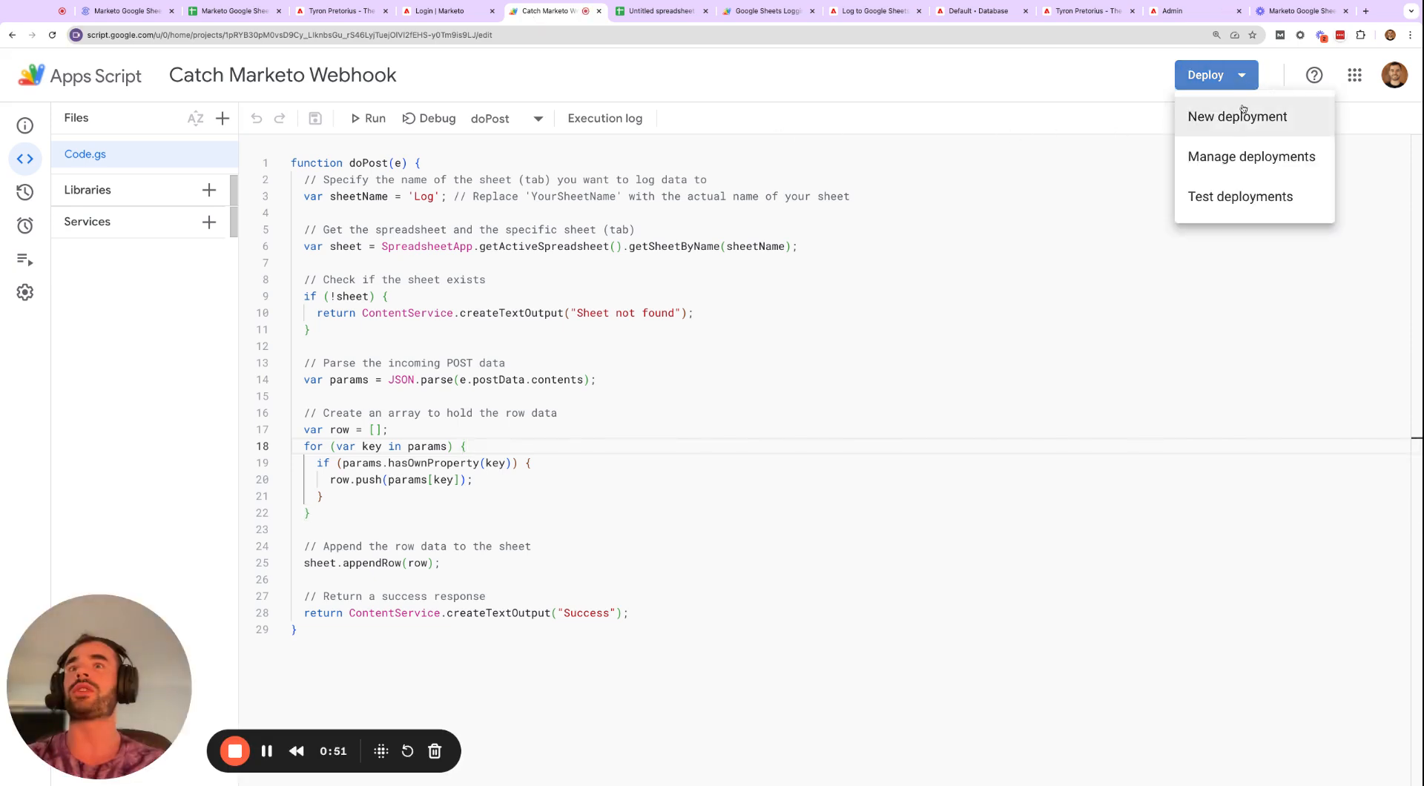
pyautogui.click(1237, 155)
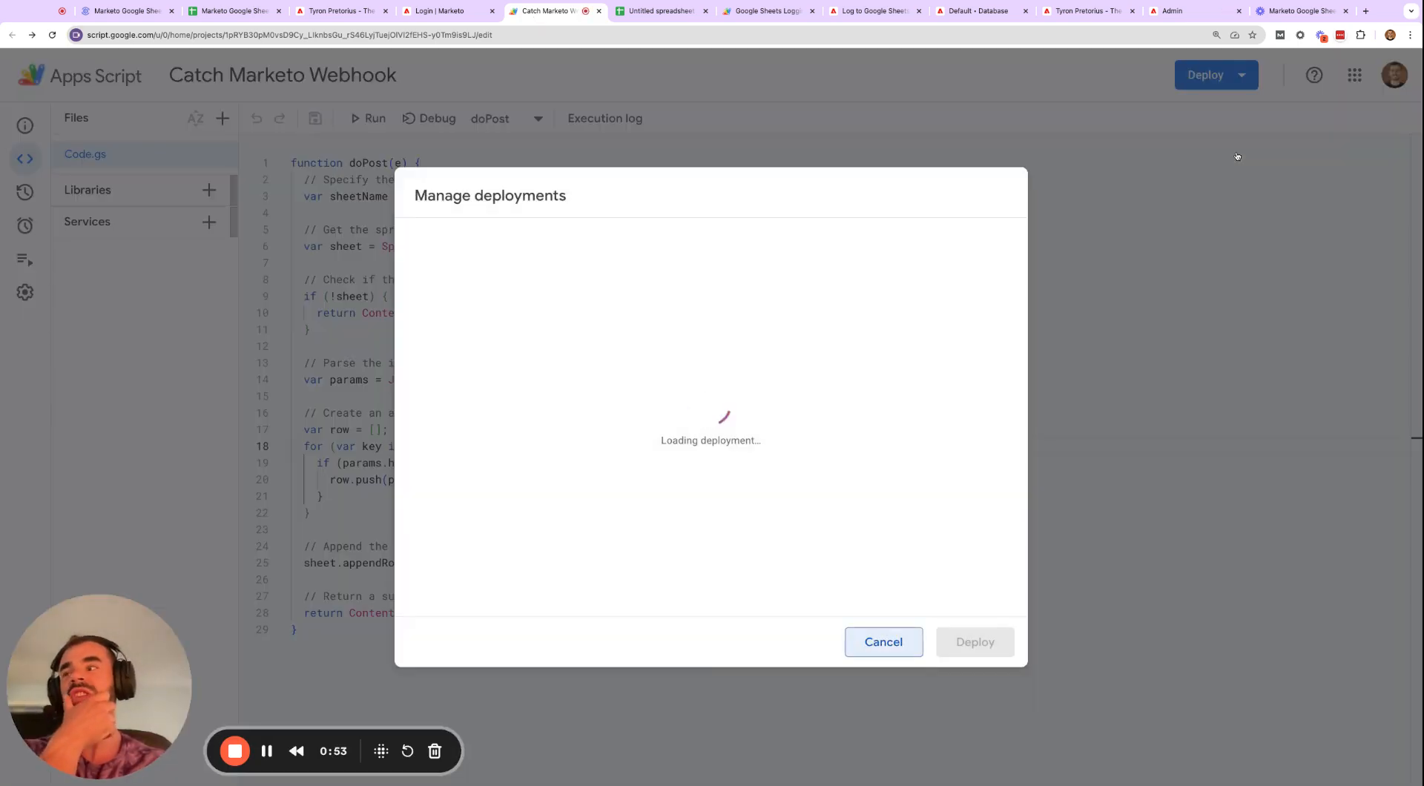
pyautogui.scroll(-3, 843, 477)
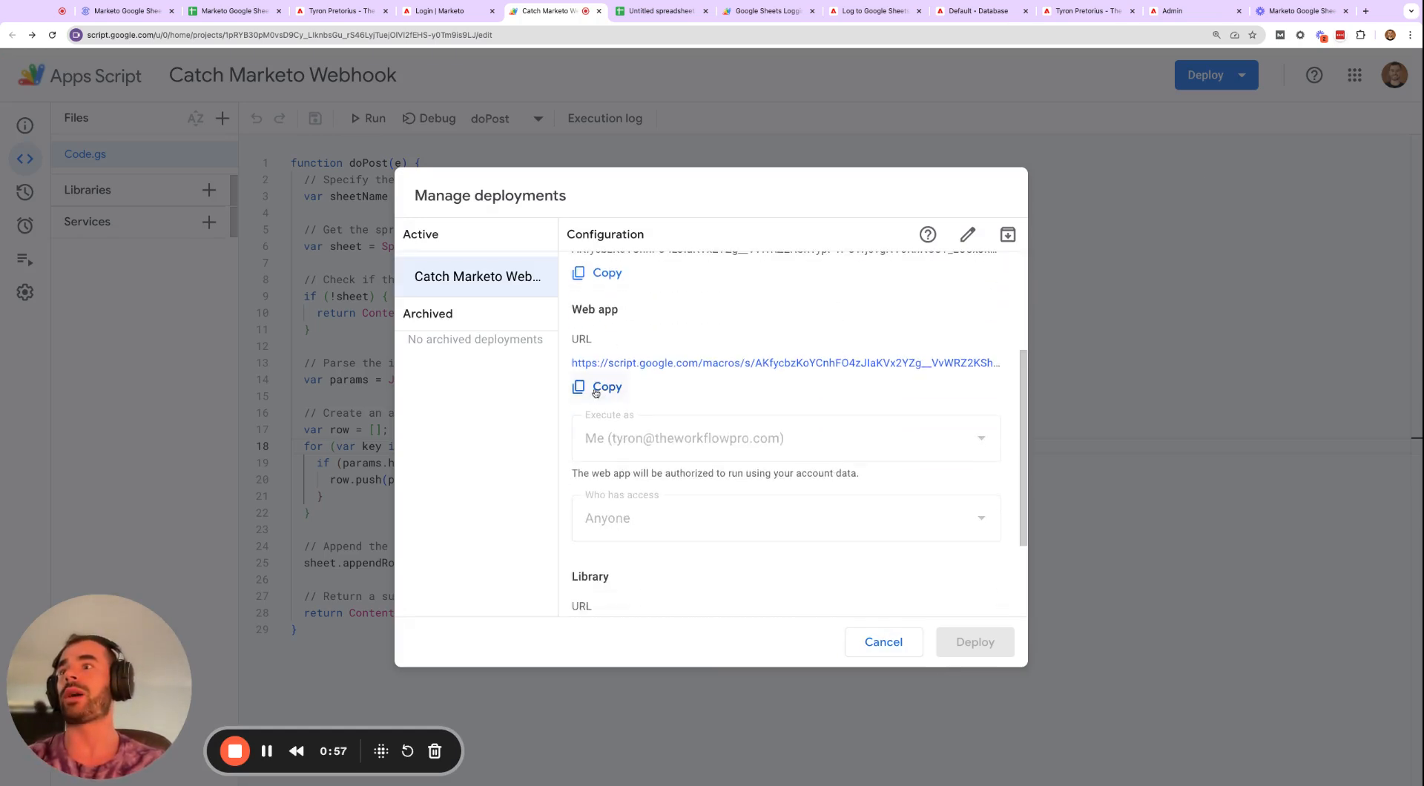
pyautogui.click(601, 393)
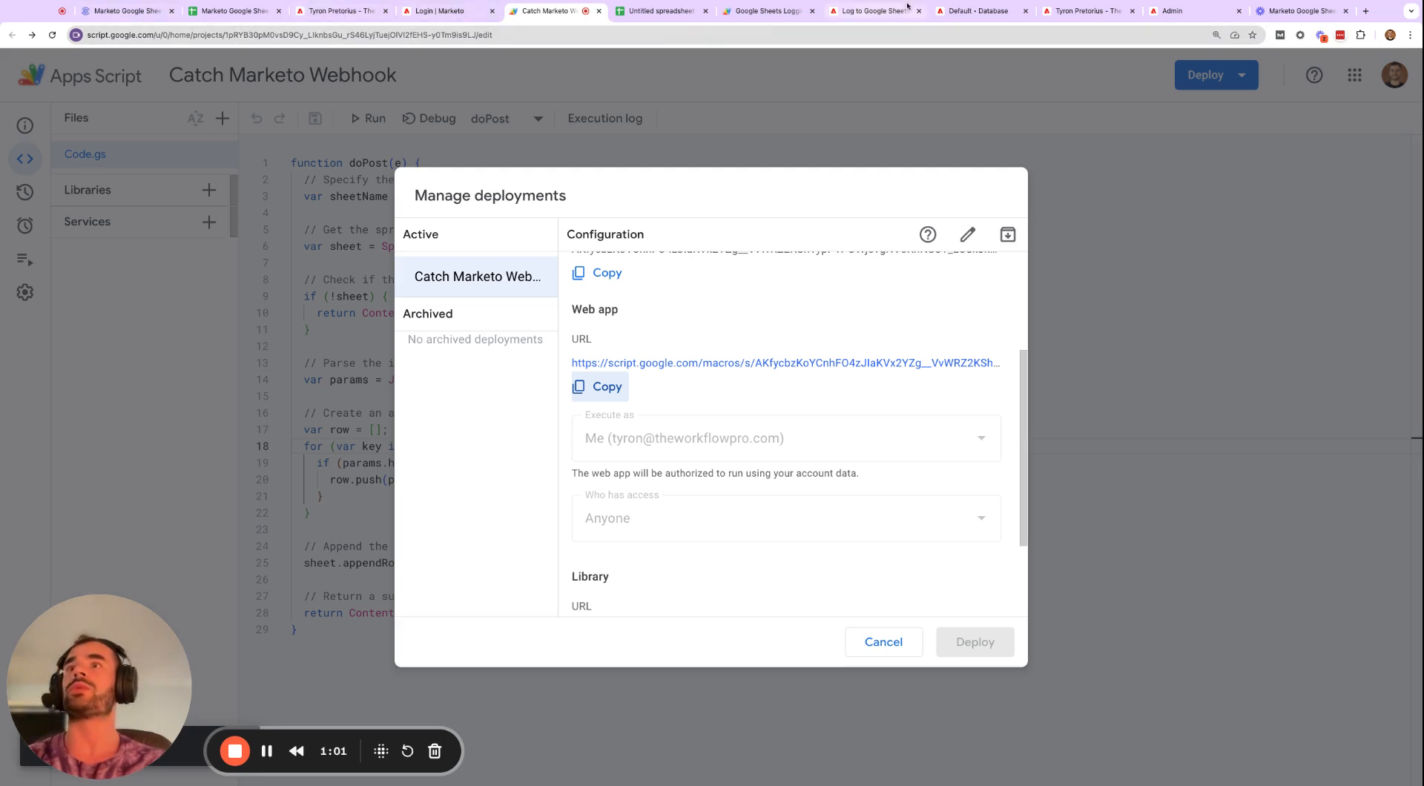
pyautogui.click(1175, 10)
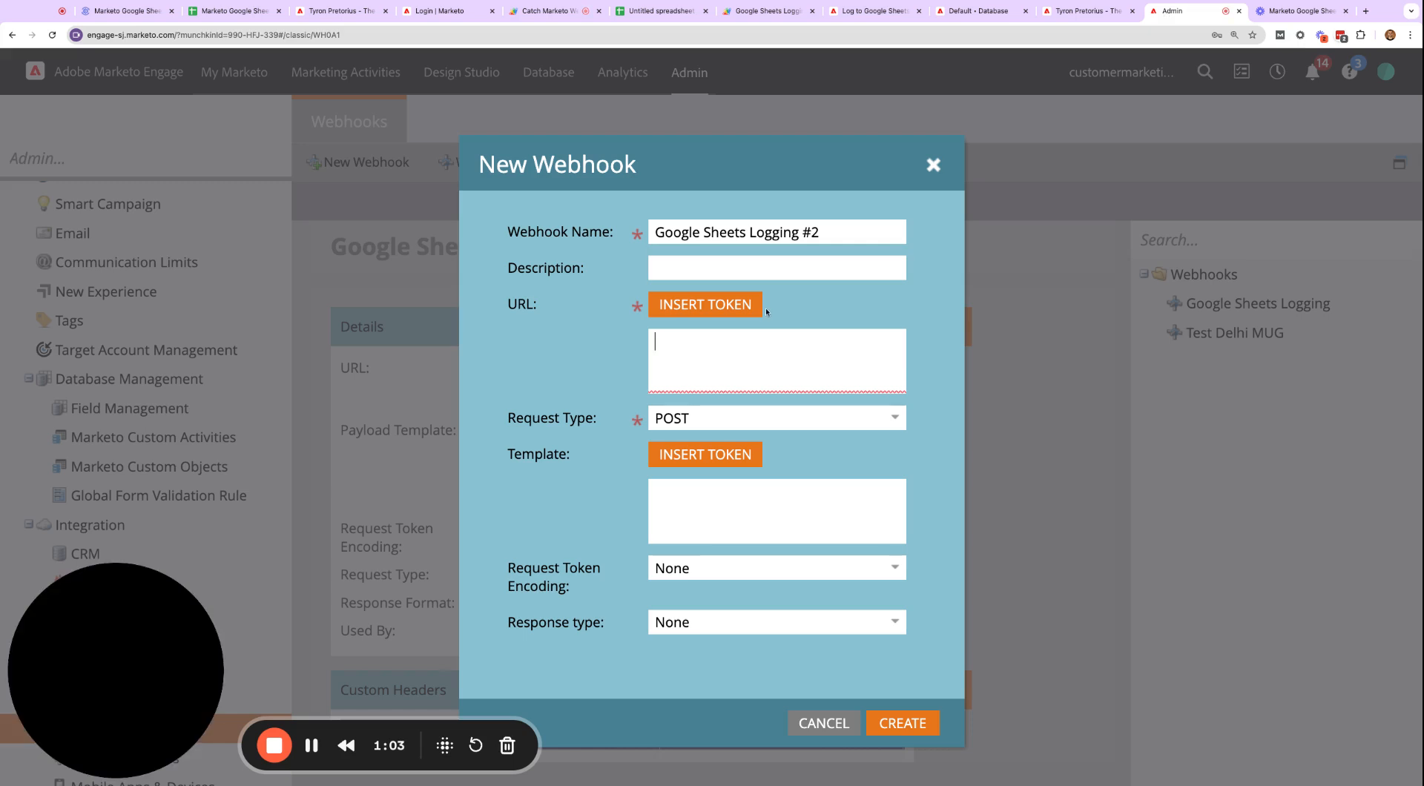
pyautogui.click(815, 360)
pyautogui.press('super+v')
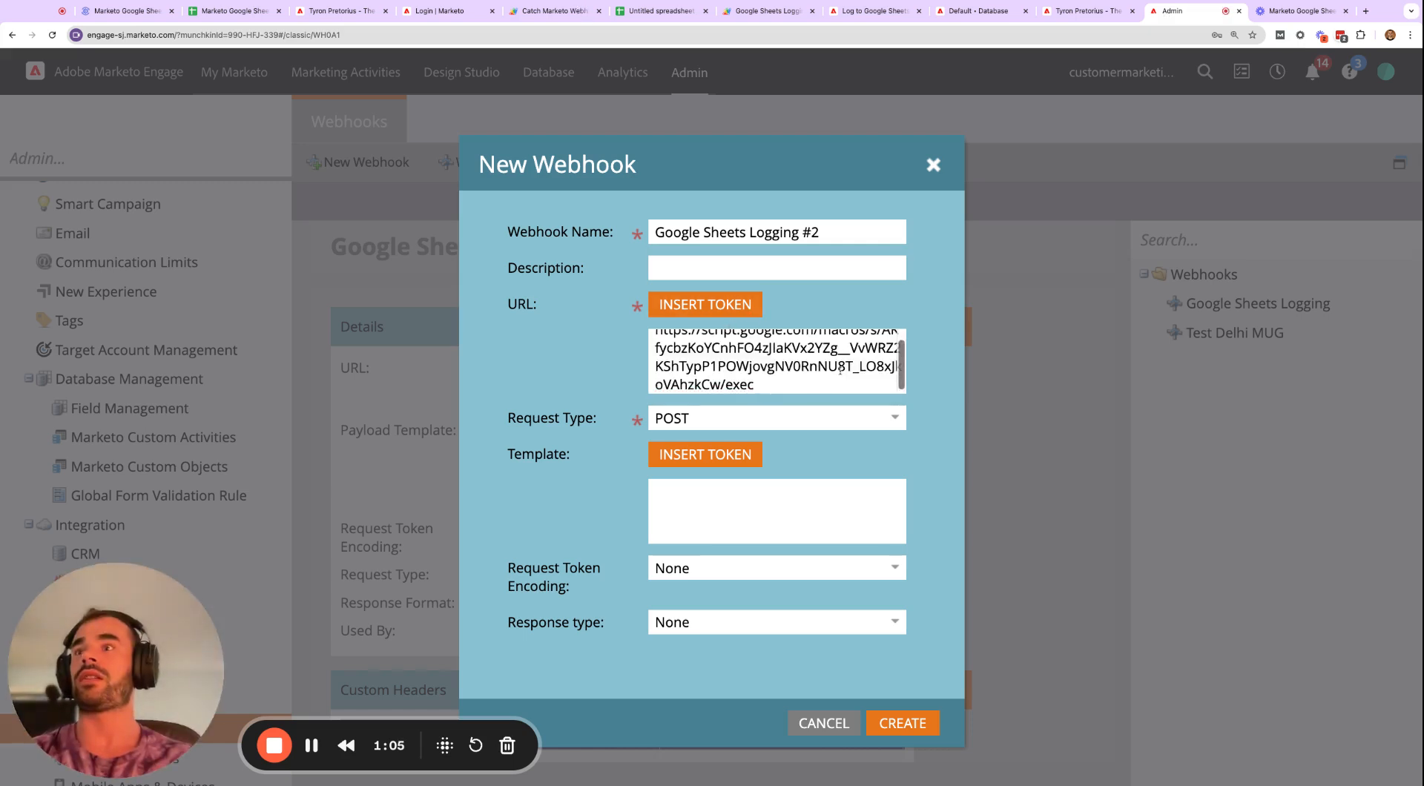
# Copy the full JSON payload, from timestamp through email, out of the article and paste it into the new webhook's template.
pyautogui.click(674, 499)
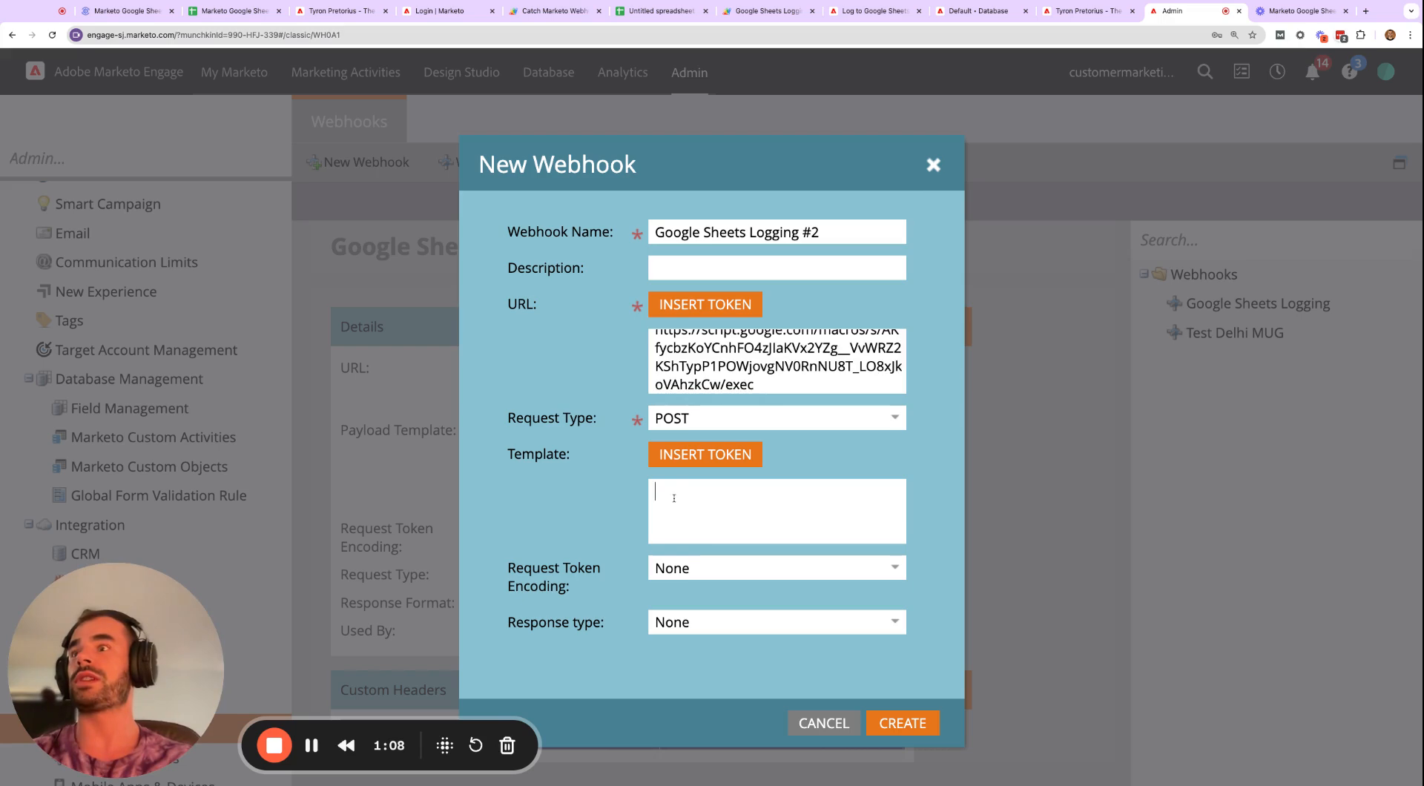
pyautogui.click(151, 17)
pyautogui.scroll(-10, 636, 457)
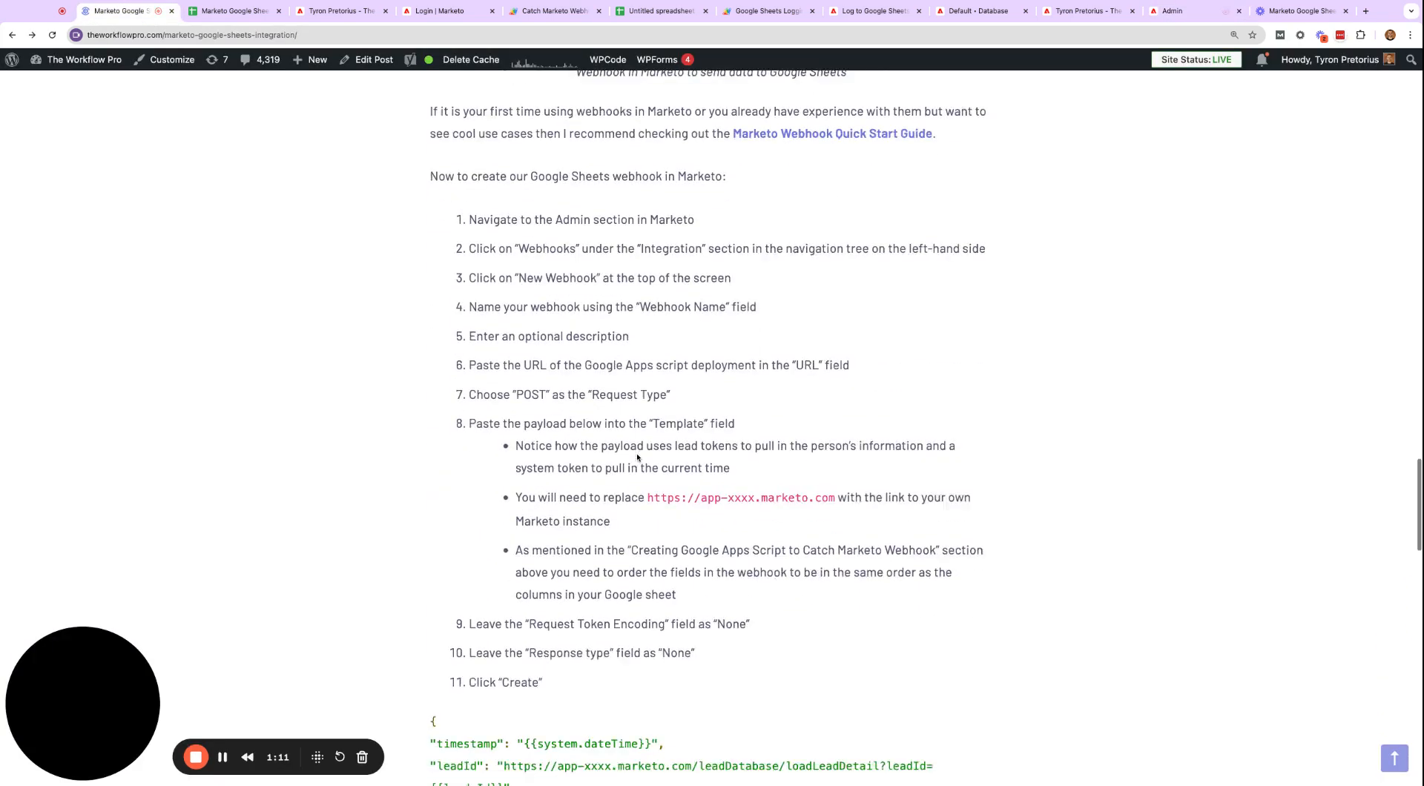
pyautogui.moveTo(430, 395); pyautogui.dragTo(452, 582)
pyautogui.click(591, 505)
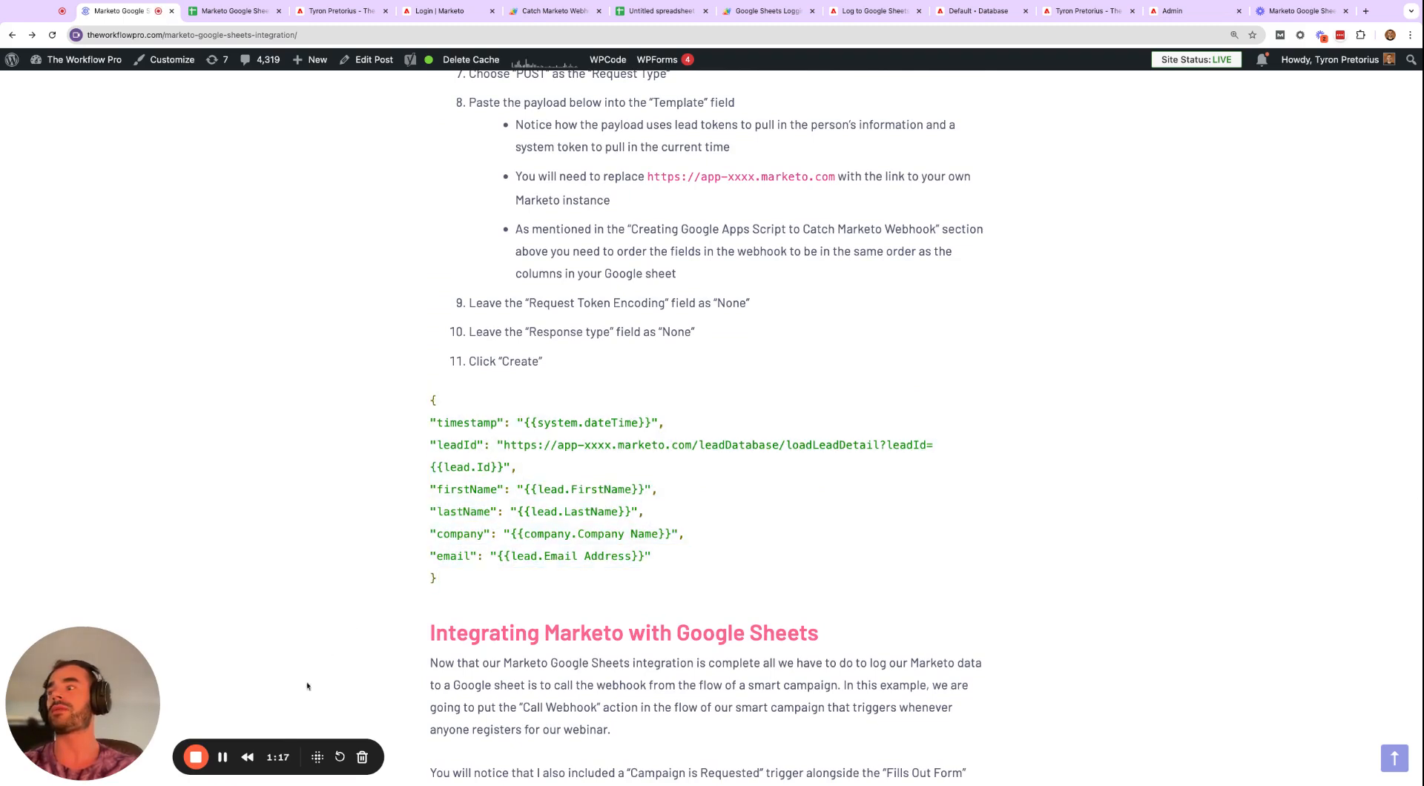
pyautogui.moveTo(432, 401); pyautogui.dragTo(435, 580)
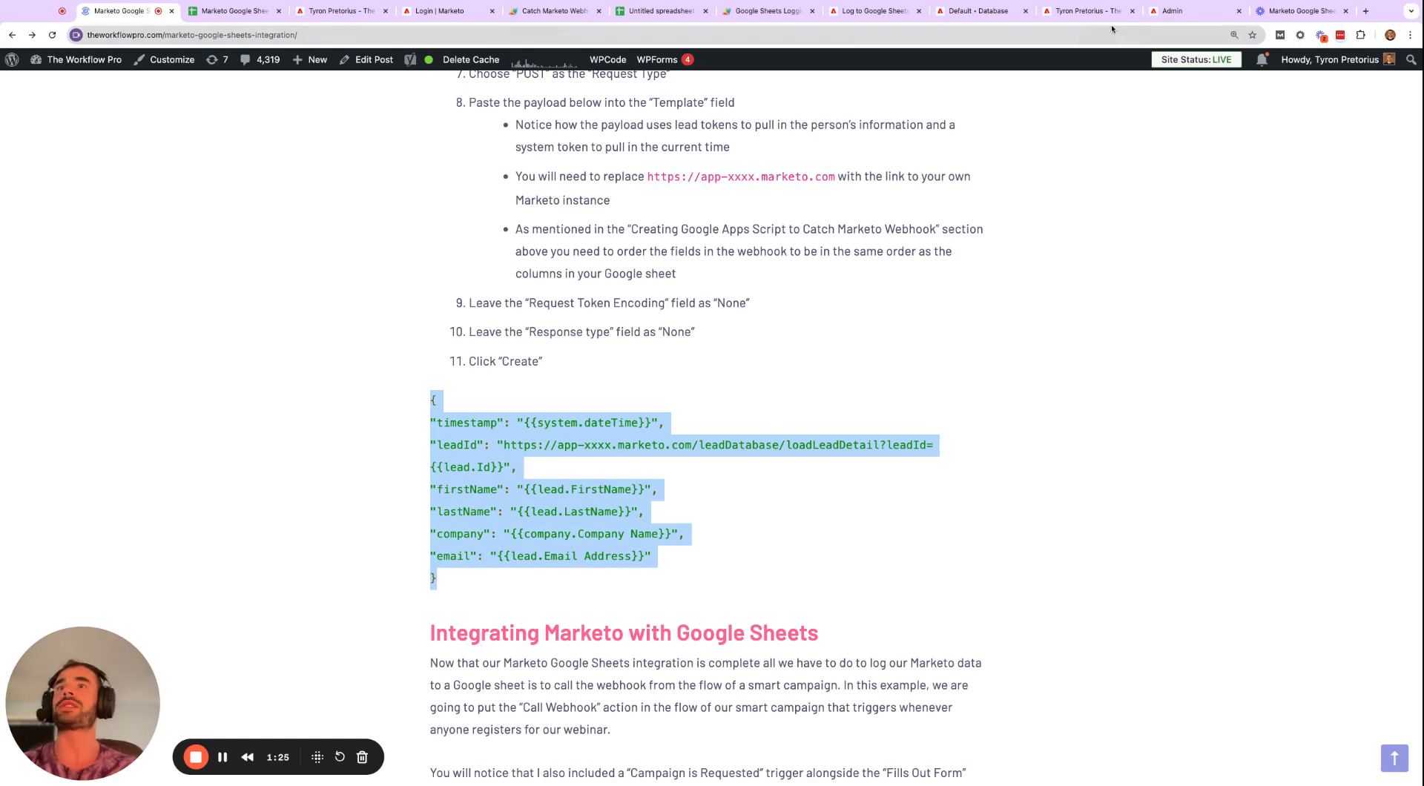
pyautogui.click(1179, 11)
pyautogui.hotkey('ctrl', 'v')
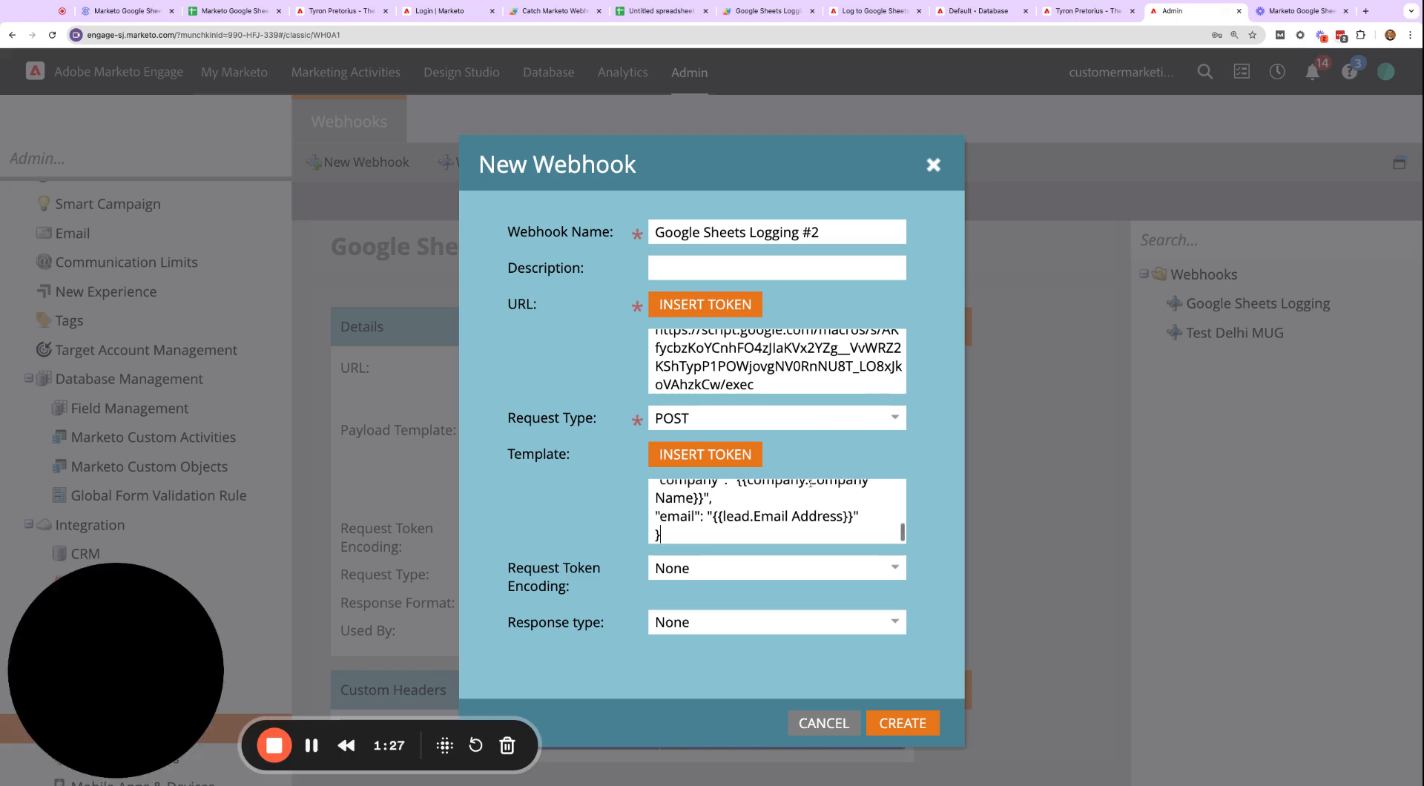
pyautogui.click(315, 744)
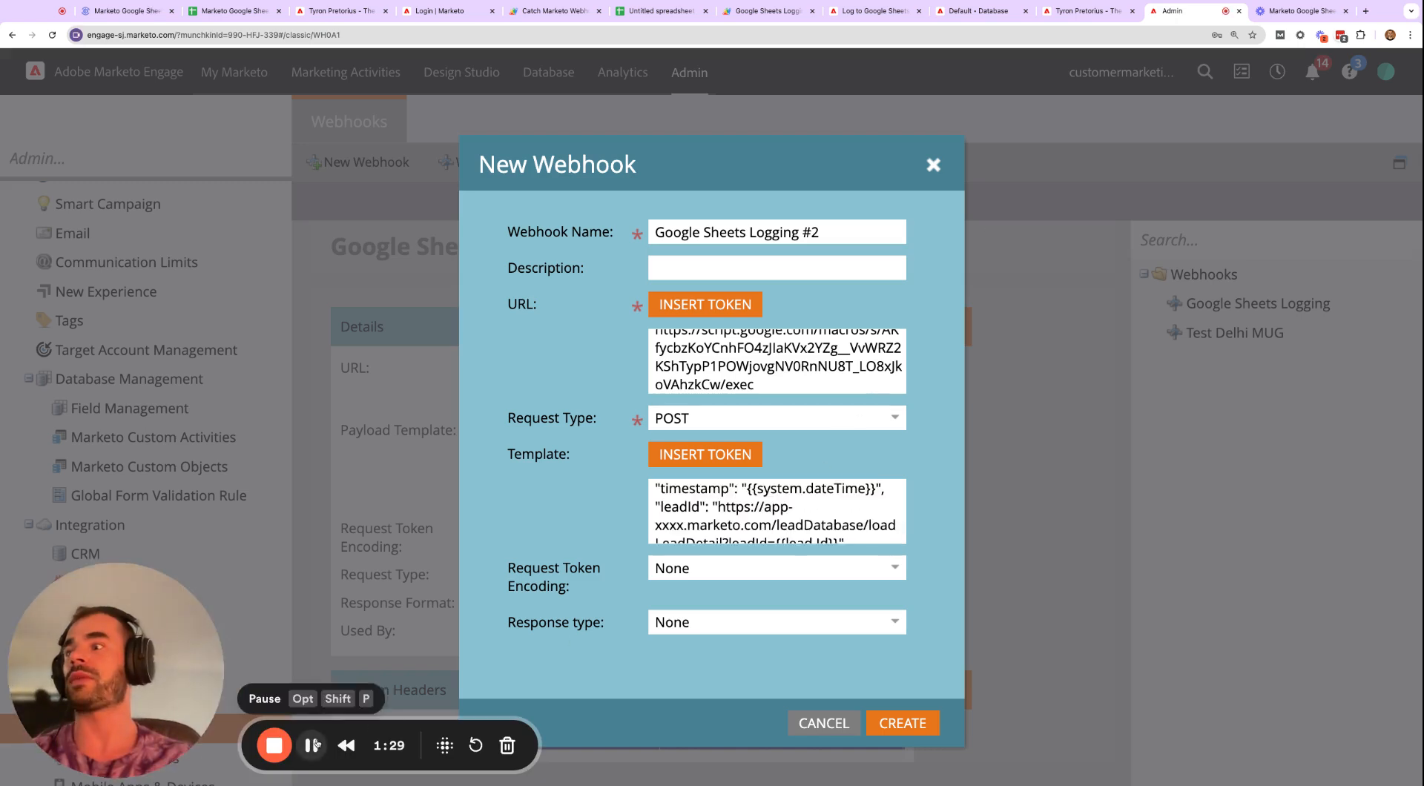
# Compare the xxxx placeholder in the template's leadId link with the instance address, up to leadId=, in an open person record's URL.
pyautogui.scroll(-1, 749, 512)
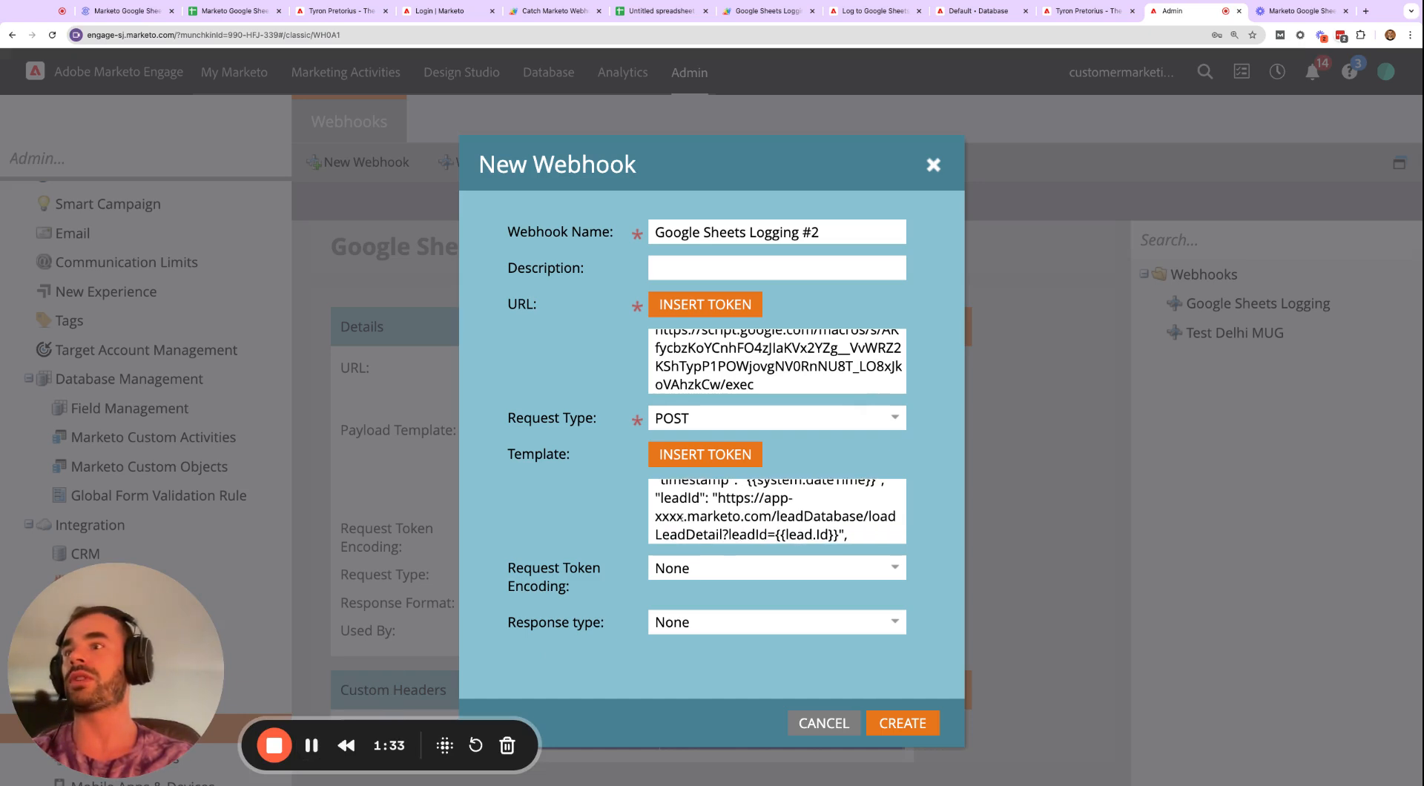
pyautogui.moveTo(683, 517); pyautogui.dragTo(654, 517)
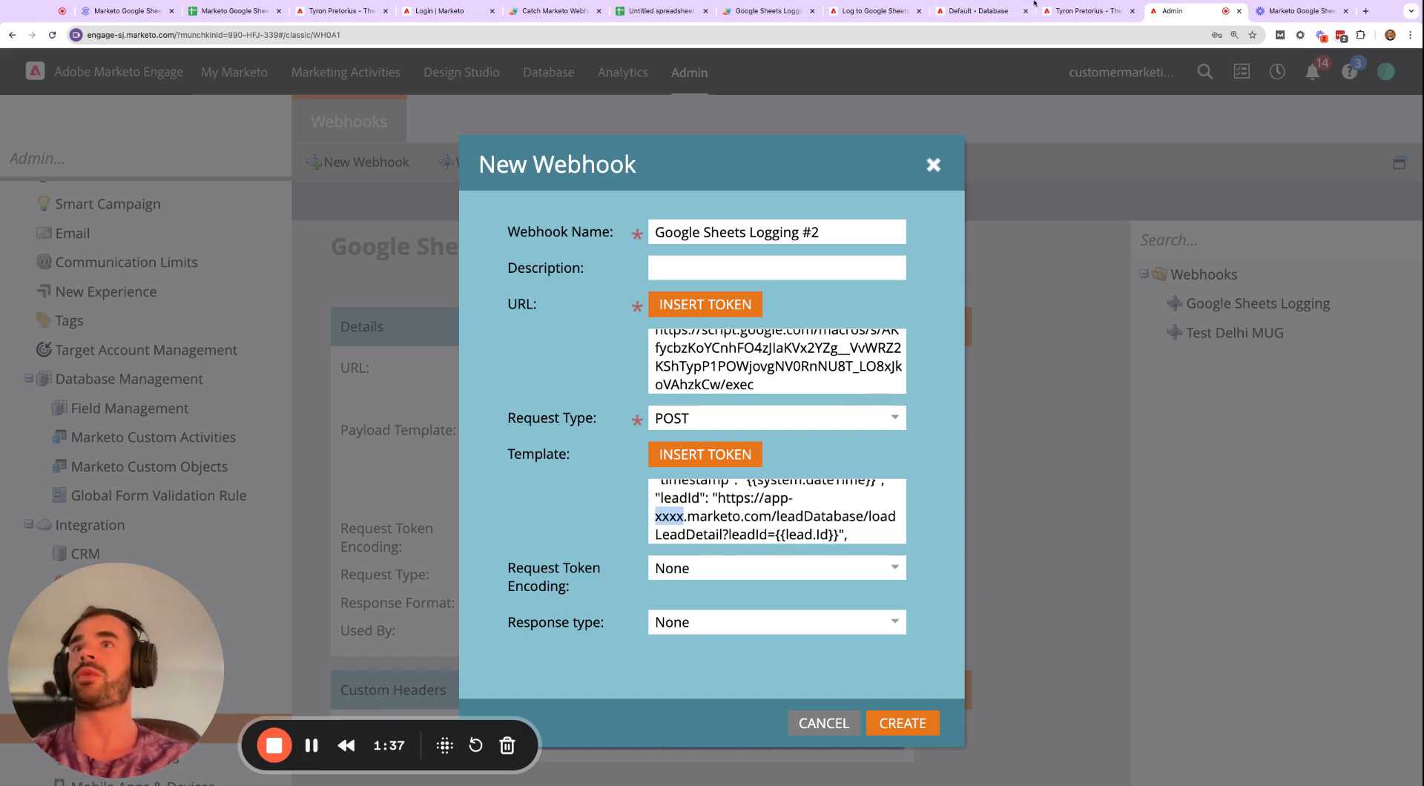
pyautogui.click(1083, 10)
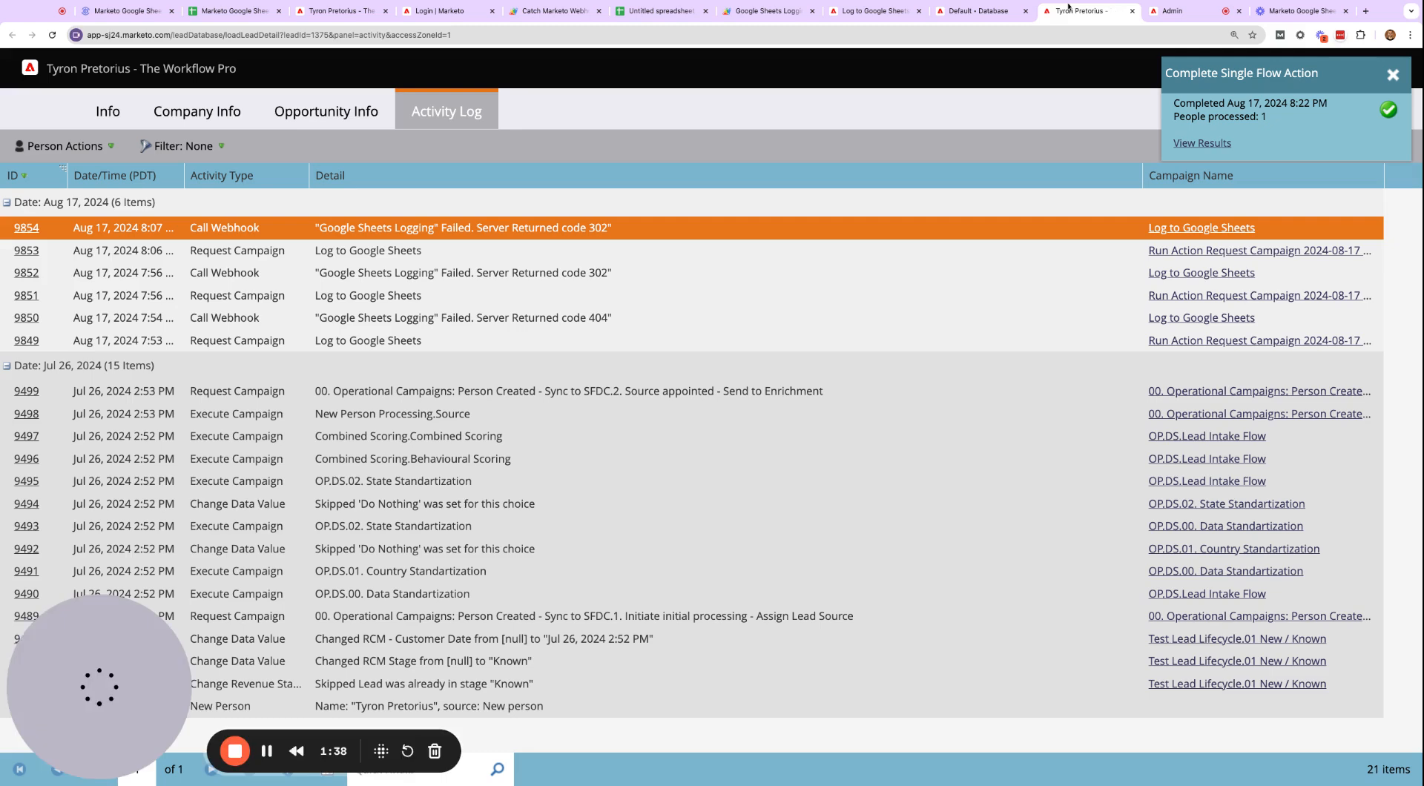
pyautogui.click(365, 35)
pyautogui.click(365, 35)
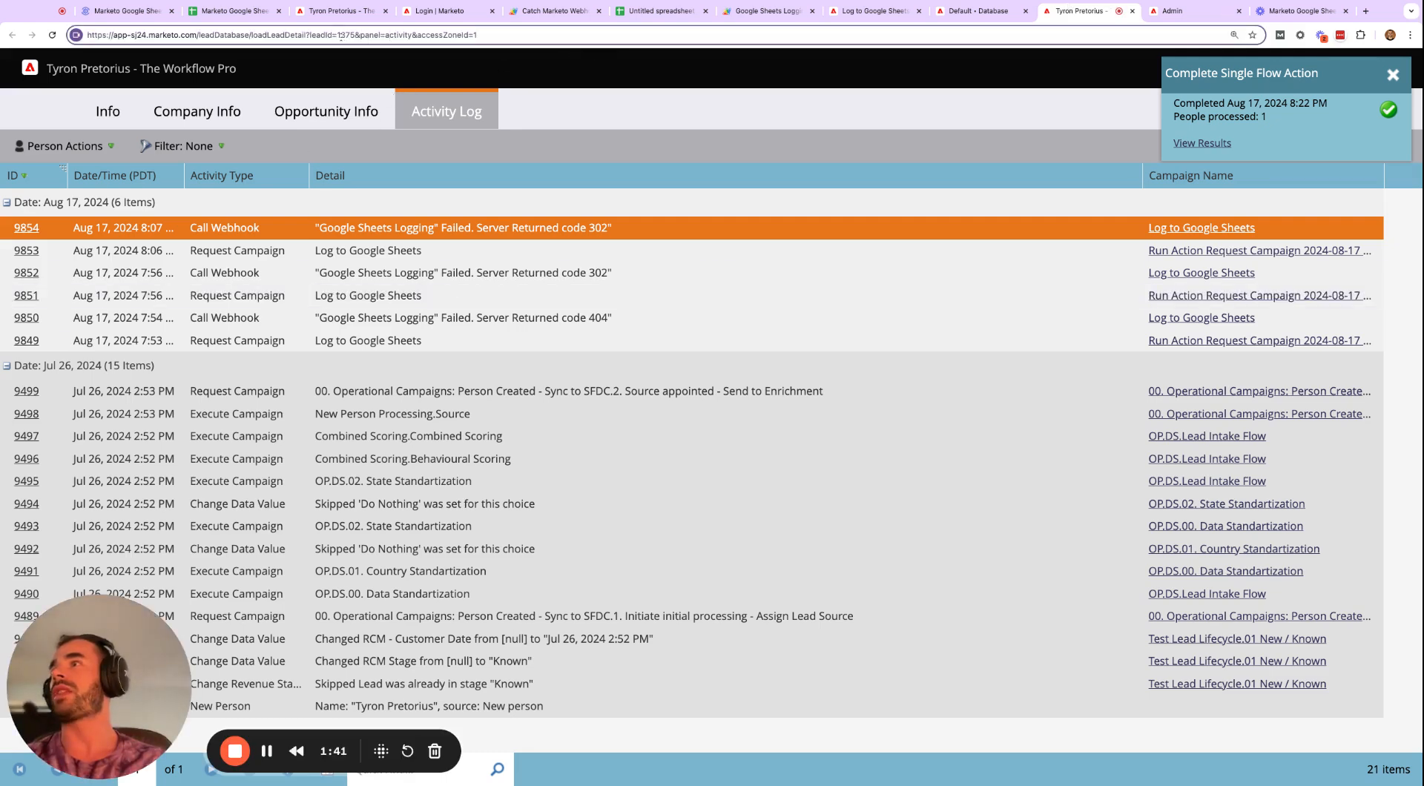
pyautogui.moveTo(337, 35); pyautogui.dragTo(89, 33)
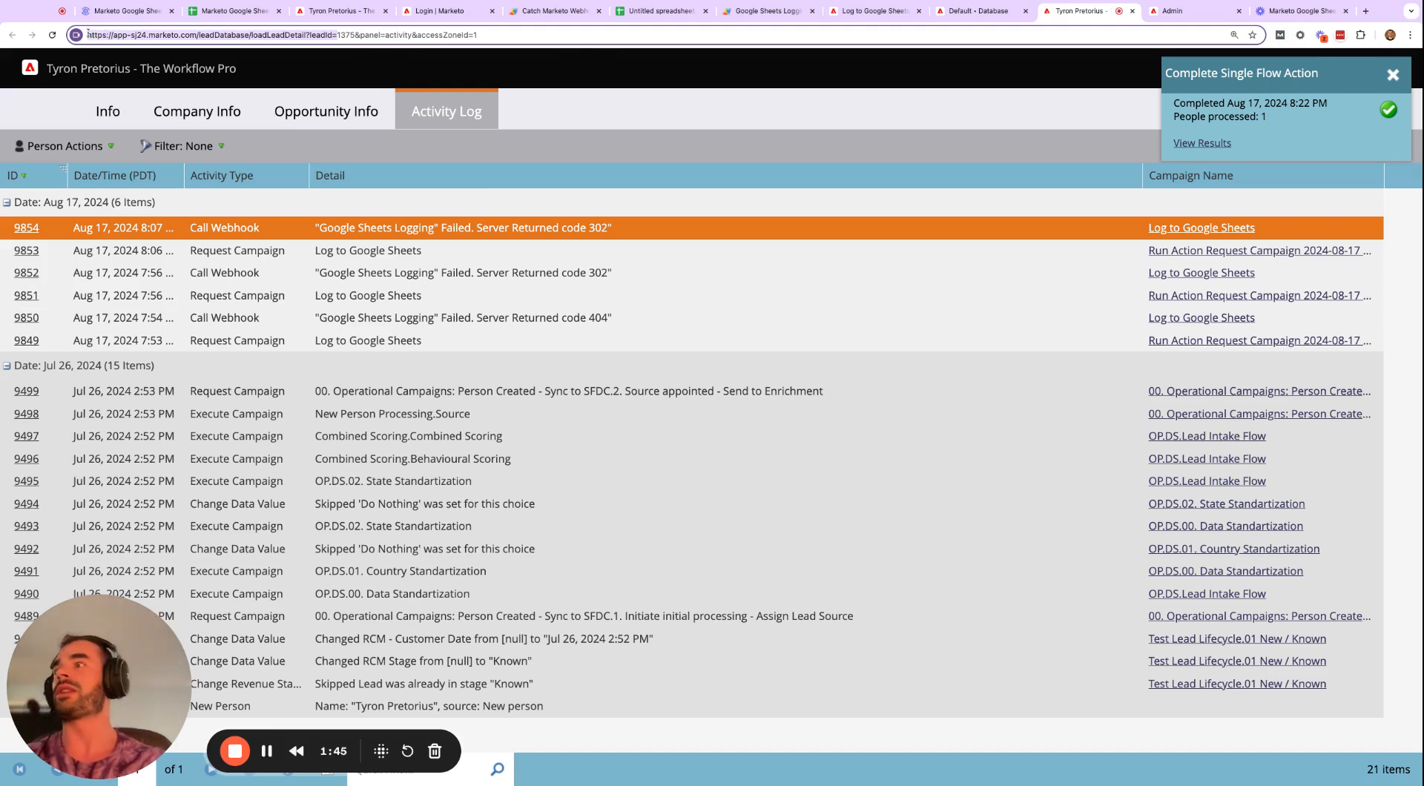
pyautogui.hotkey('ctrl', '+')
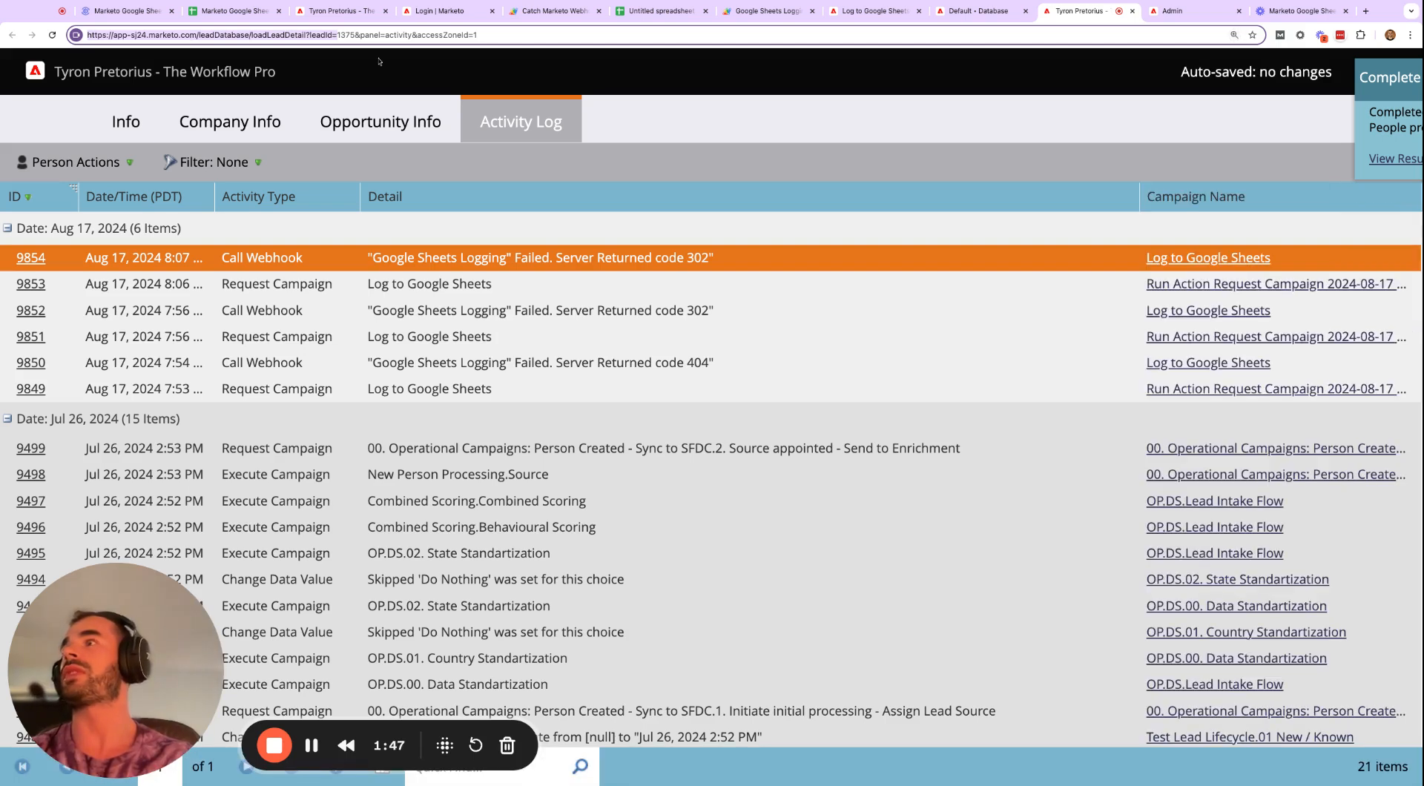
pyautogui.tripleClick(336, 37)
pyautogui.click(337, 36)
pyautogui.moveTo(341, 36); pyautogui.dragTo(85, 30)
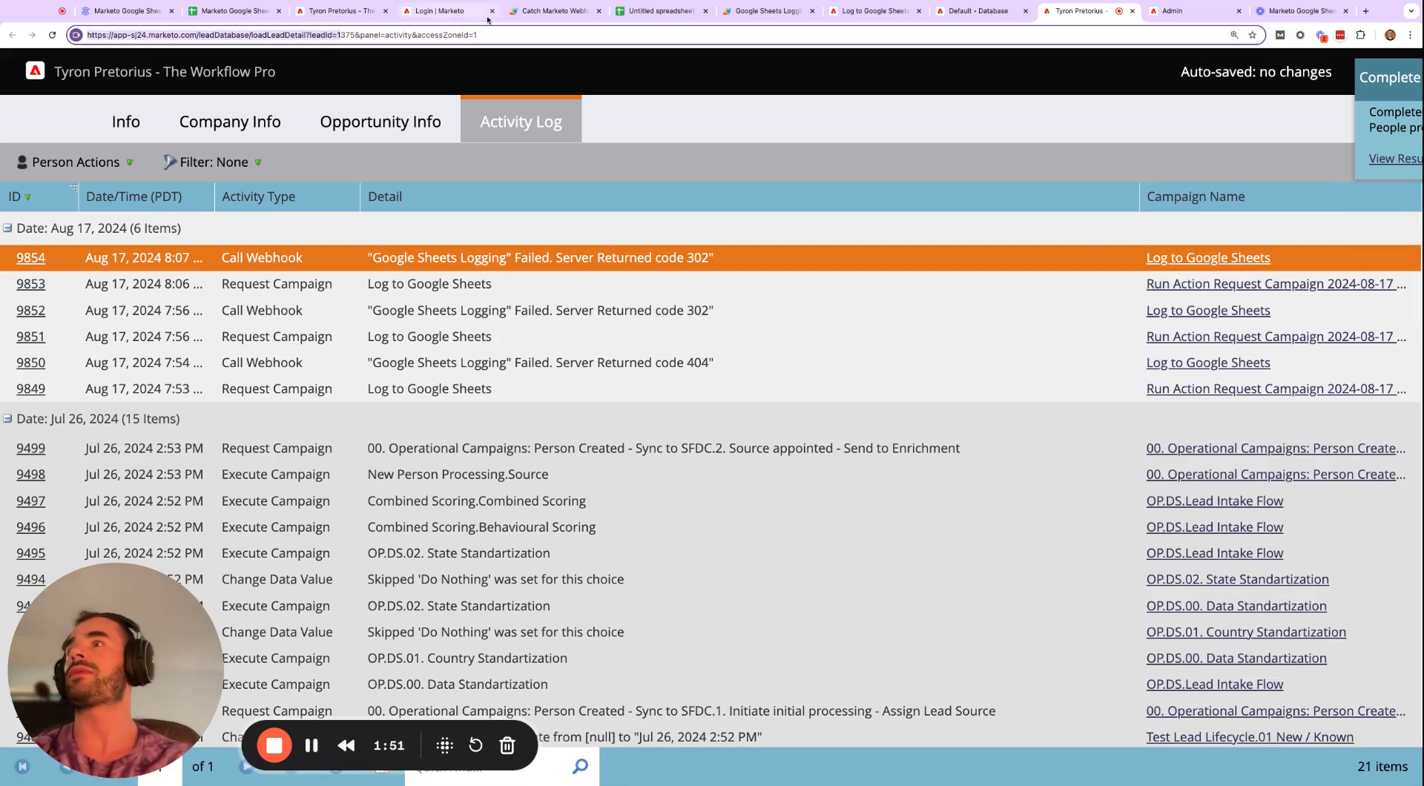
# Return to the New Webhook form and try to create the webhook.
pyautogui.click(1180, 11)
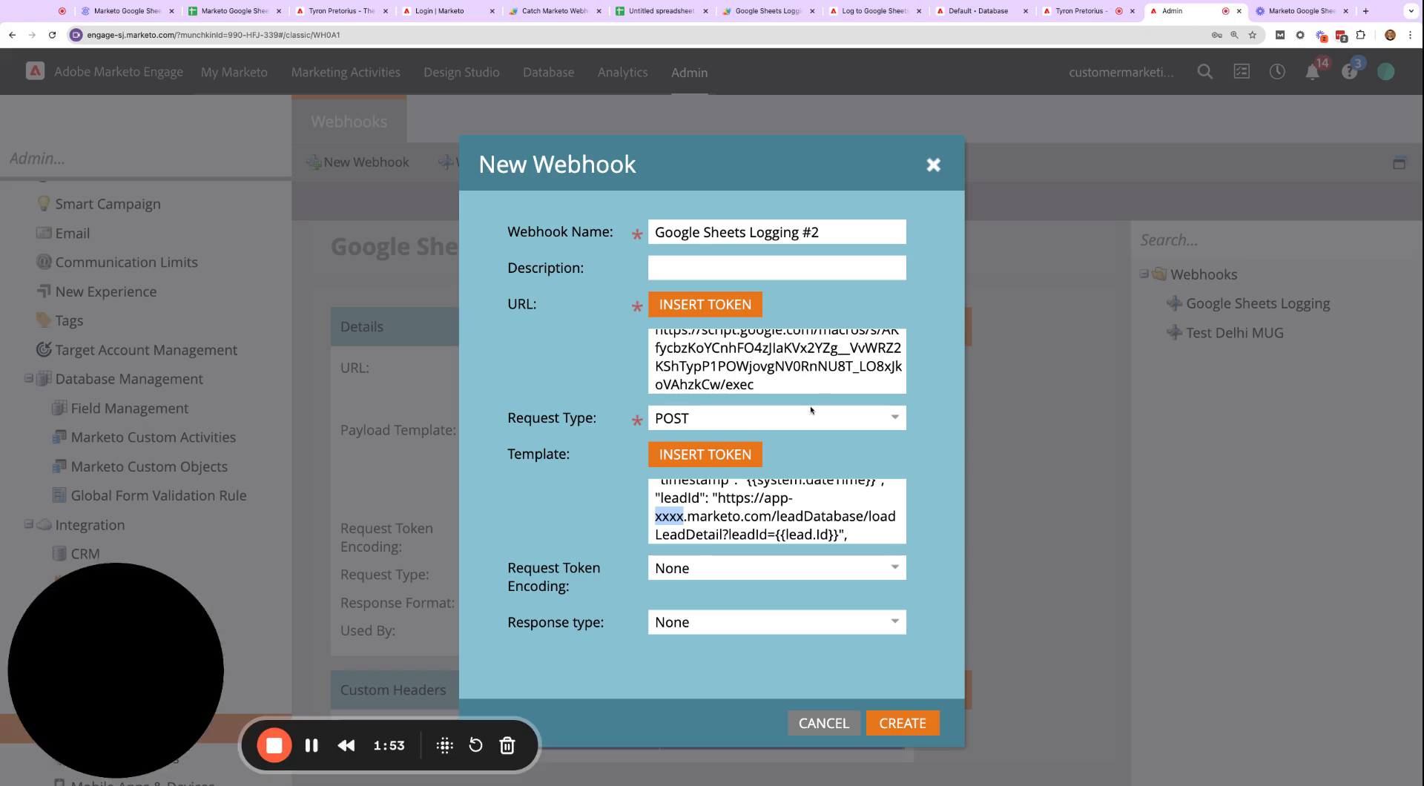
pyautogui.click(930, 561)
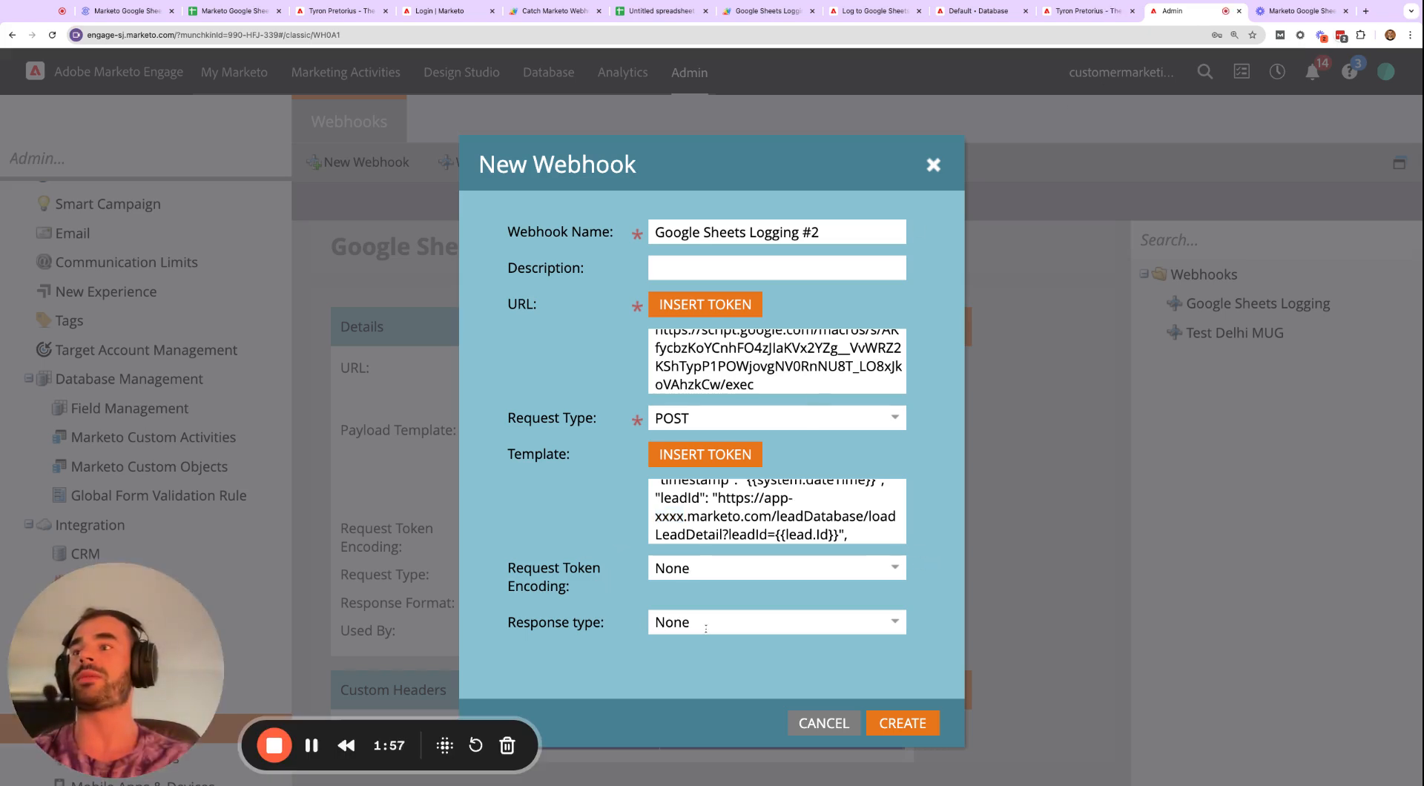
pyautogui.click(898, 729)
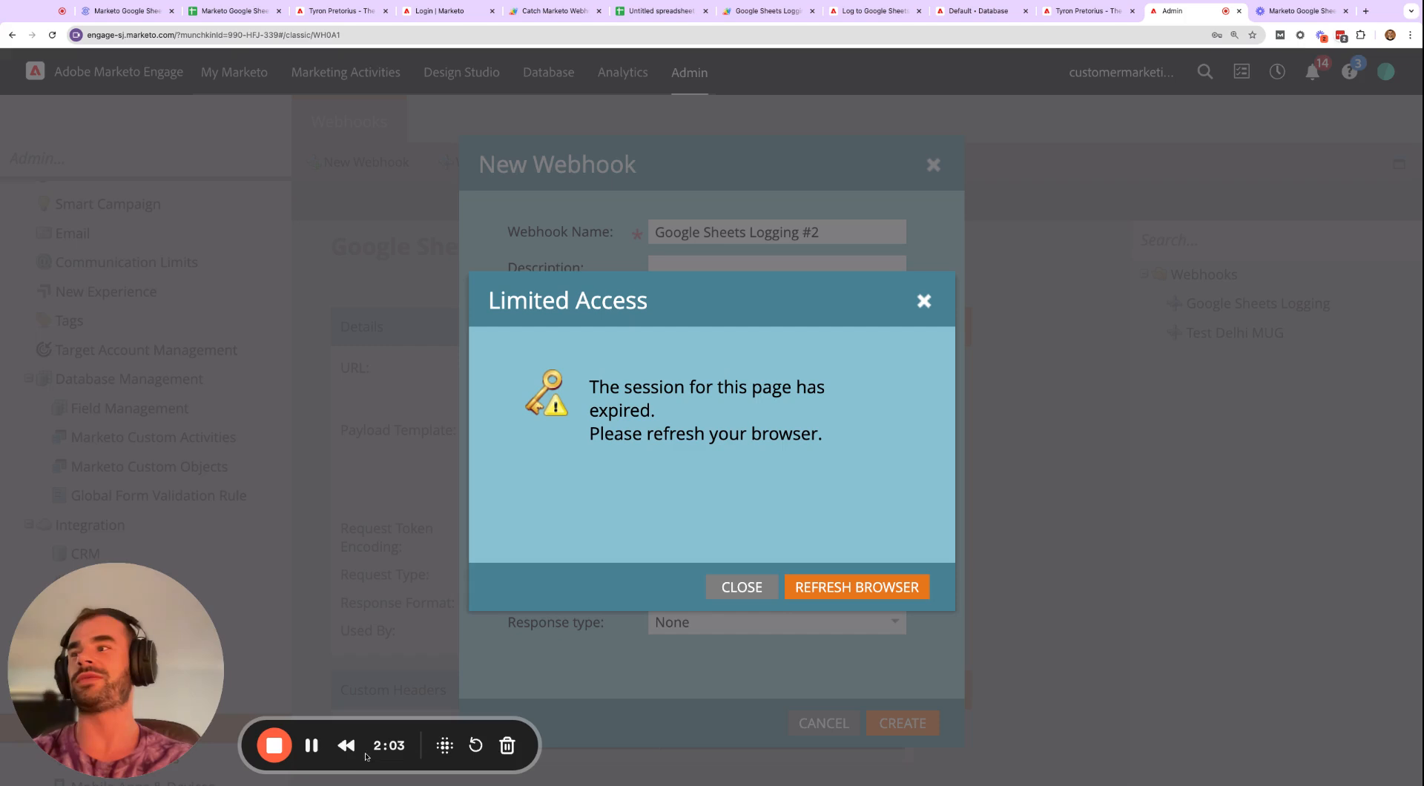
pyautogui.click(312, 745)
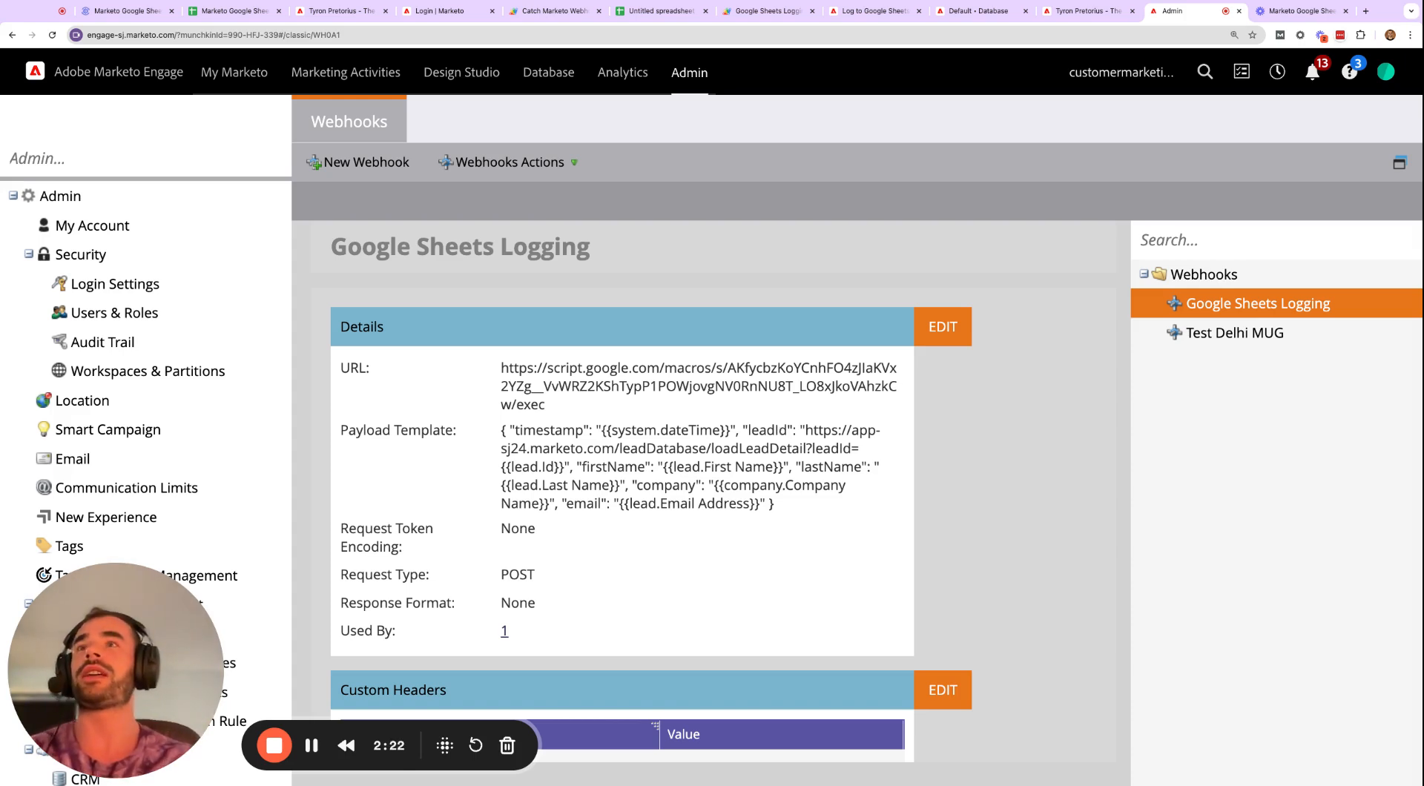
# Switch to the Log to Google Sheets smart campaign and check the Webinar Registration form in its Fills Out Form trigger.
pyautogui.click(894, 16)
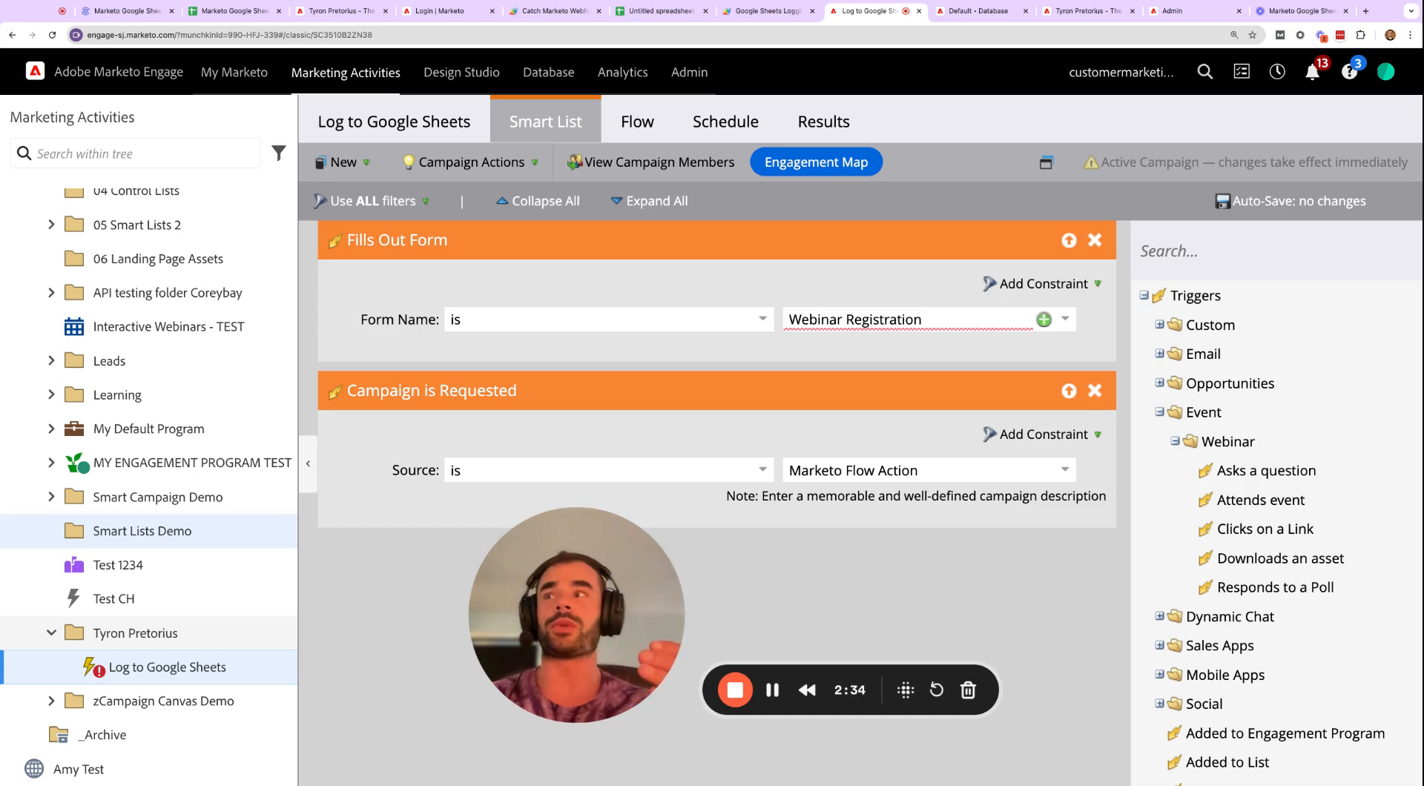
pyautogui.click(922, 320)
pyautogui.click(909, 350)
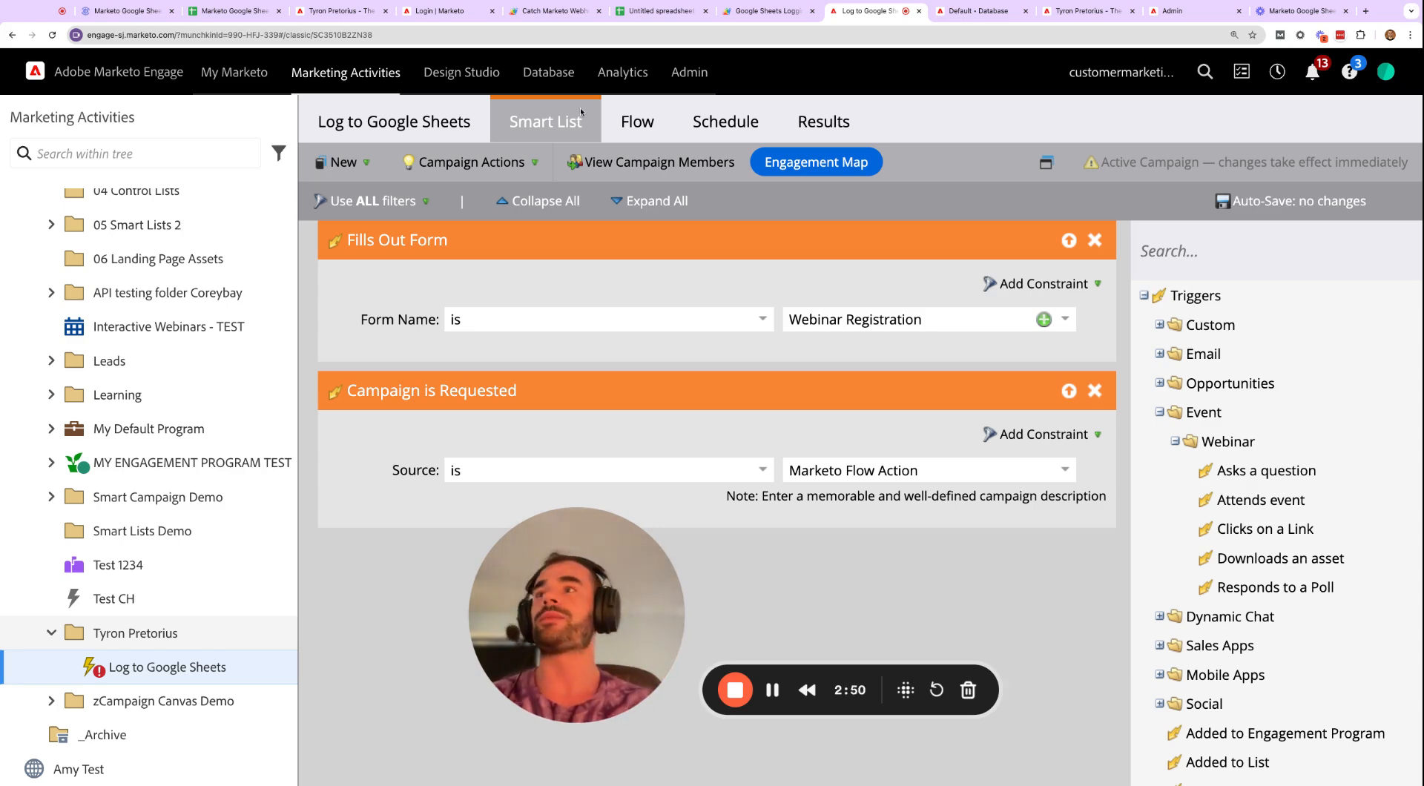
# Review the campaign's Call Webhook flow step, then its smart list triggers, dismissing the session notices.
pyautogui.click(625, 121)
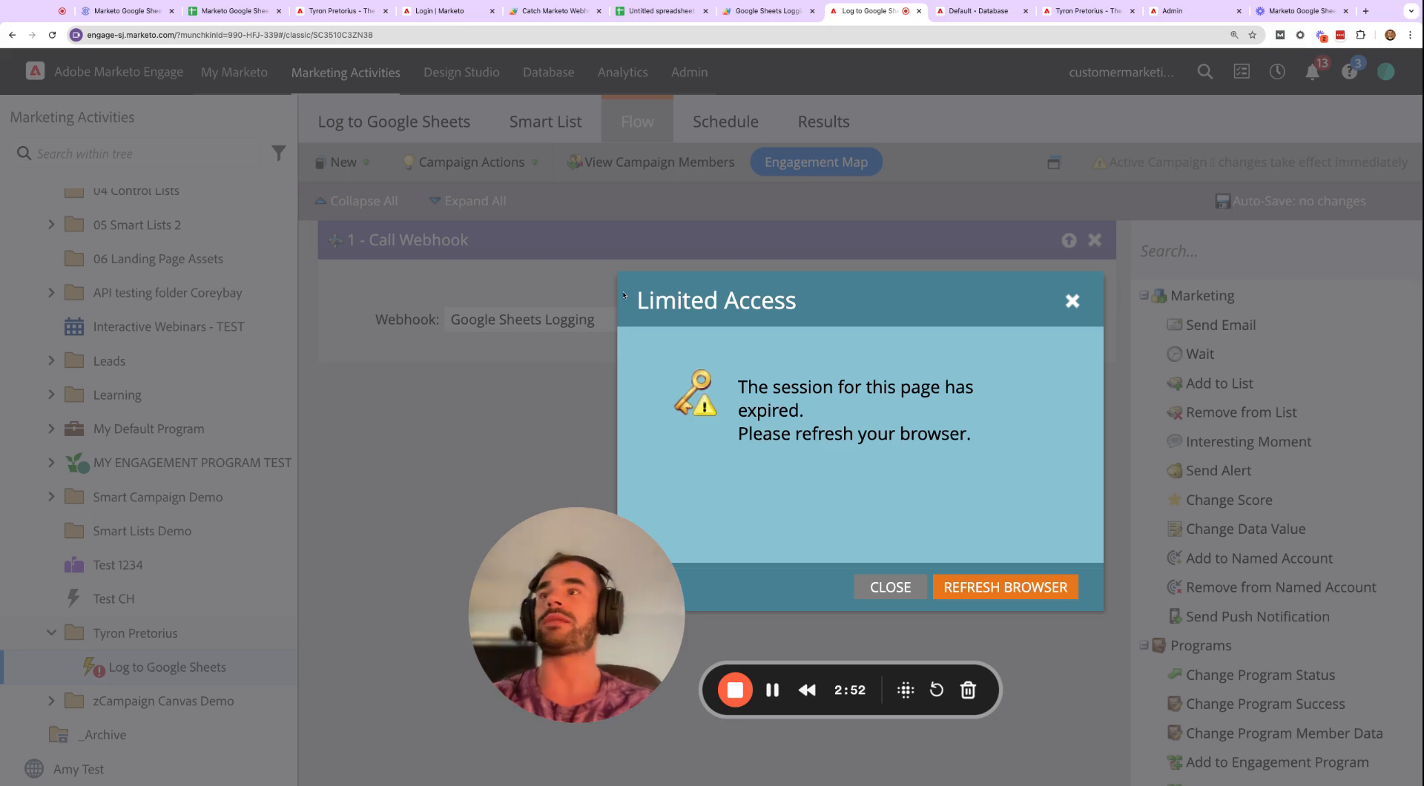
pyautogui.click(890, 587)
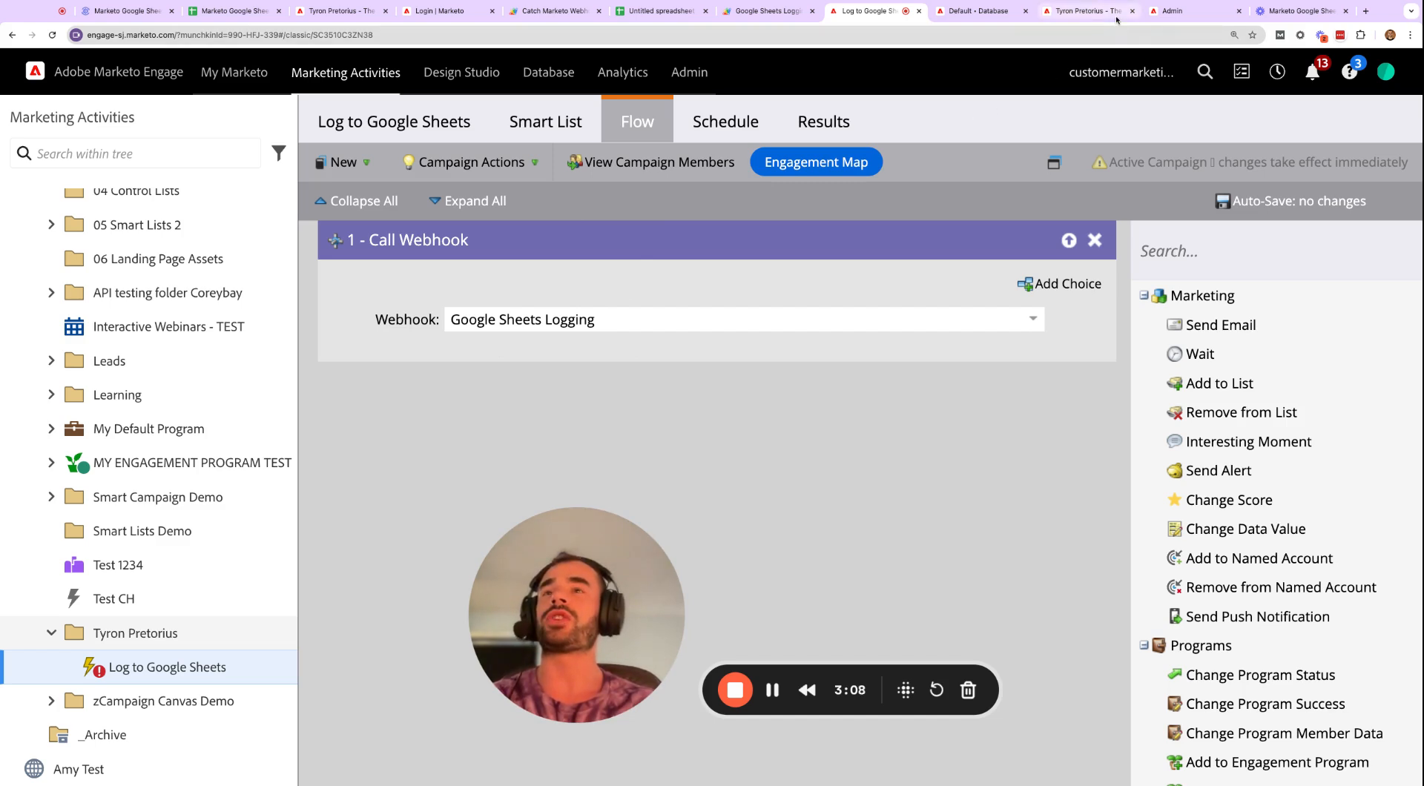
pyautogui.click(532, 128)
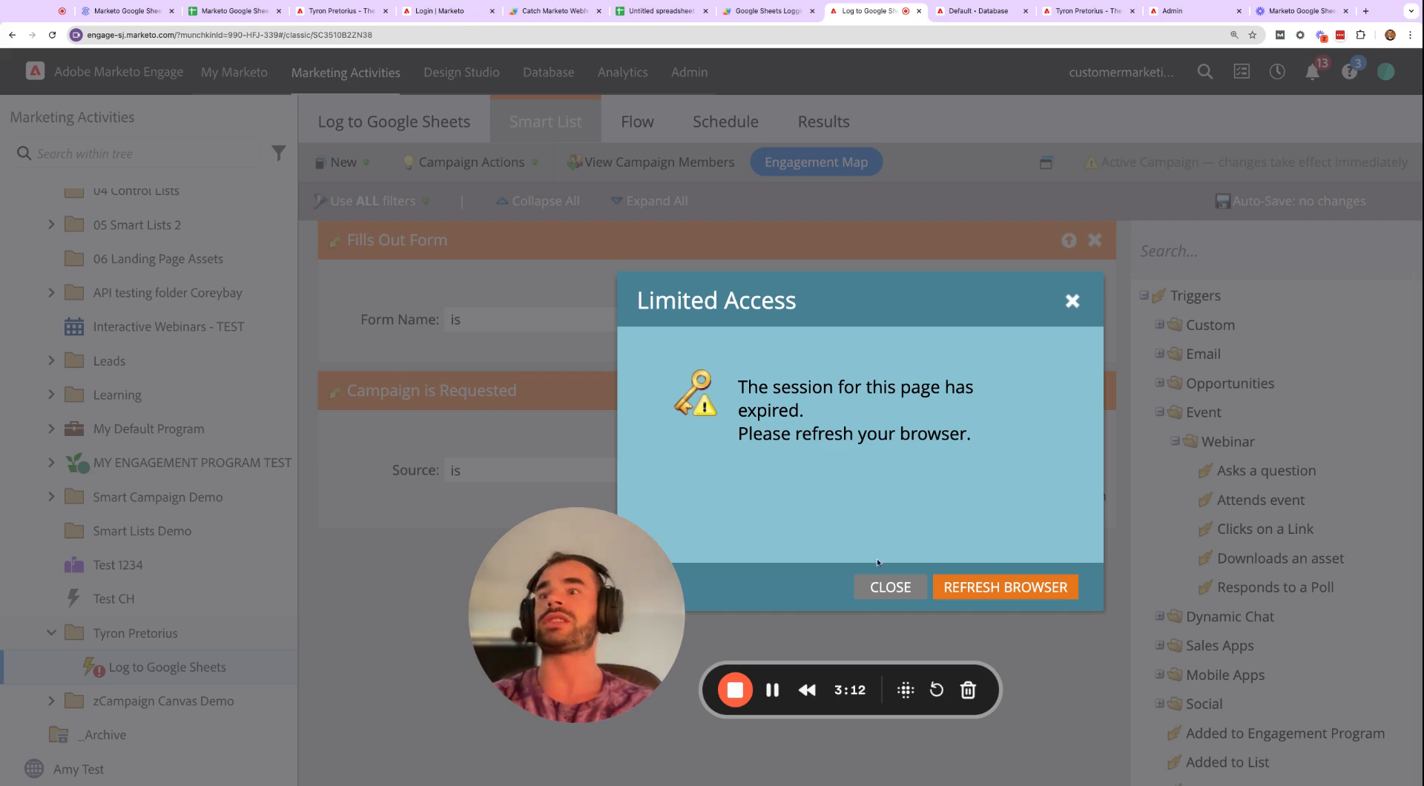
pyautogui.click(886, 590)
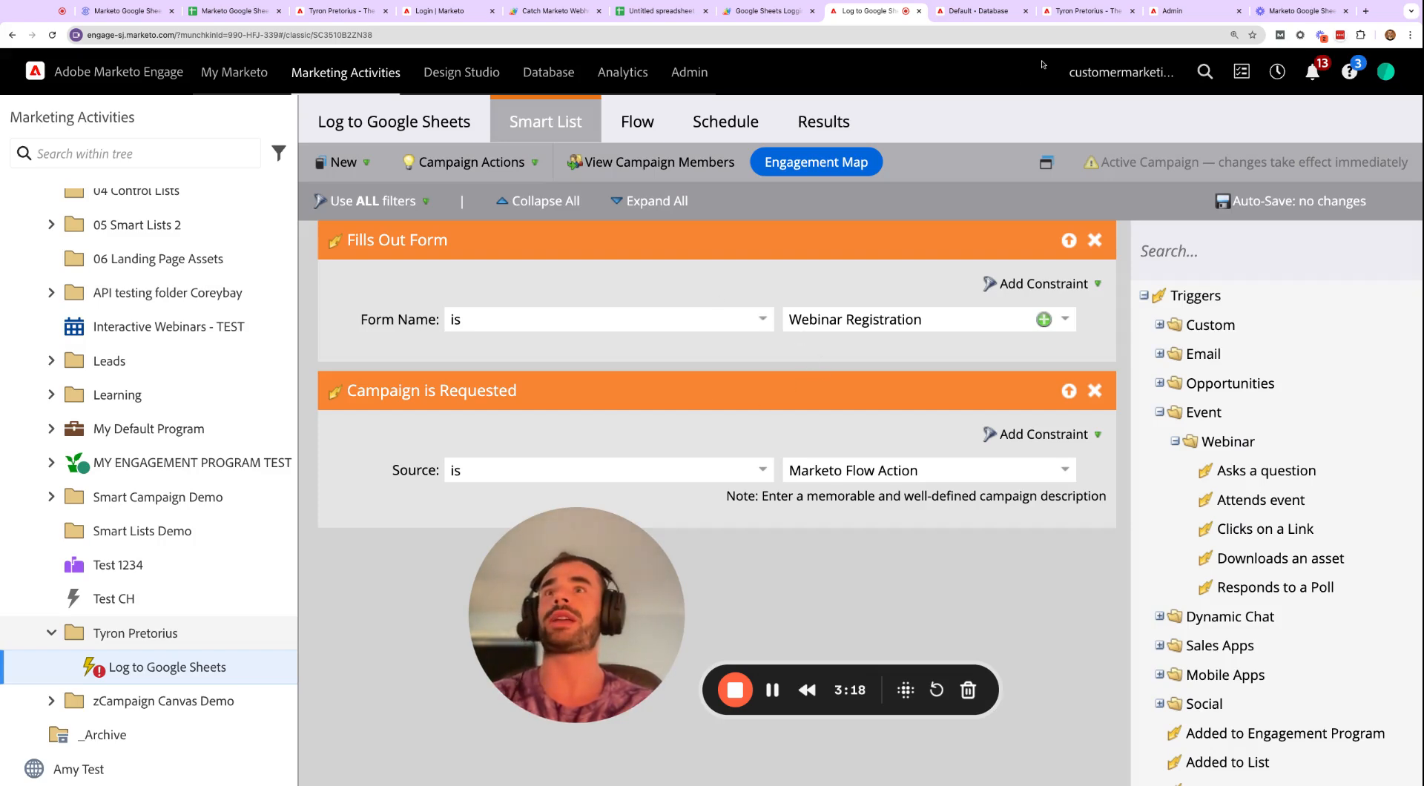
# Switch to the Marketo database and search it for the test person by first name.
pyautogui.click(1001, 15)
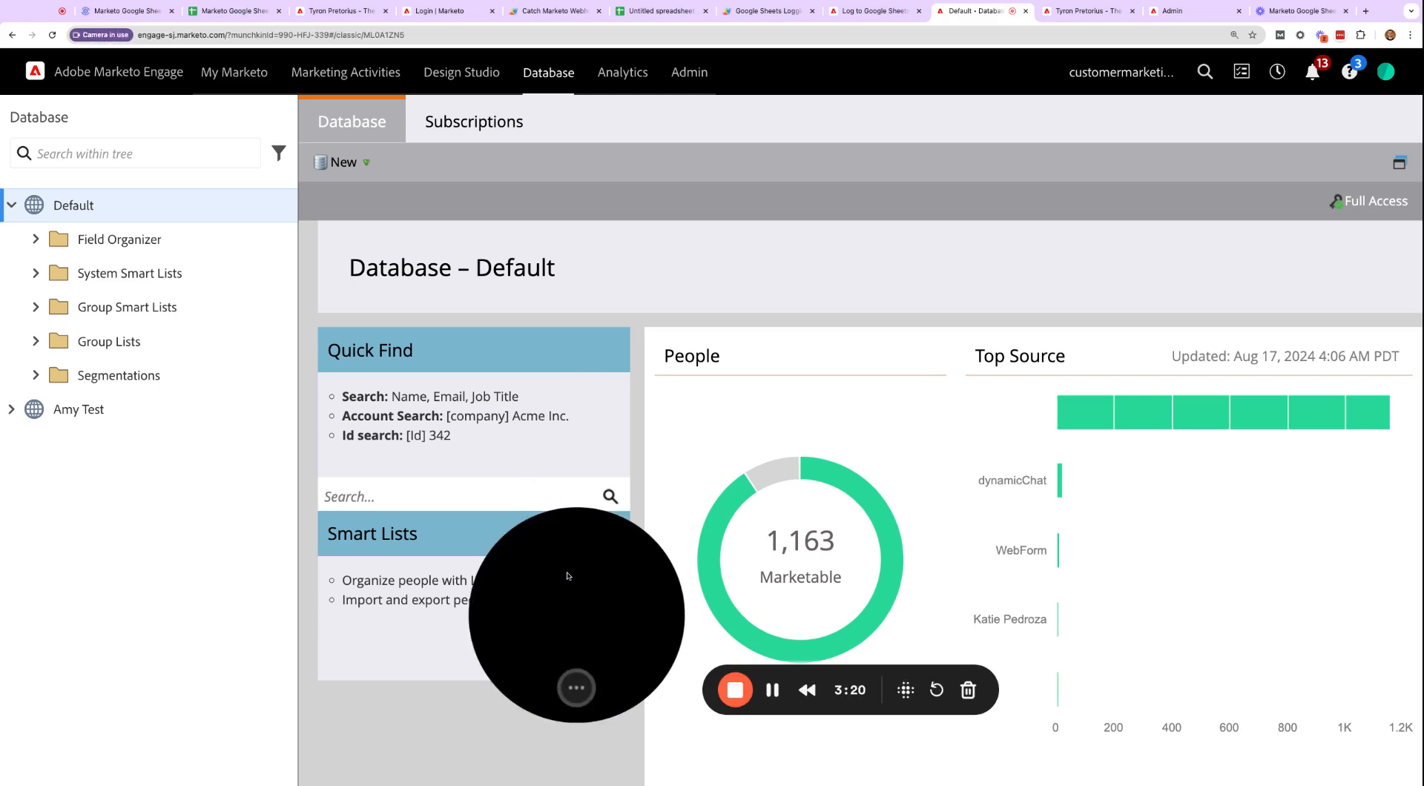
pyautogui.click(443, 495)
pyautogui.write('tyron')
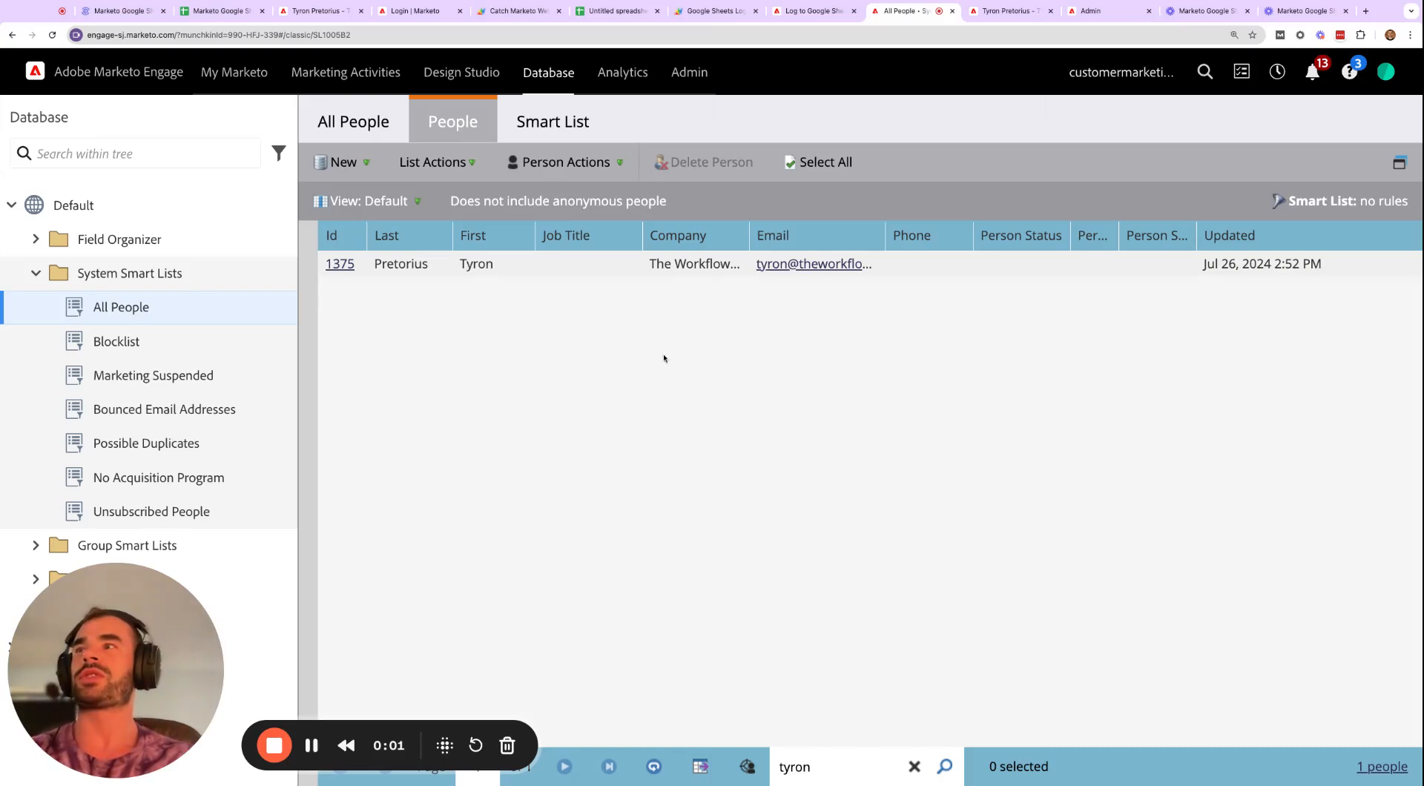
# Prepare a Request Campaign action for the found person with Log to Google Sheets as the requested campaign.
pyautogui.click(500, 269)
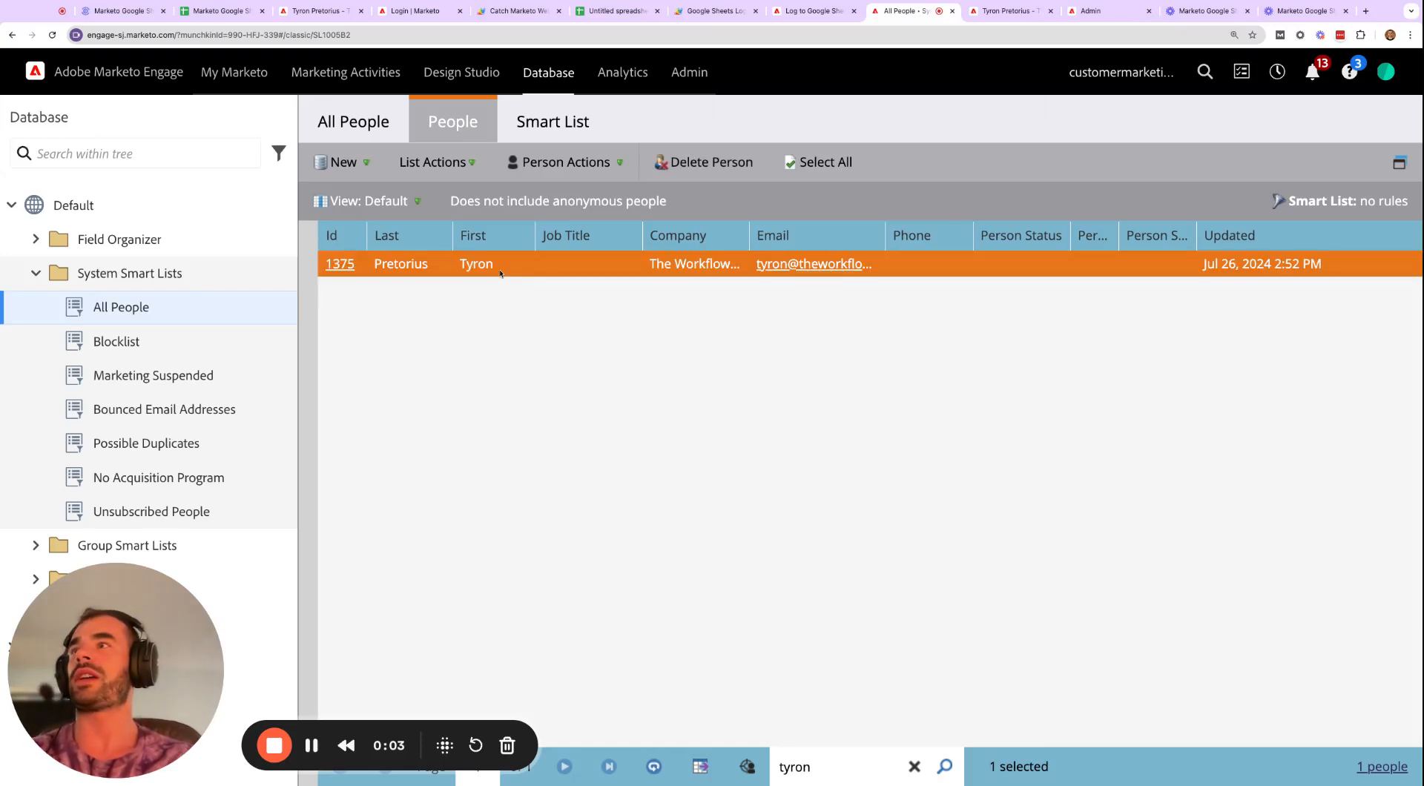
pyautogui.click(611, 175)
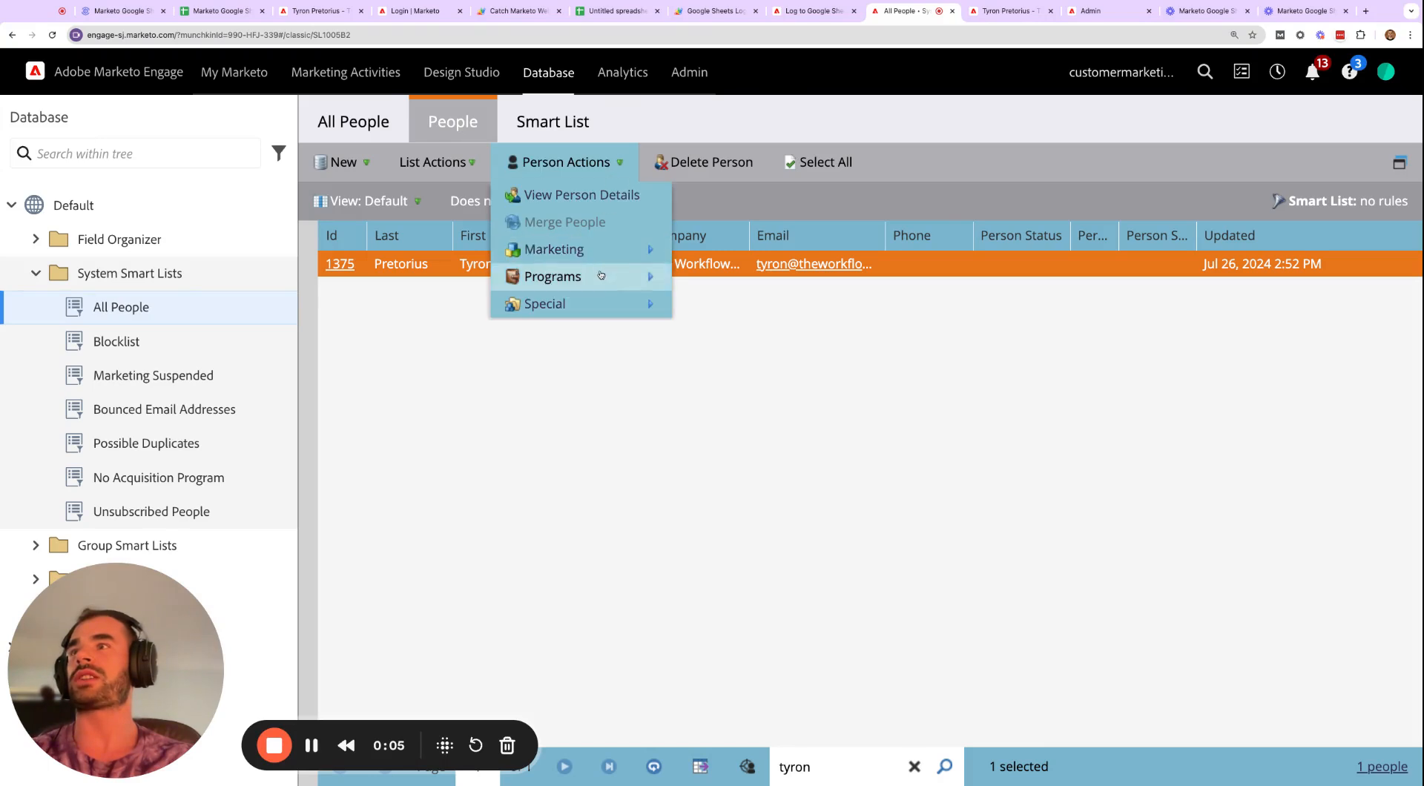
pyautogui.moveTo(602, 304)
pyautogui.click(730, 413)
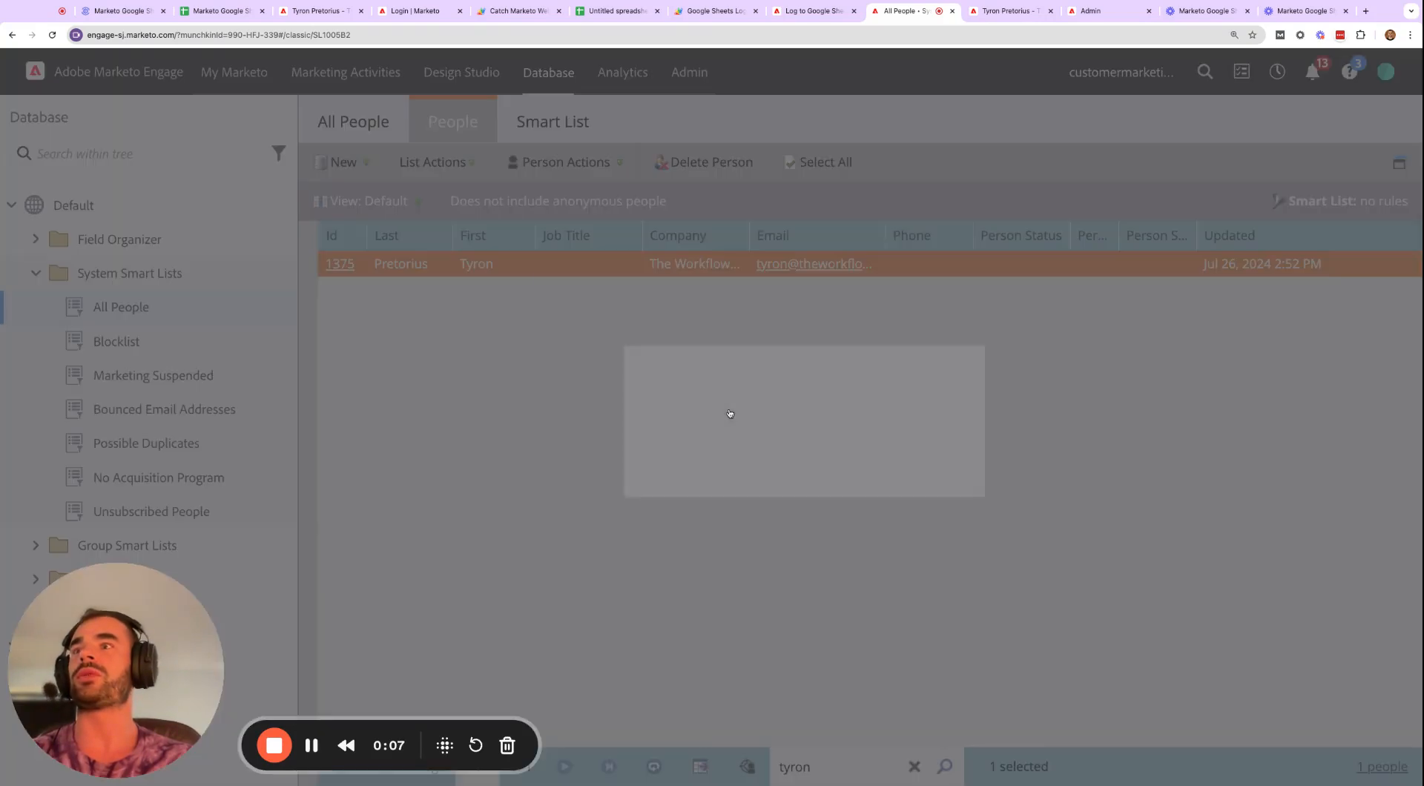
pyautogui.click(732, 451)
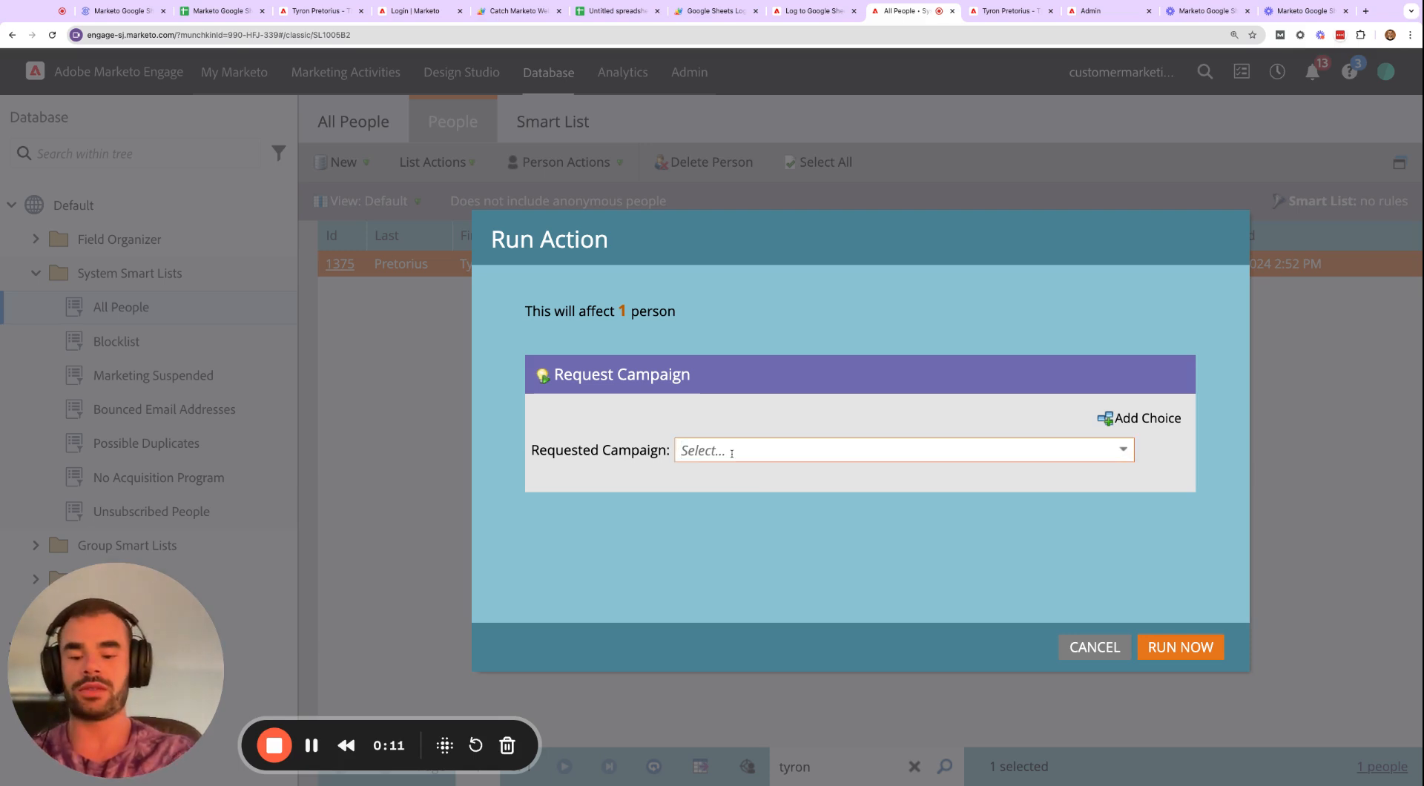
pyautogui.write('goo')
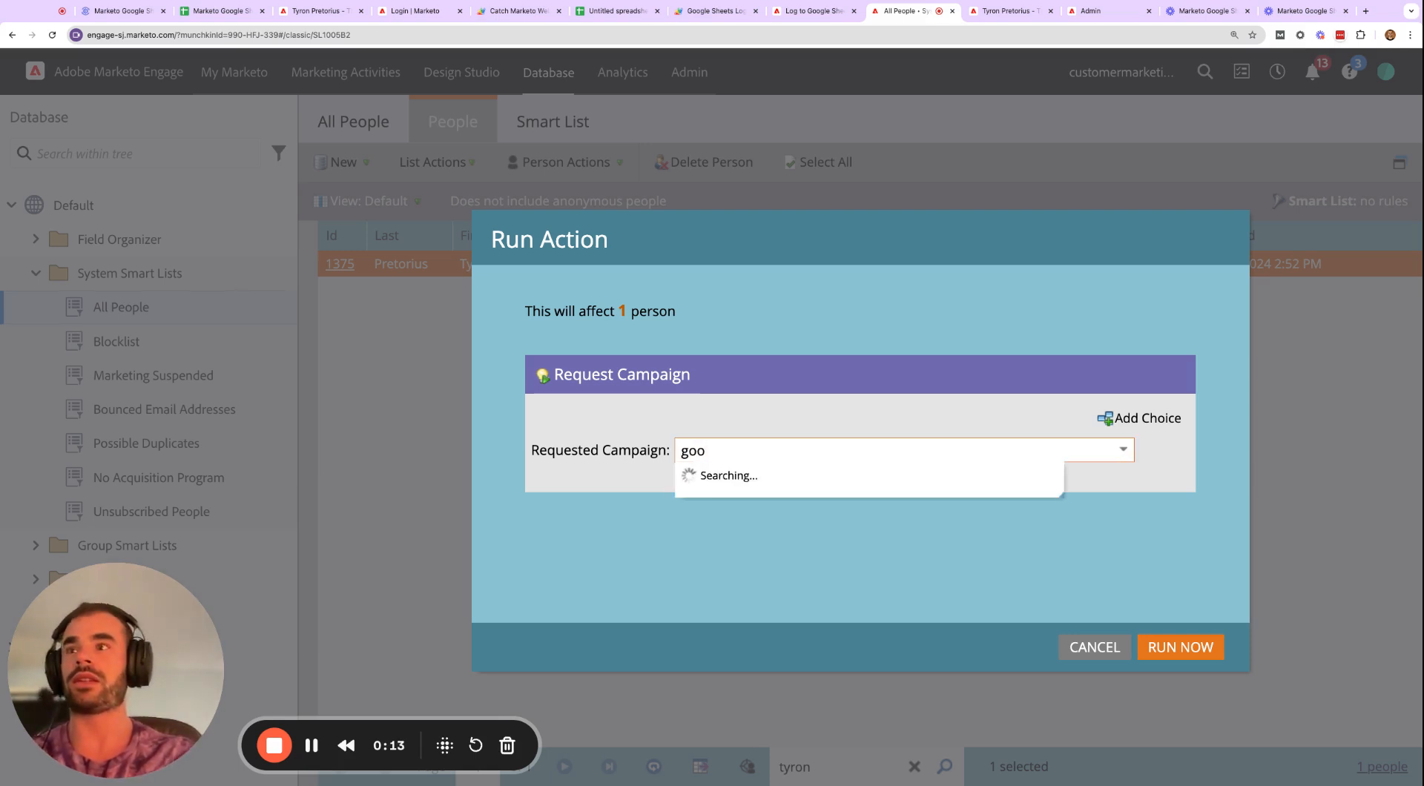
pyautogui.click(723, 482)
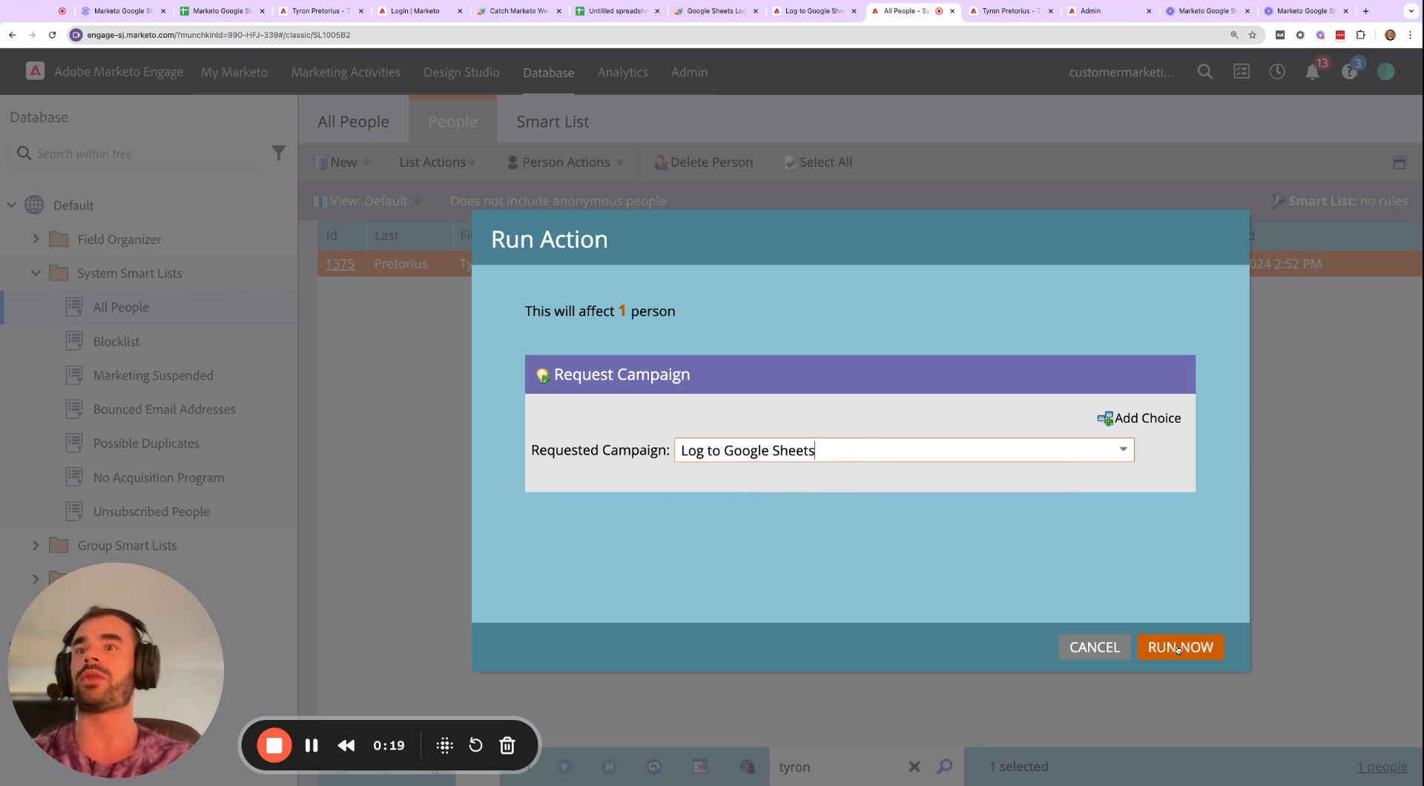
# Switch to the Marketo Google Sheets Integration spreadsheet and delete the logged data in rows 2 and 3, keeping the header row.
pyautogui.click(217, 10)
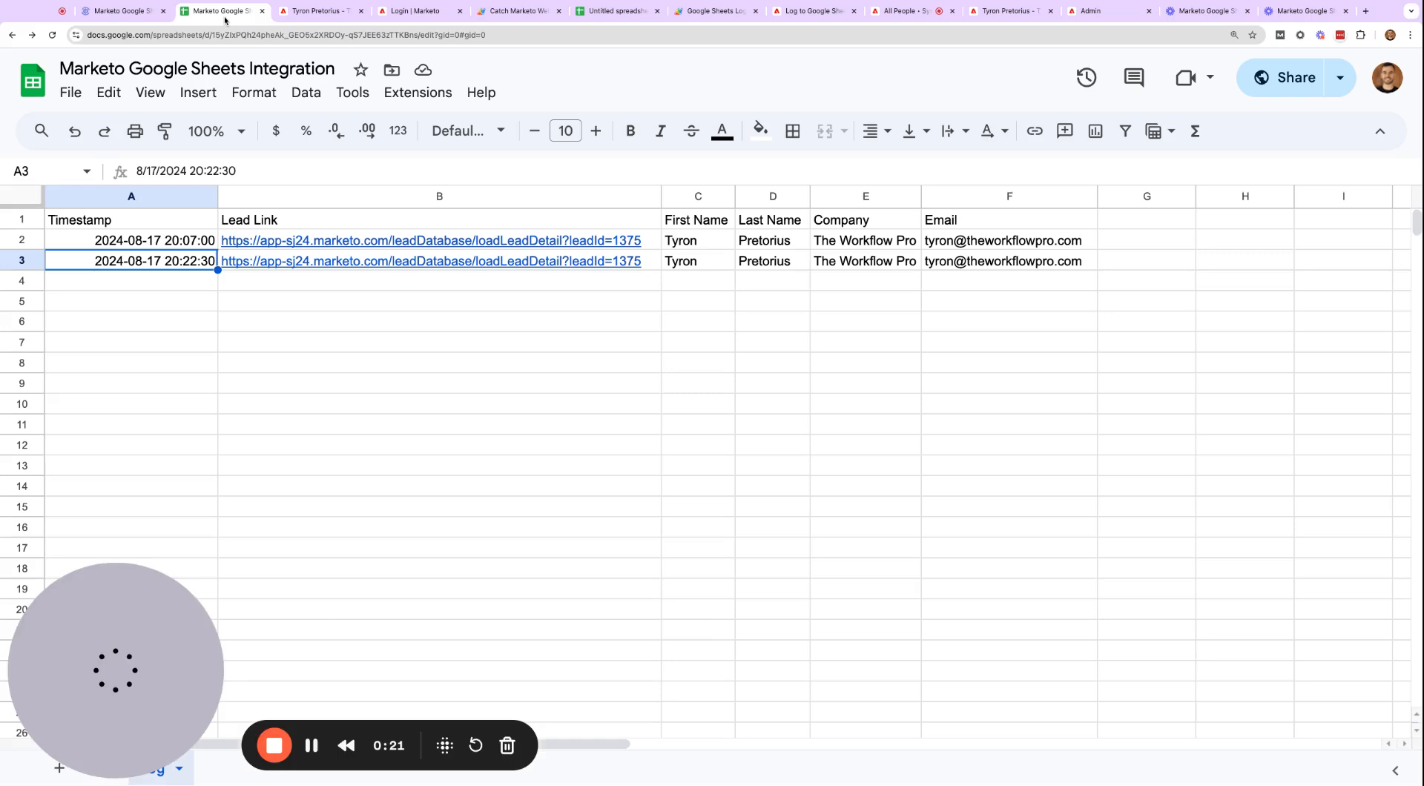
pyautogui.click(22, 261)
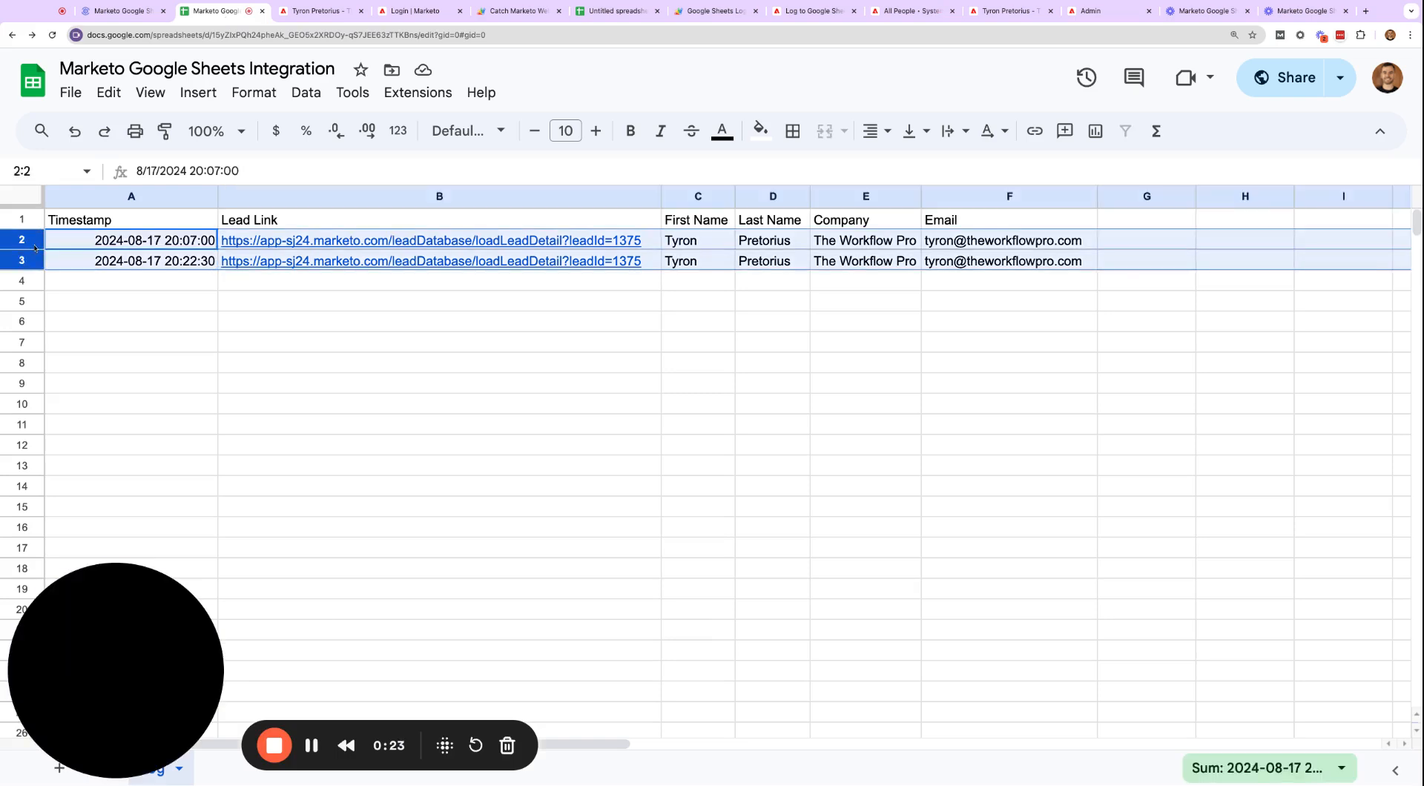
pyautogui.rightClick(26, 260)
pyautogui.keyDown('super'); pyautogui.click(26, 244); pyautogui.keyUp('super')
pyautogui.rightClick(31, 263)
pyautogui.keyDown('super'); pyautogui.click(28, 244); pyautogui.keyUp('super')
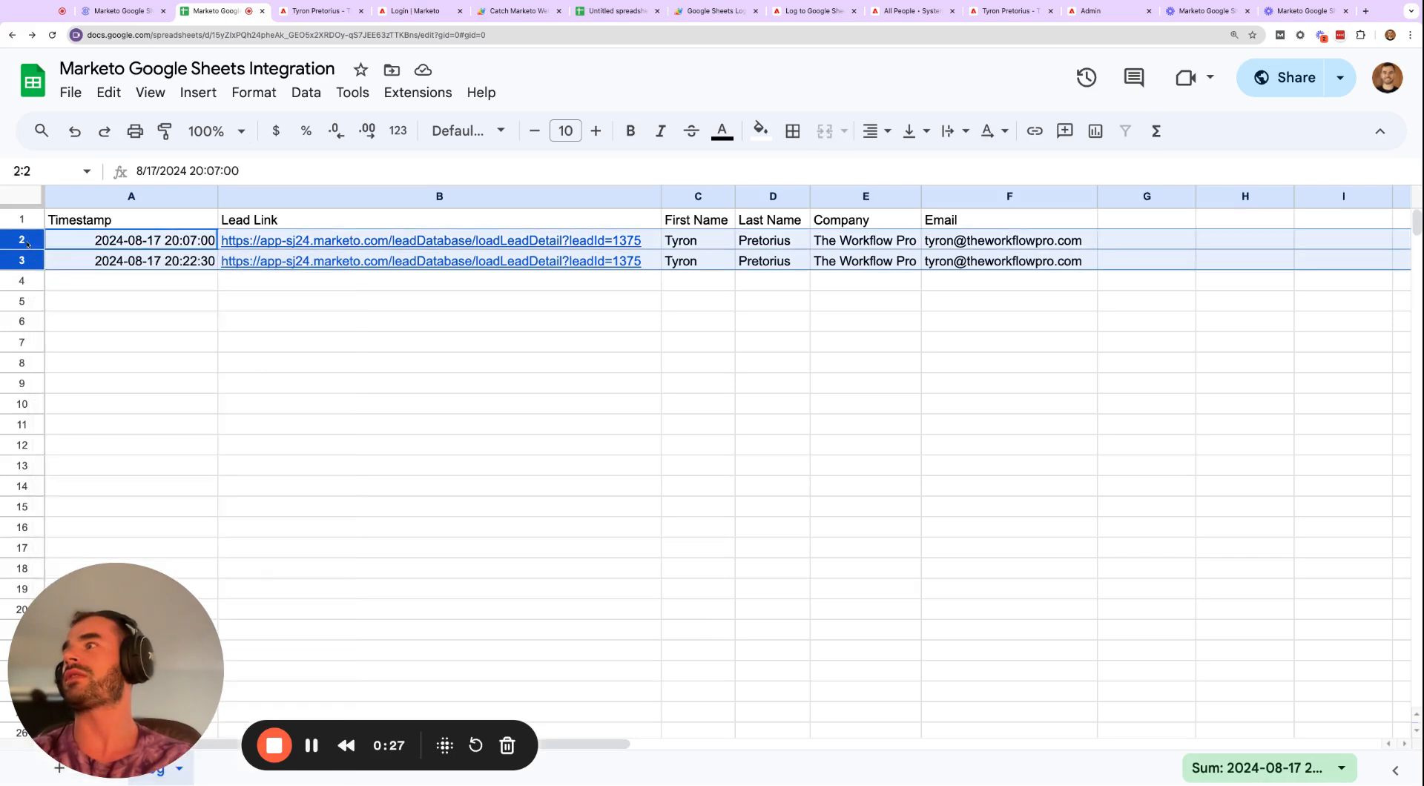
pyautogui.rightClick(15, 259)
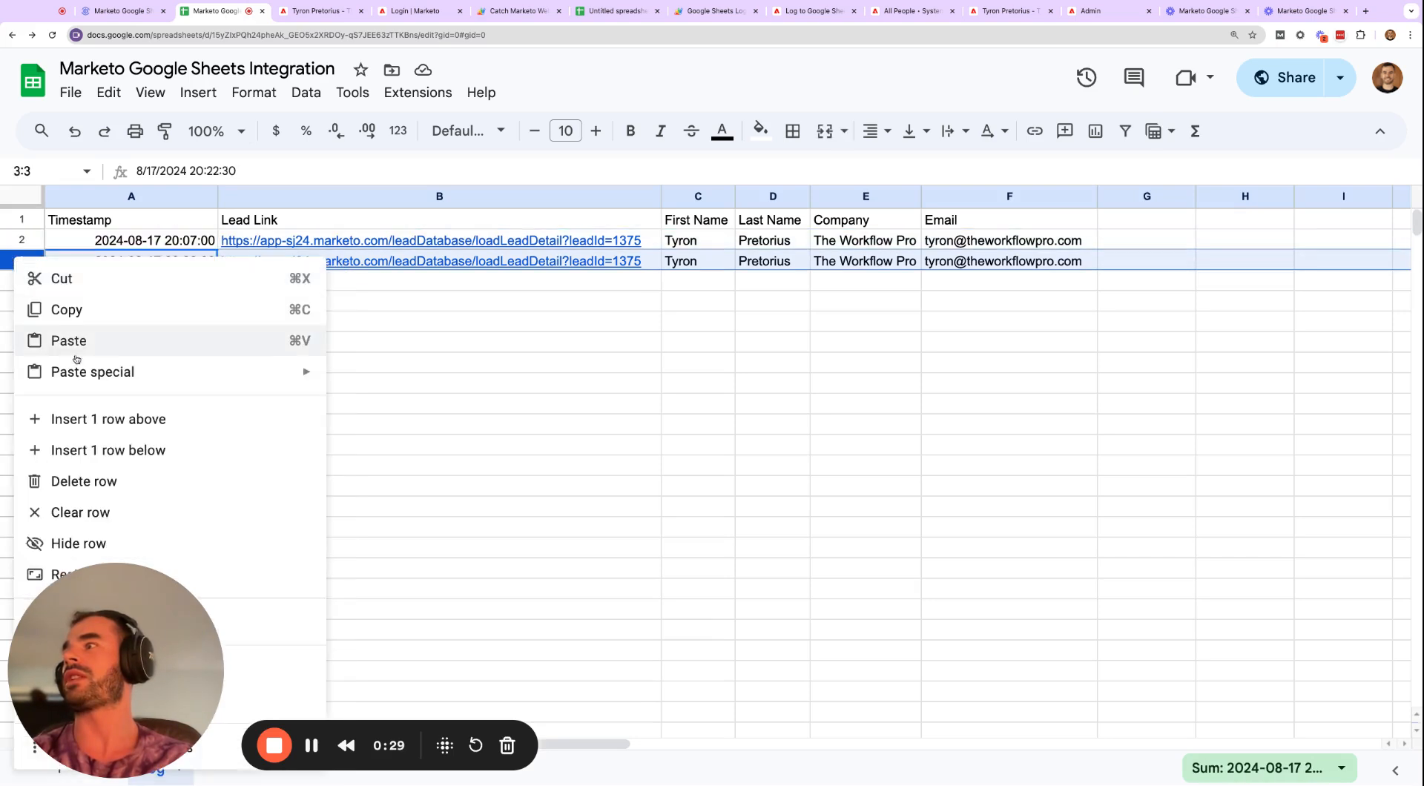
pyautogui.click(45, 481)
pyautogui.click(25, 237)
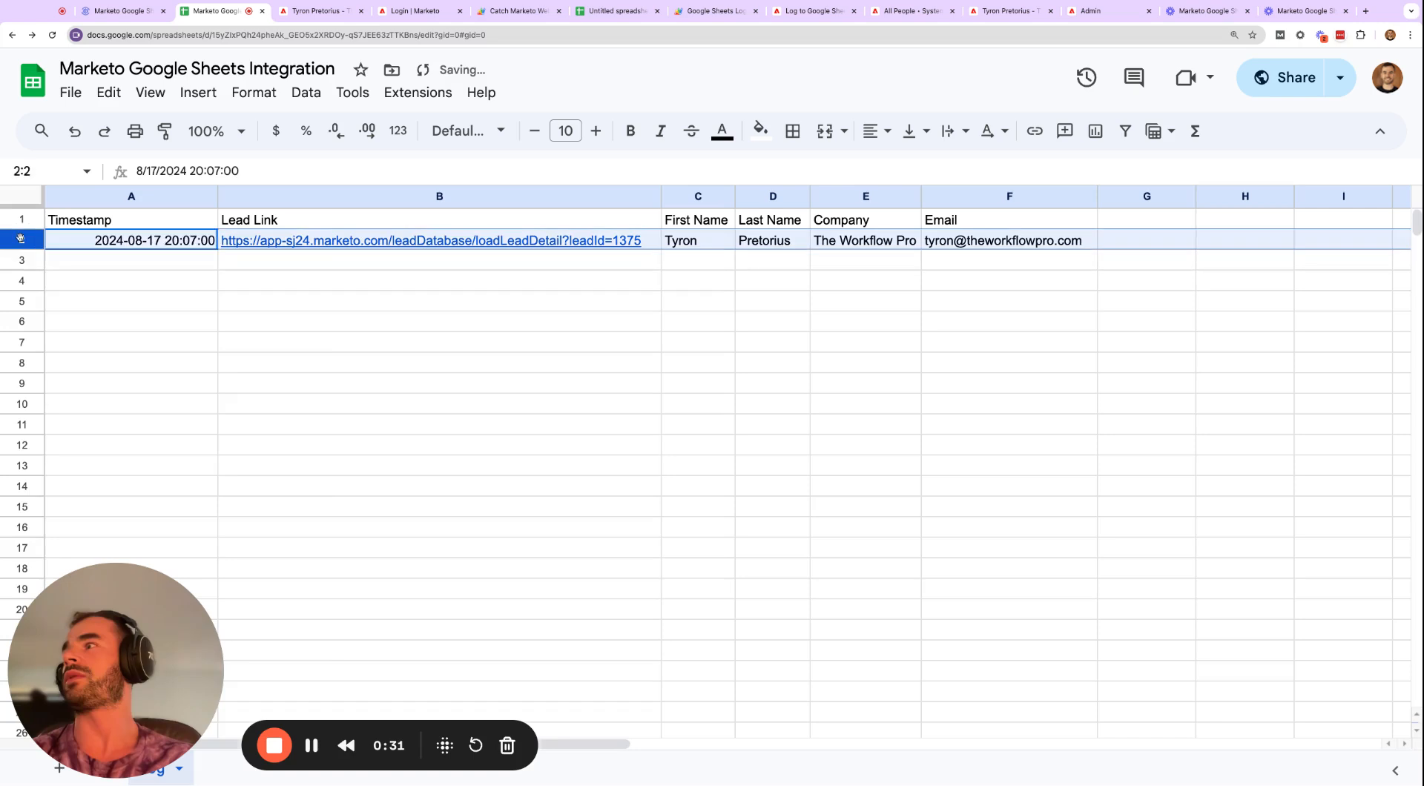
pyautogui.rightClick(22, 237)
pyautogui.click(75, 461)
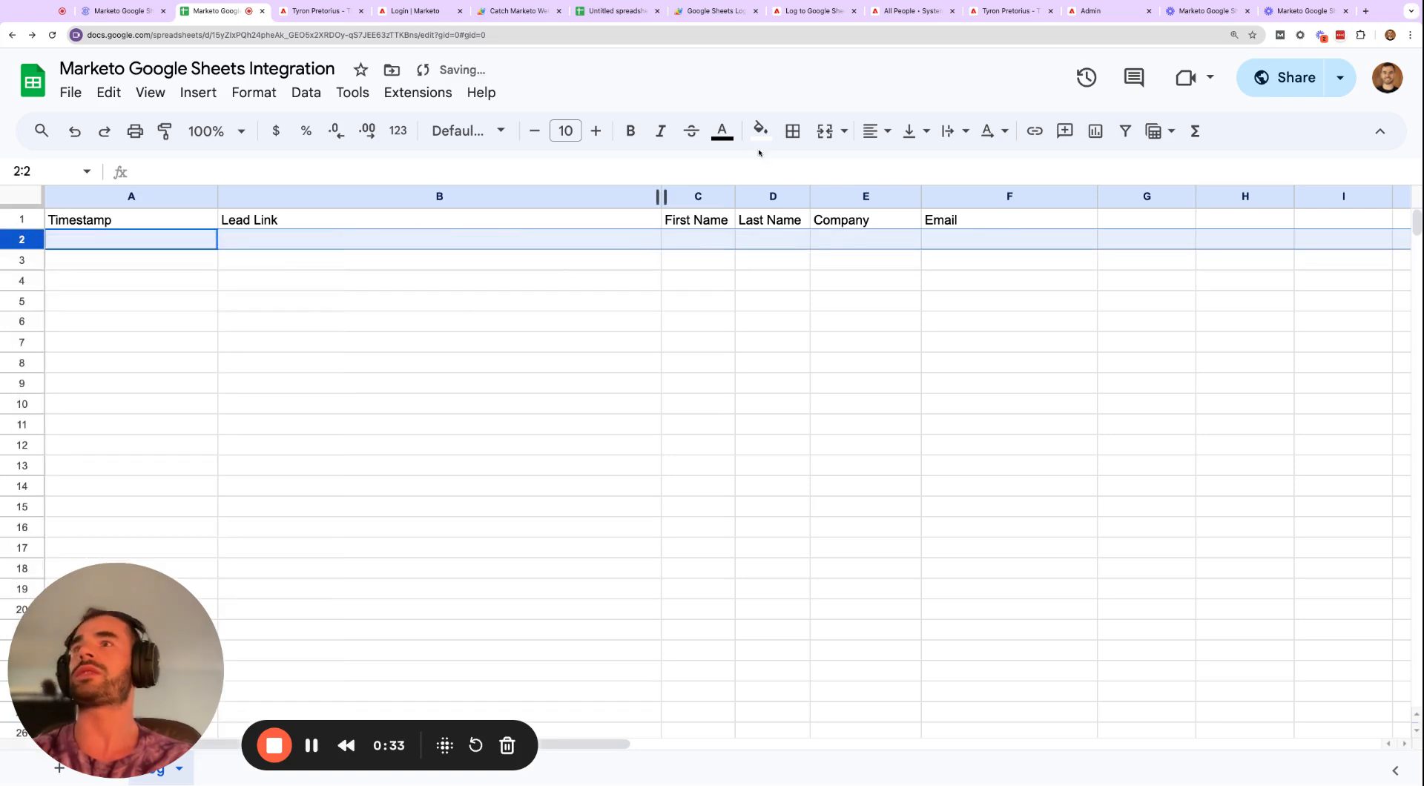
# Return to the All People list in Marketo, run the prepared campaign request, and open the person's activity log.
pyautogui.click(913, 13)
pyautogui.click(1180, 648)
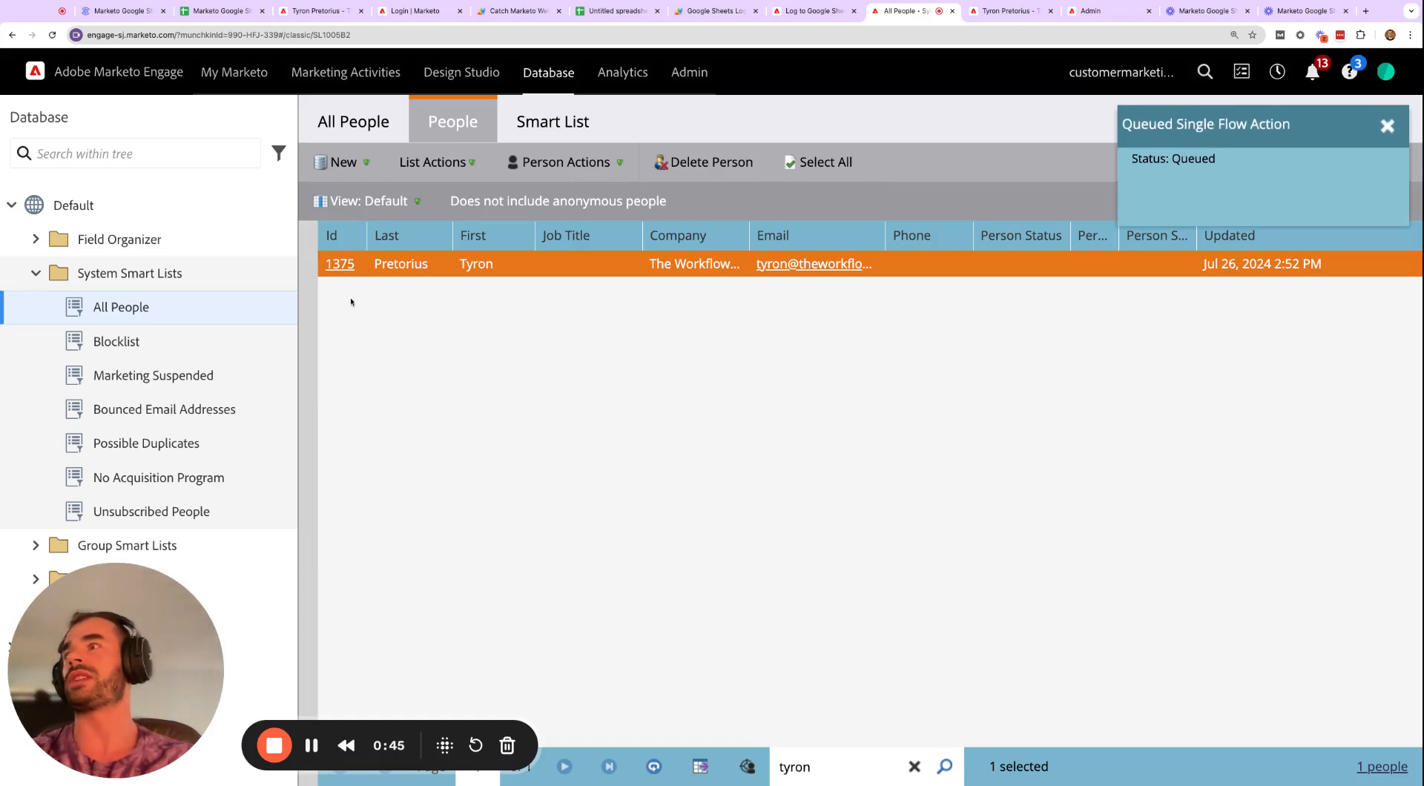
pyautogui.click(341, 264)
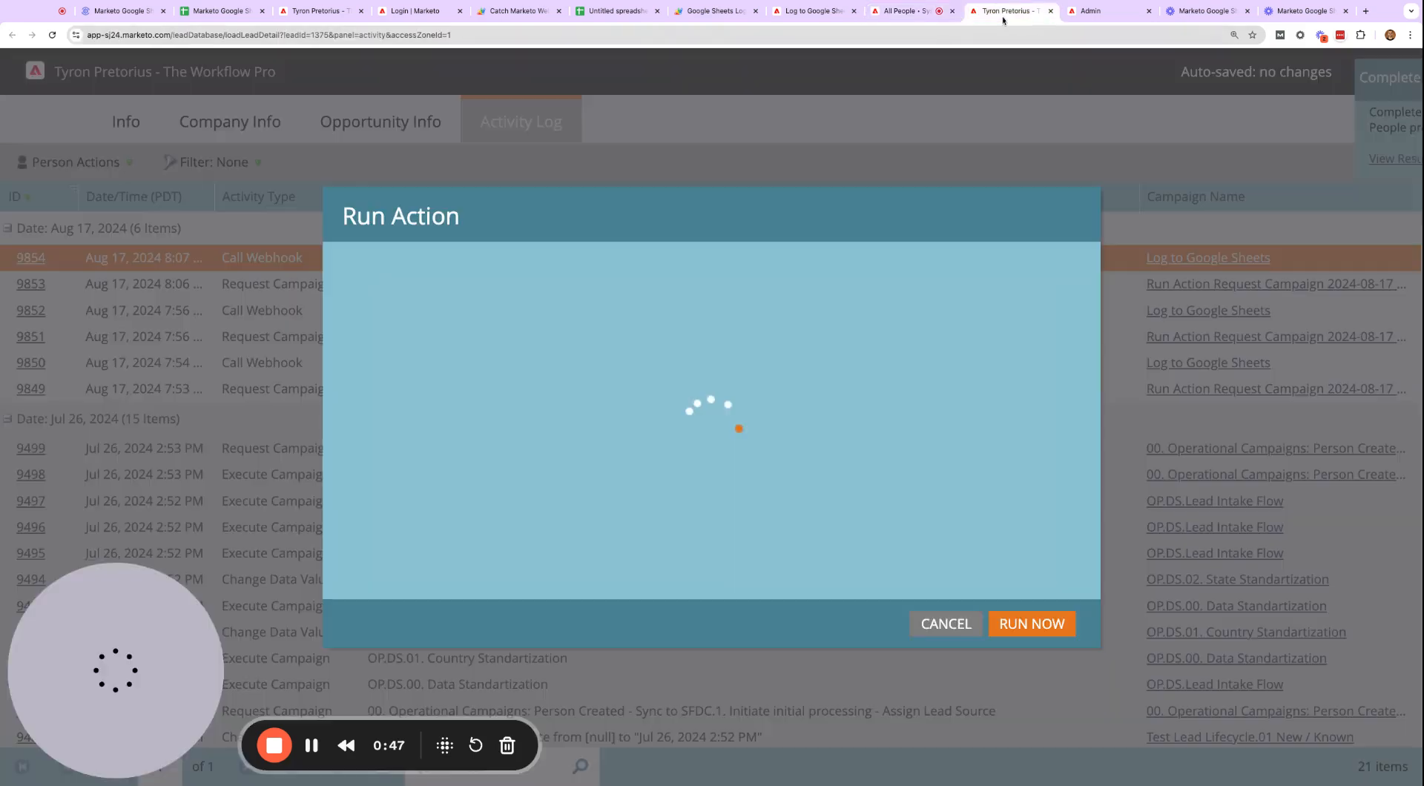
pyautogui.click(946, 623)
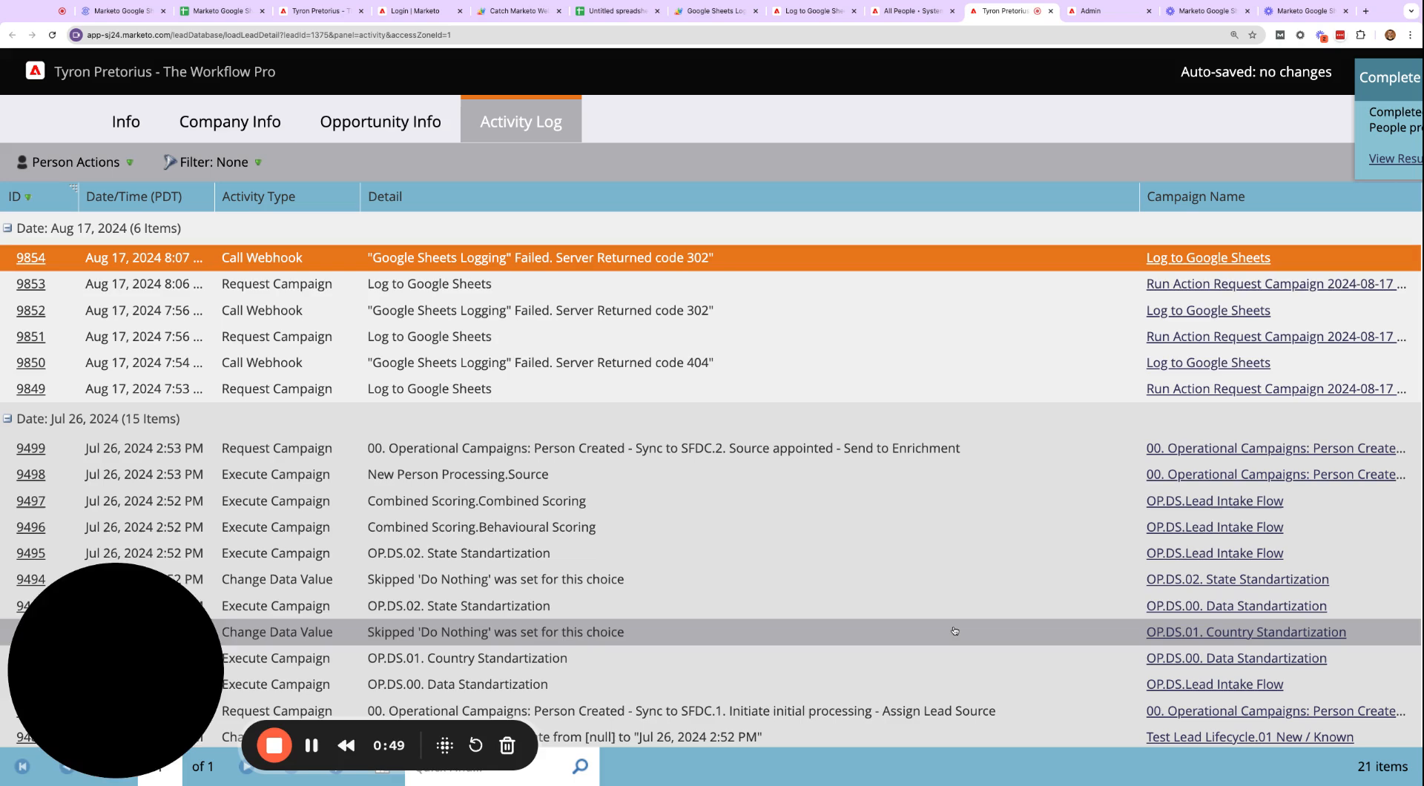
pyautogui.click(126, 161)
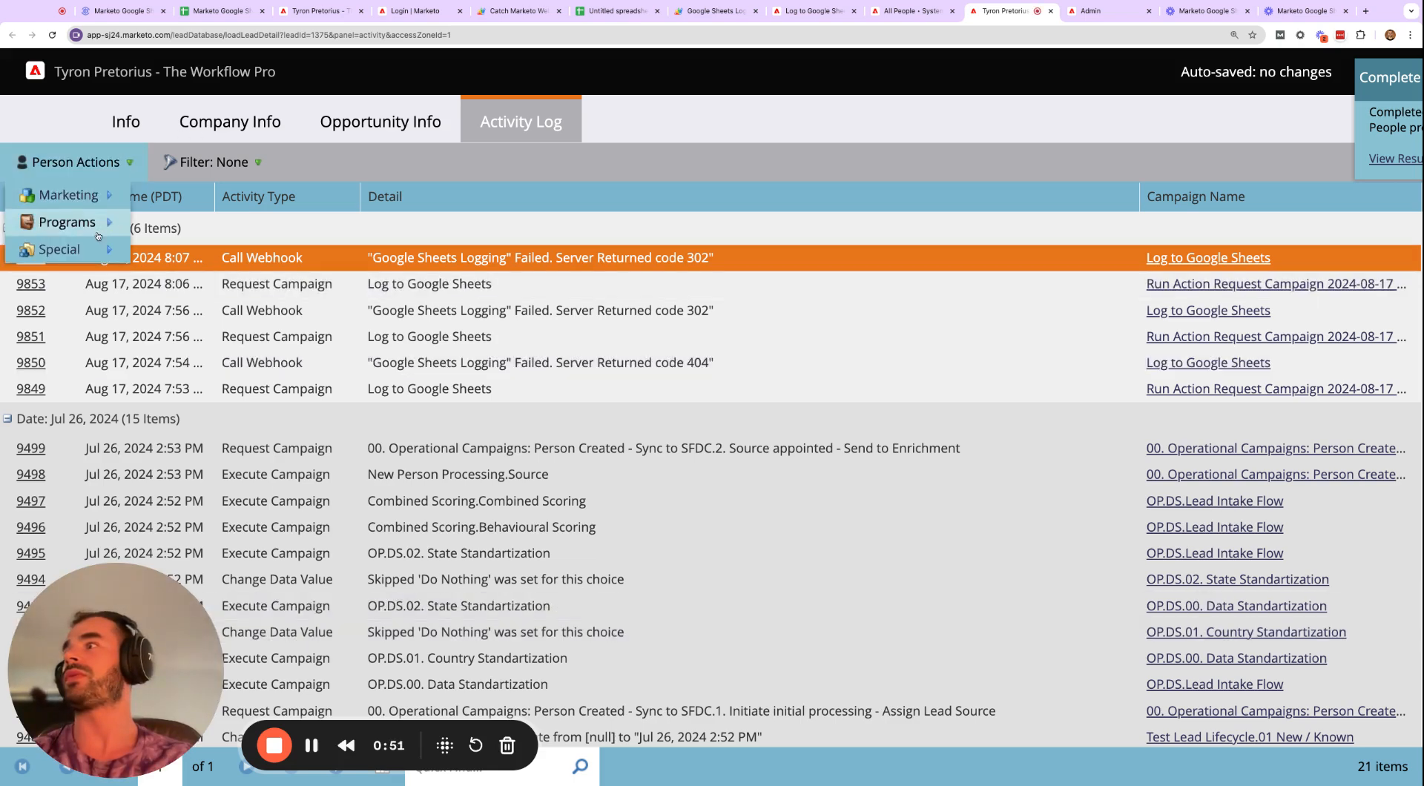
pyautogui.moveTo(95, 257)
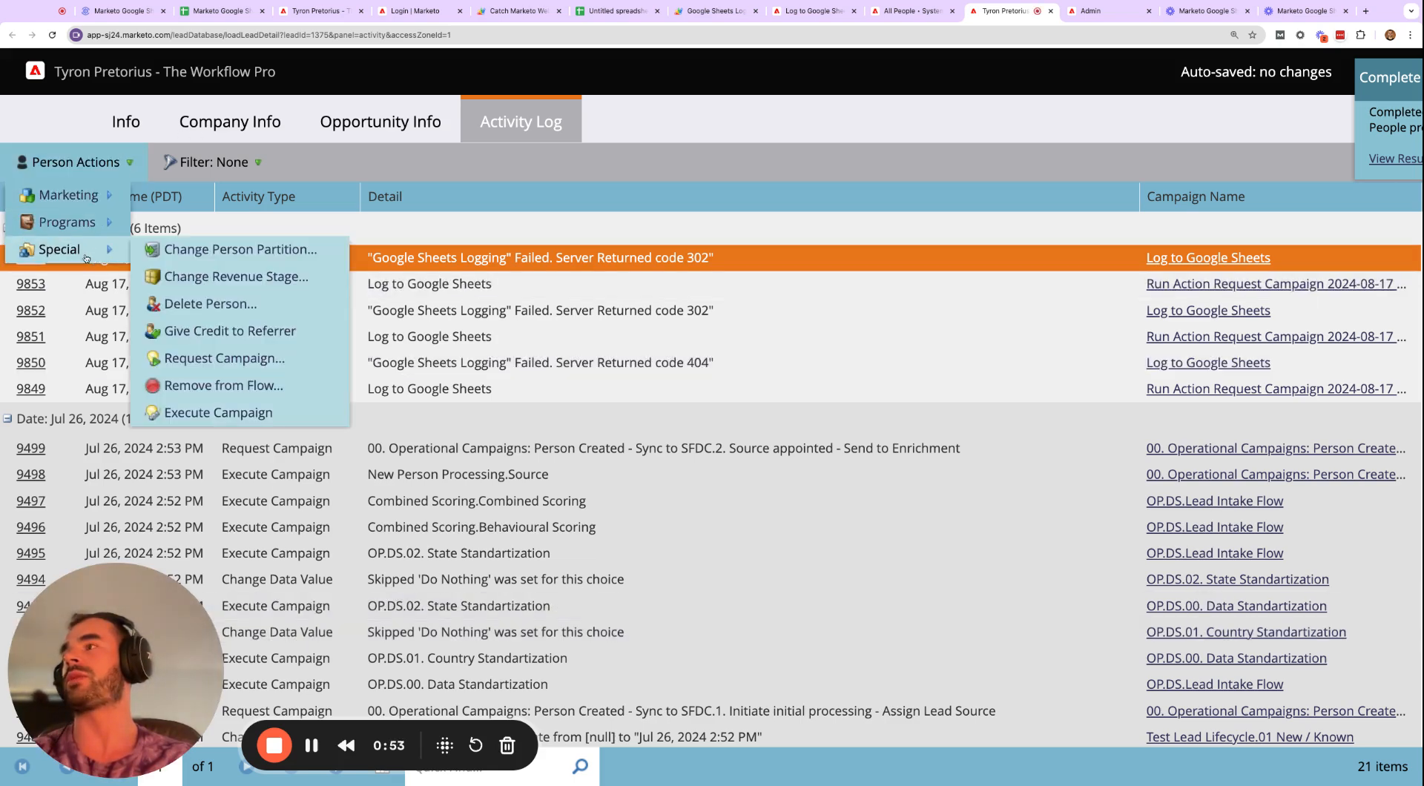
pyautogui.click(196, 358)
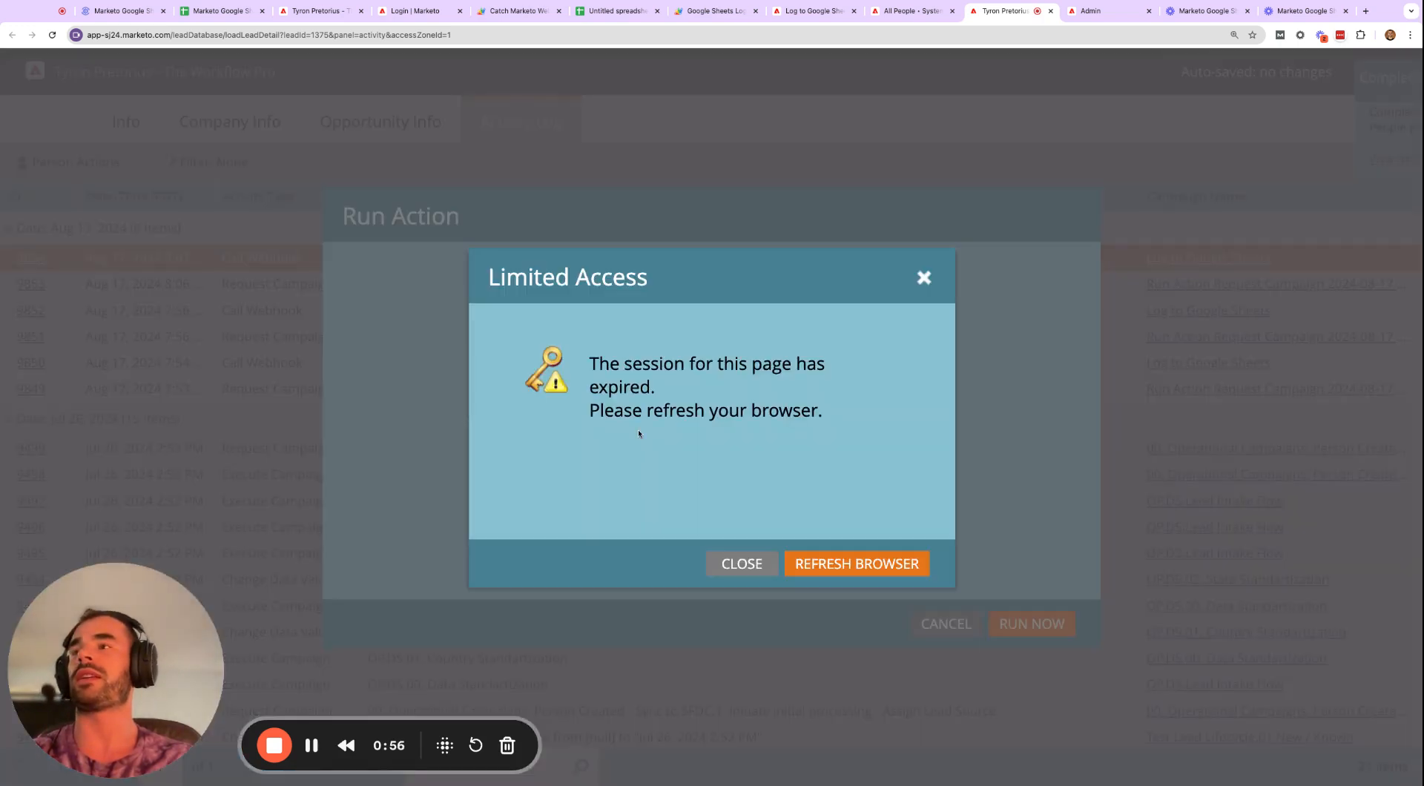
pyautogui.click(742, 563)
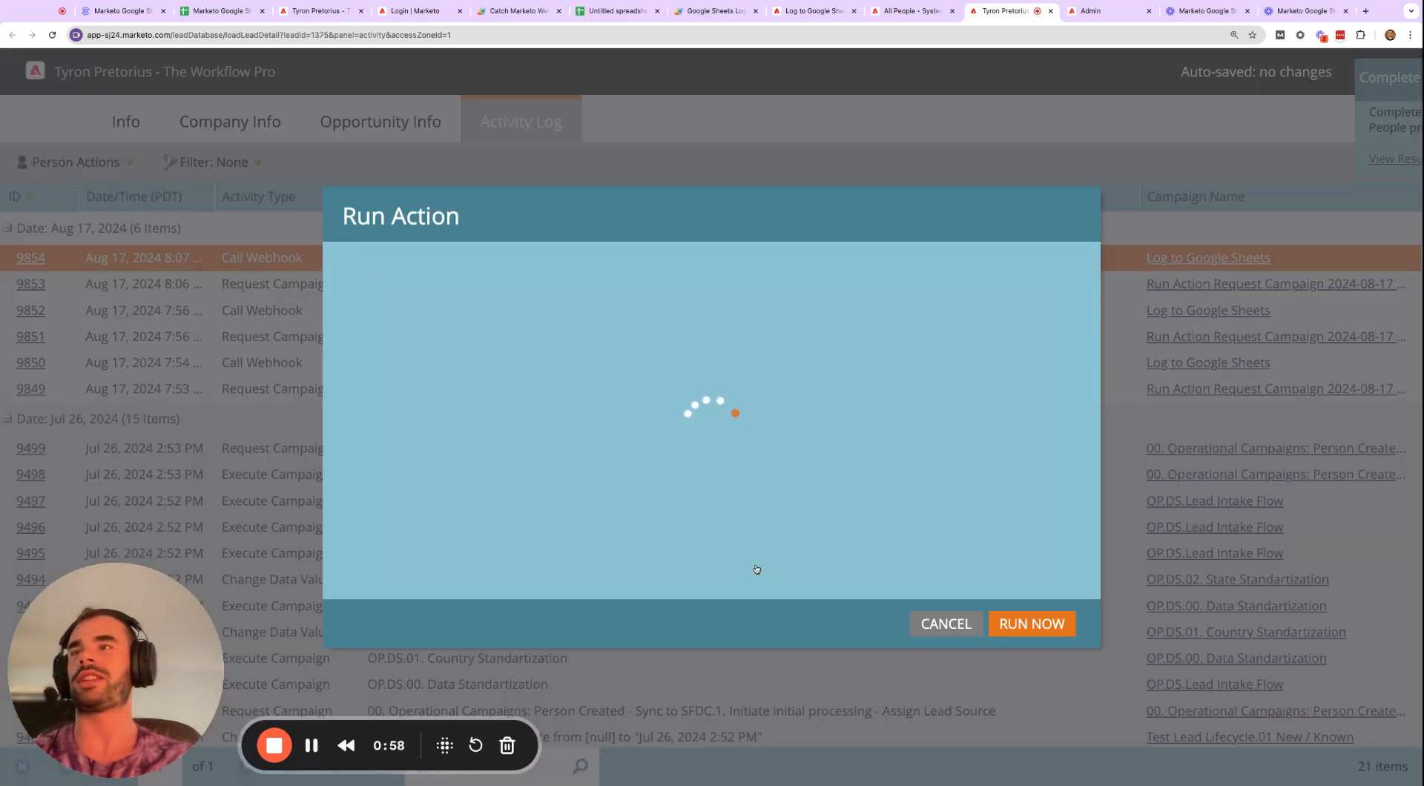
pyautogui.click(926, 621)
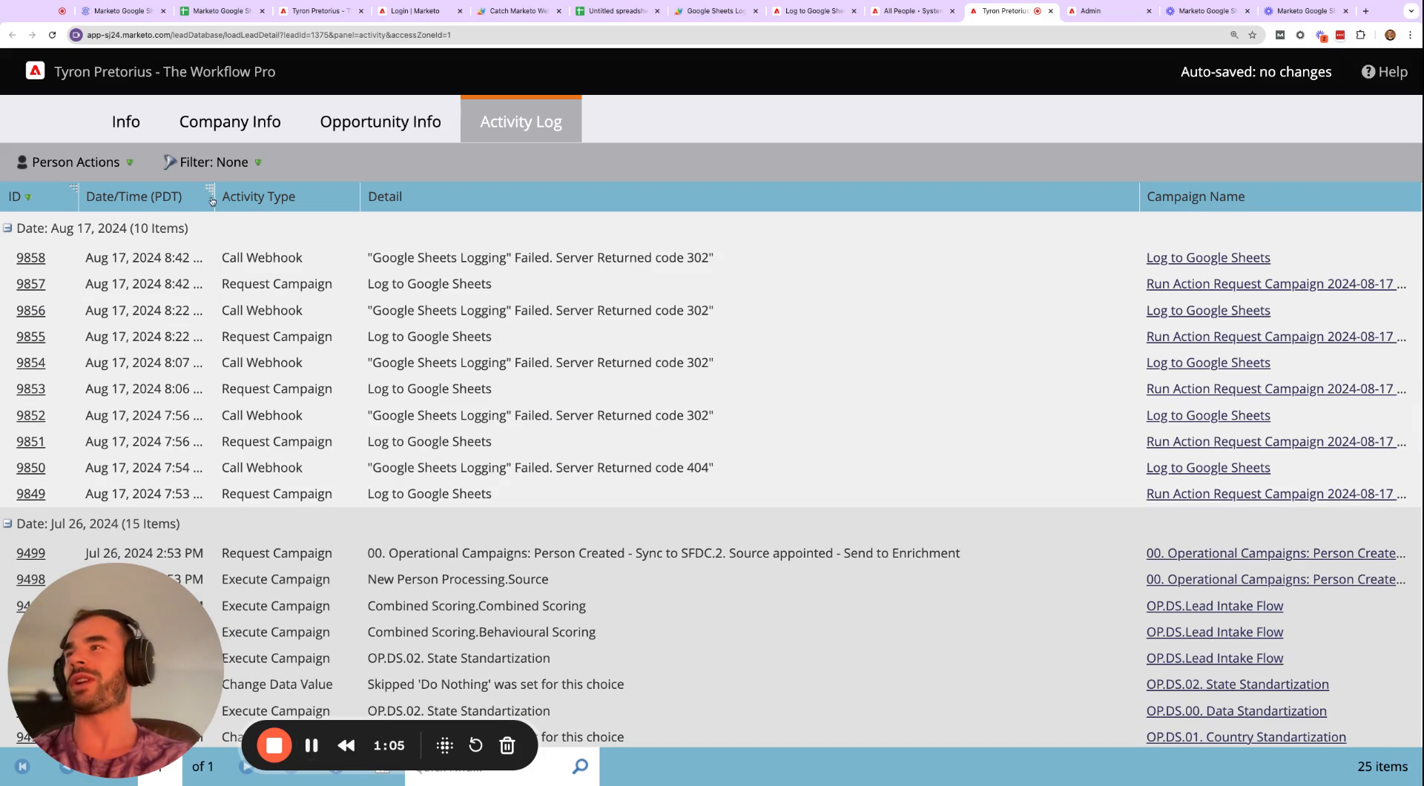
# From the person's activity log, prepare another Request Campaign action with Log to Google Sheets as the requested campaign.
pyautogui.click(129, 163)
pyautogui.moveTo(103, 247)
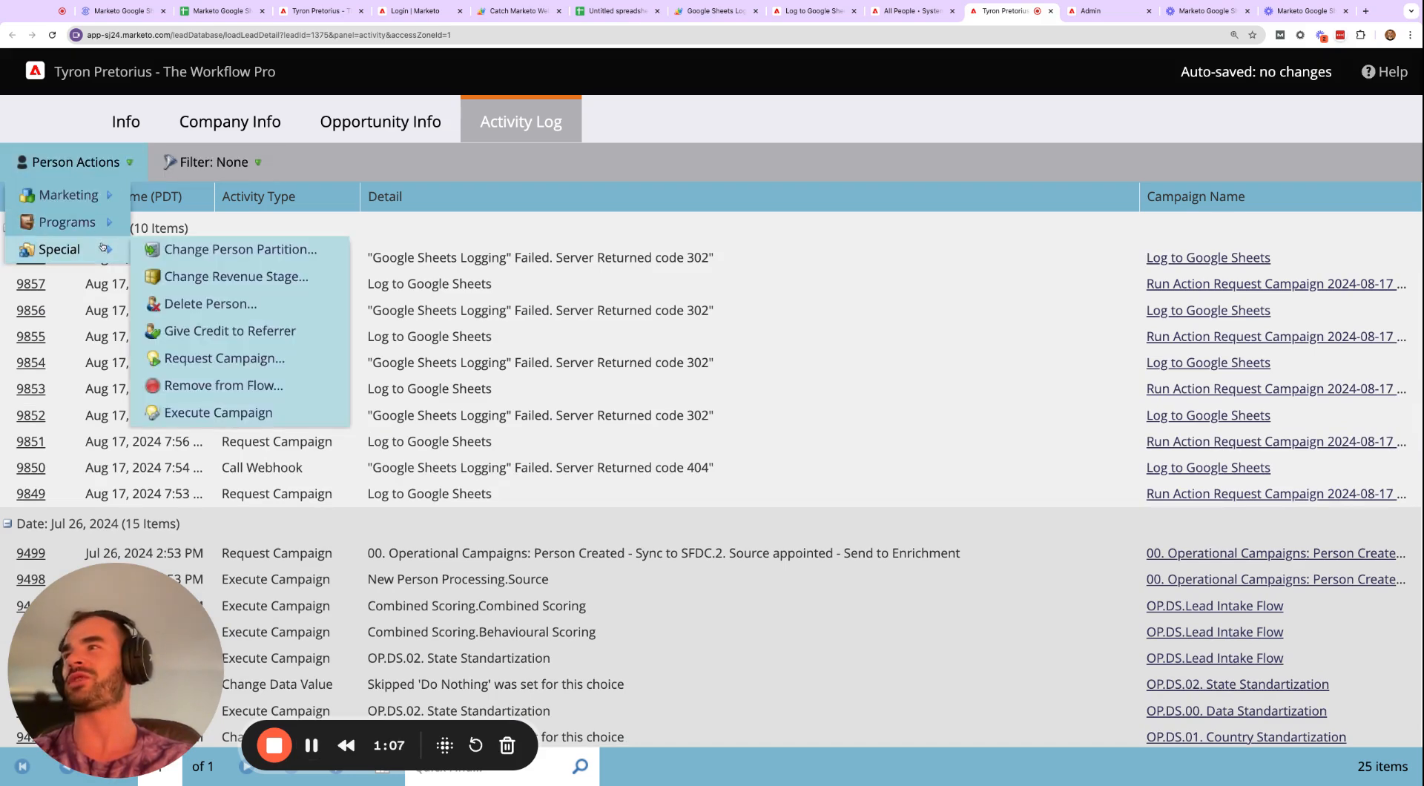
pyautogui.click(245, 358)
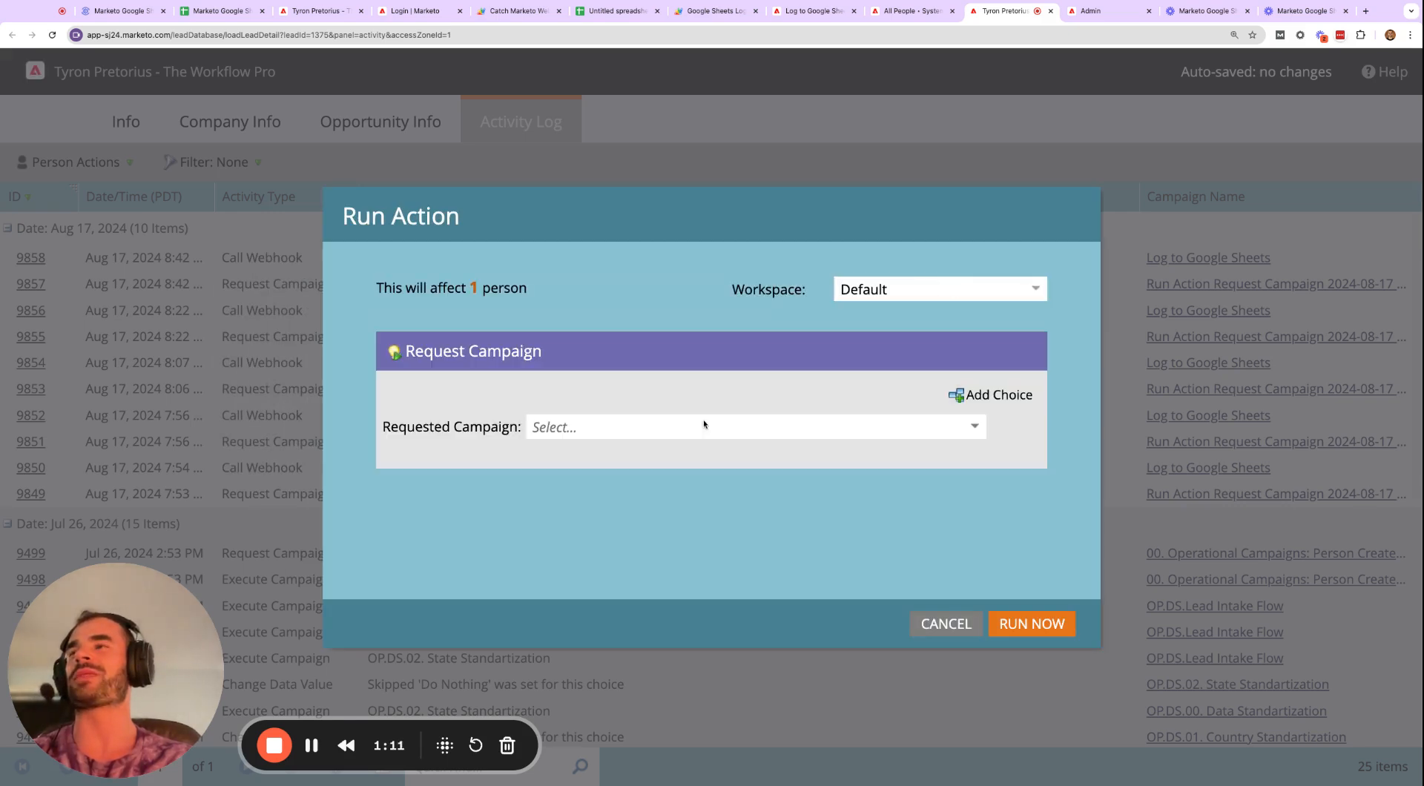
pyautogui.write('google')
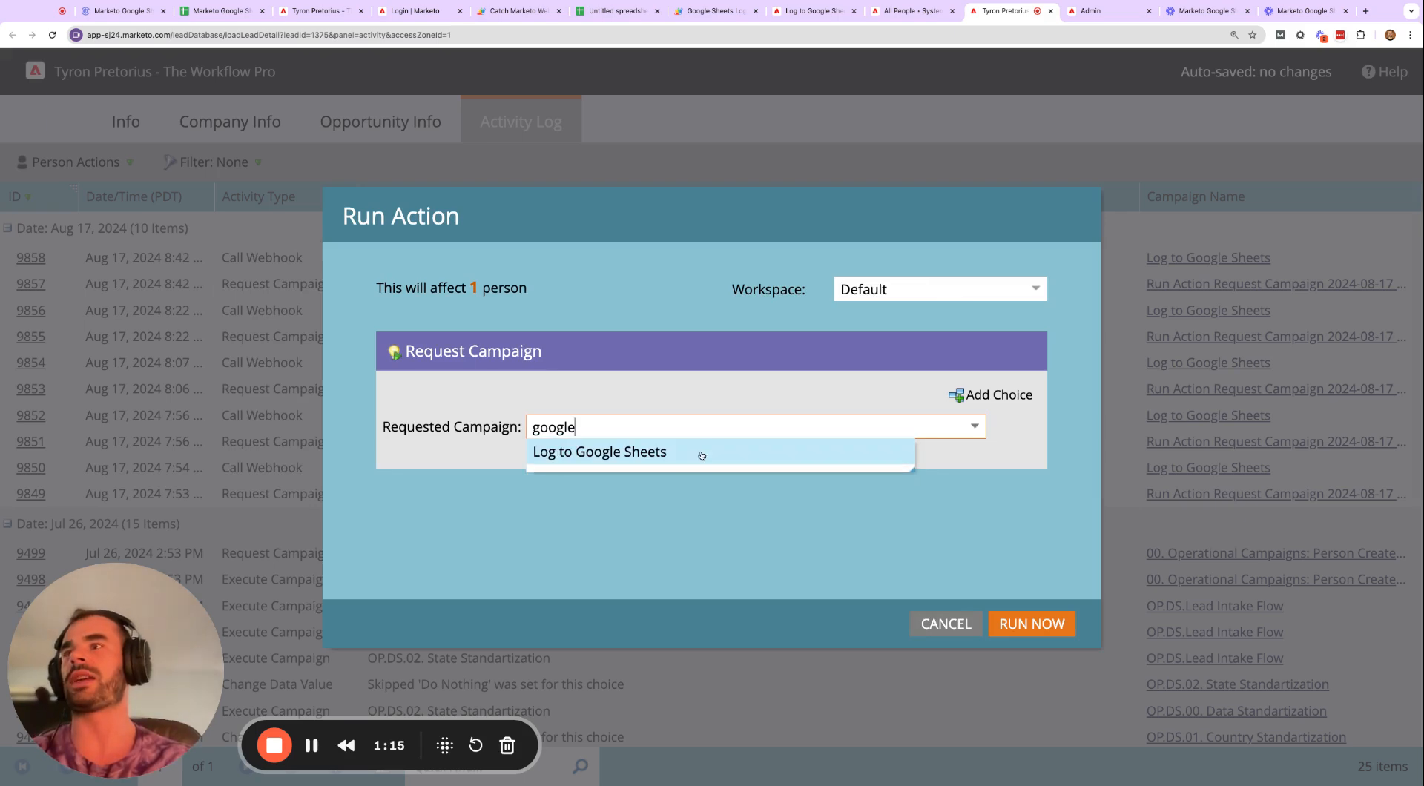
pyautogui.click(701, 453)
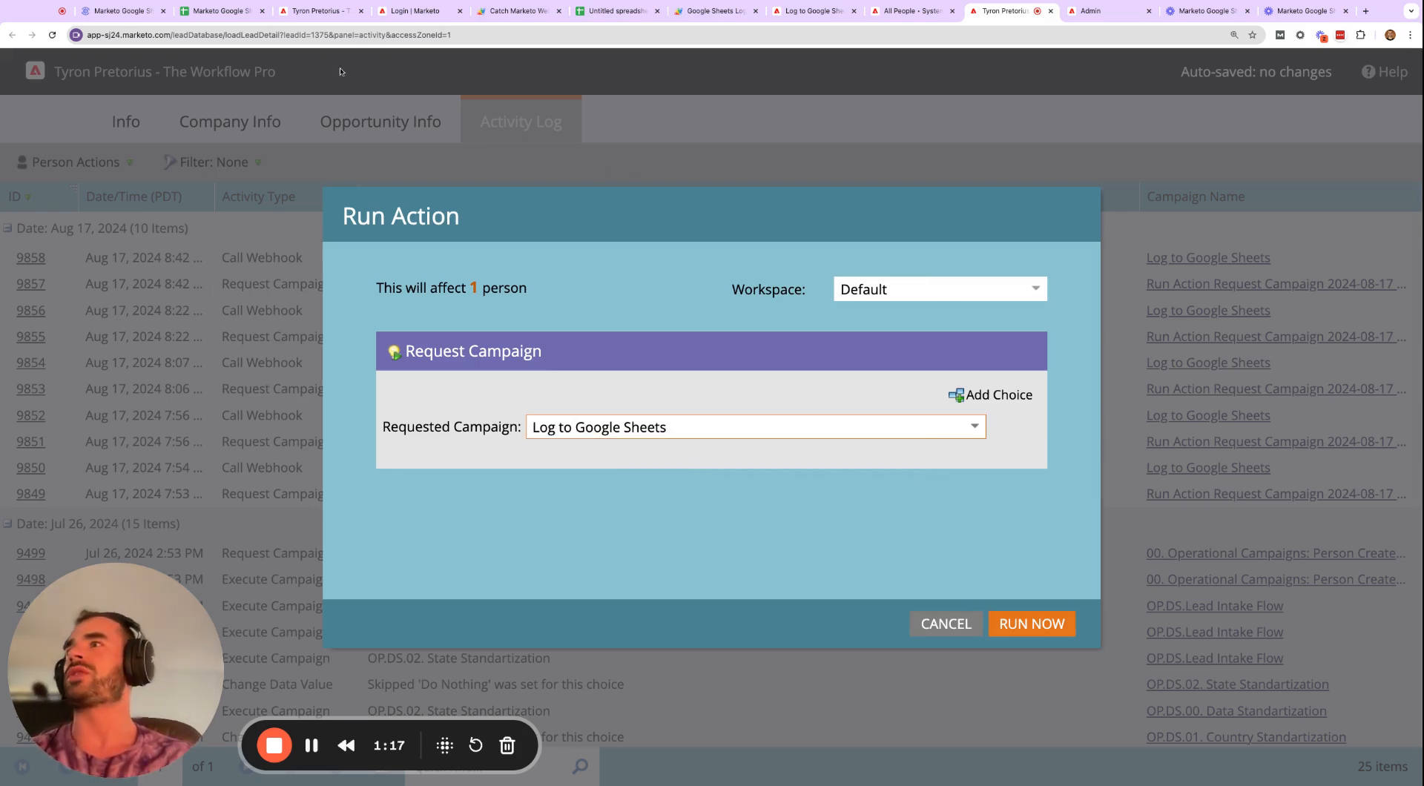
# Switch to the integration spreadsheet and check the timestamp of the entry logged in row 2.
pyautogui.click(223, 10)
pyautogui.click(221, 278)
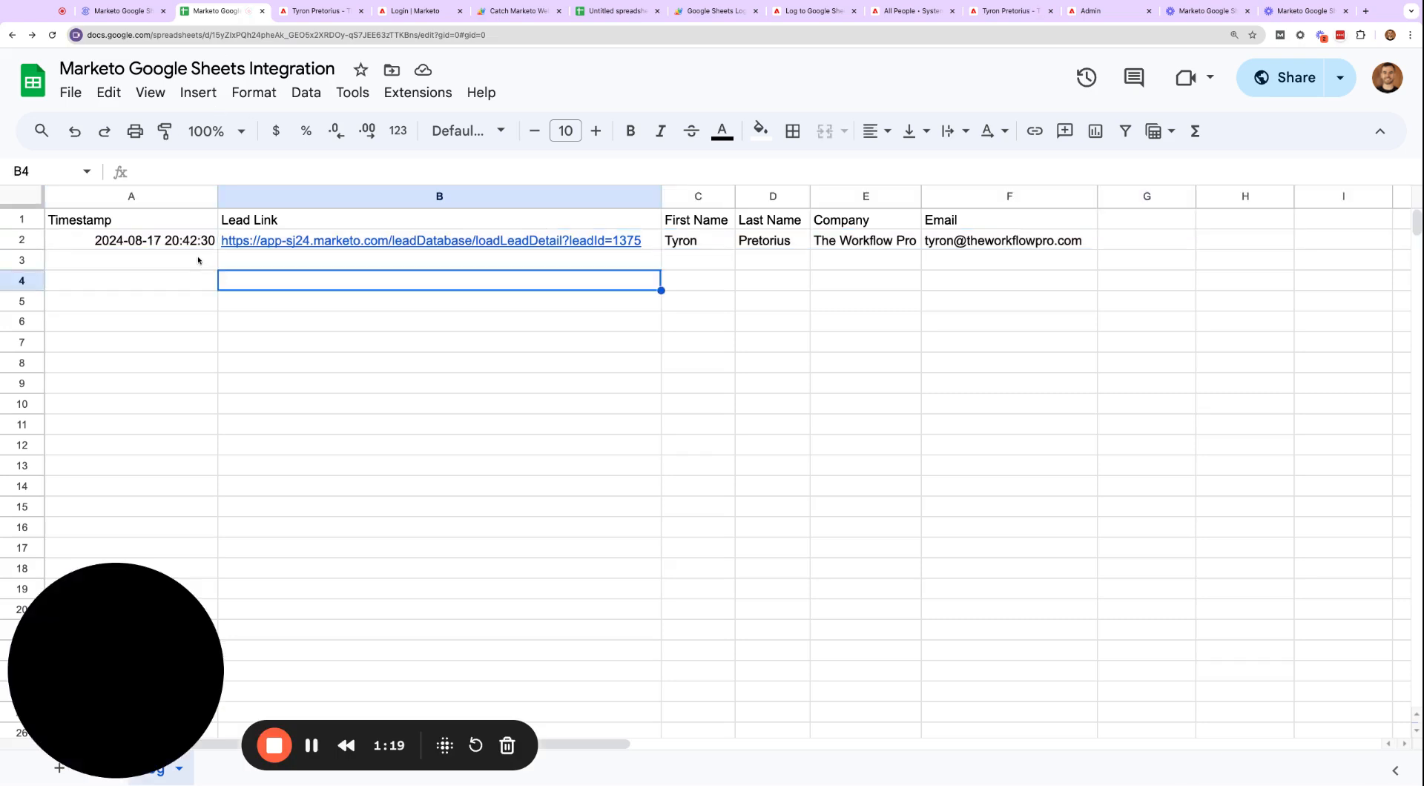
pyautogui.click(180, 244)
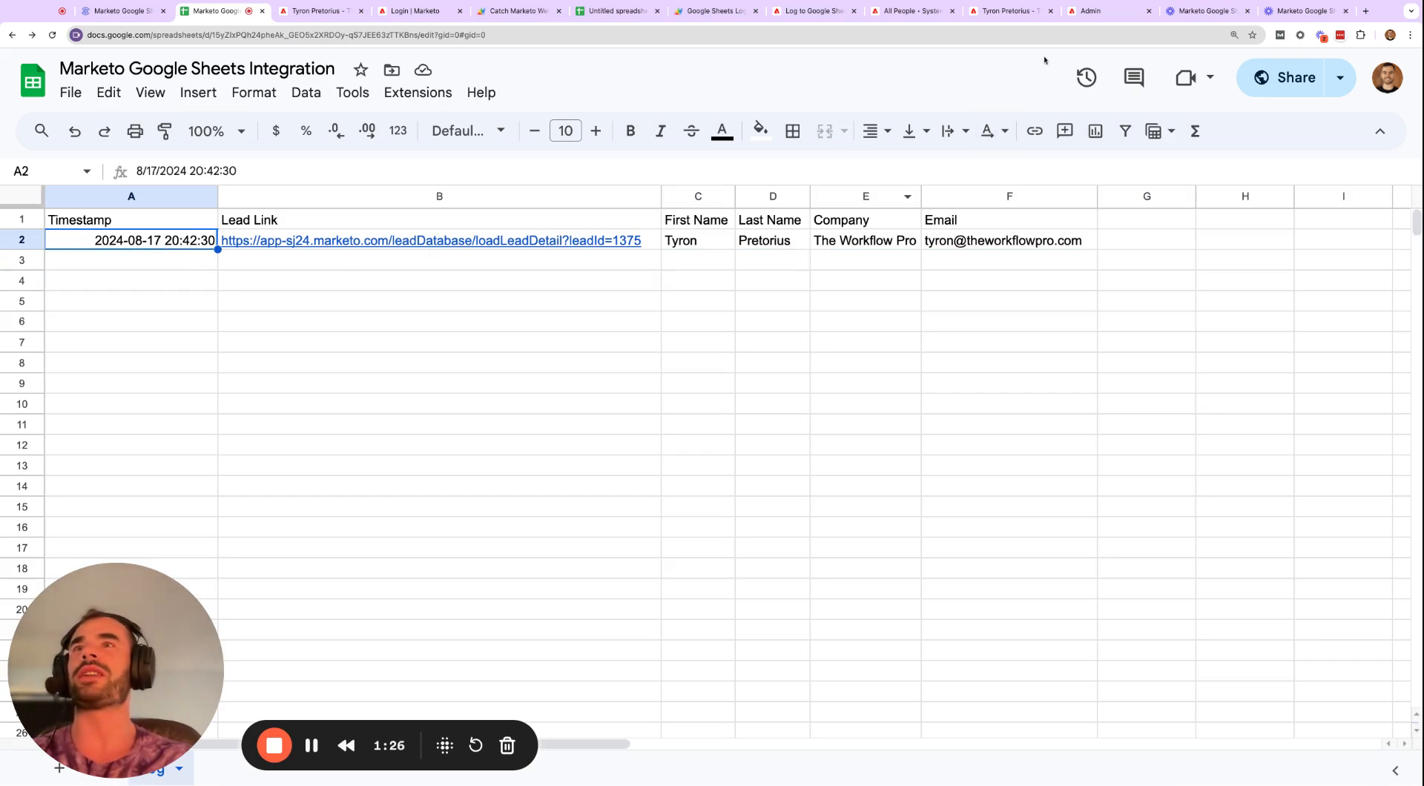
# Return to the person's record in Marketo, run the prepared campaign request, and check row 3 of the integration spreadsheet.
pyautogui.click(1028, 16)
pyautogui.click(1016, 625)
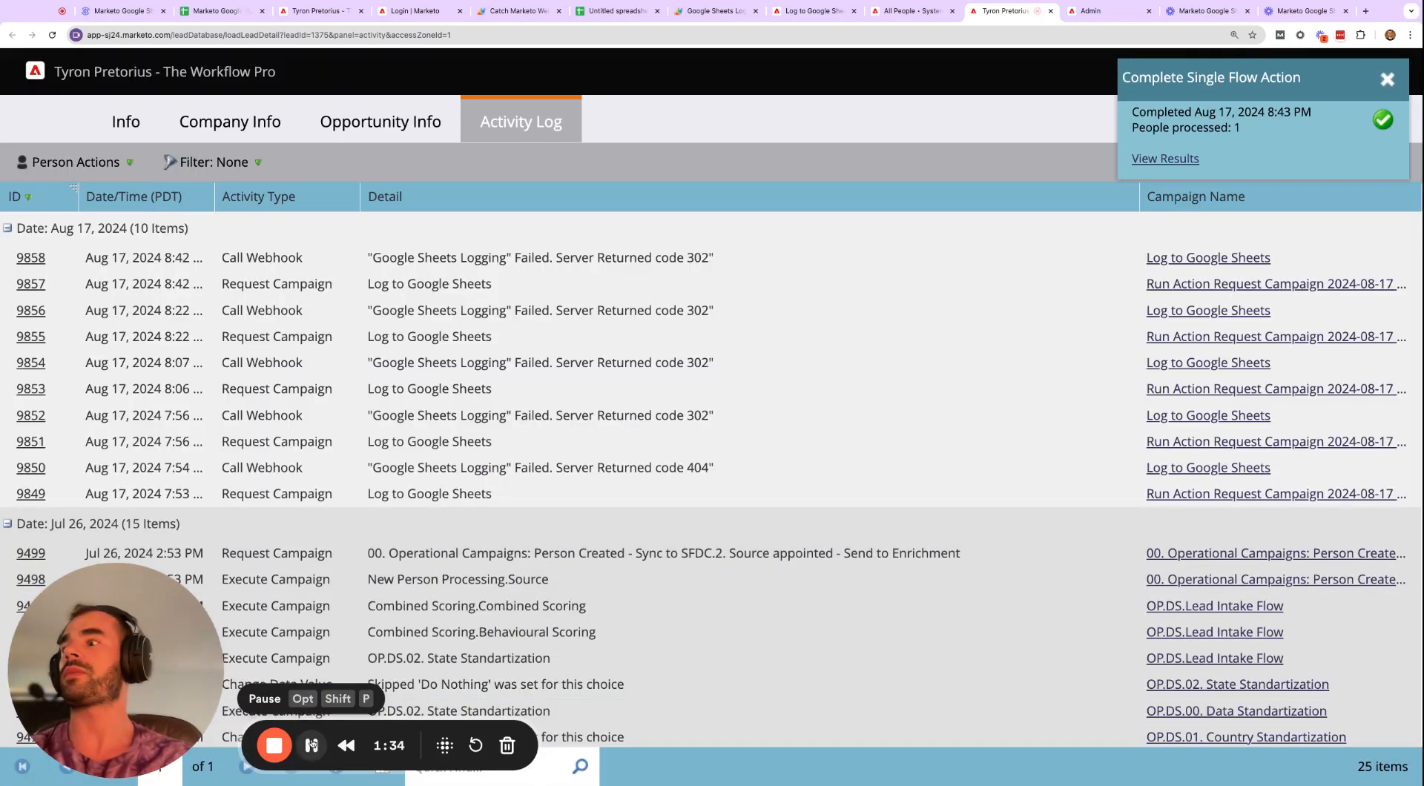
pyautogui.click(223, 12)
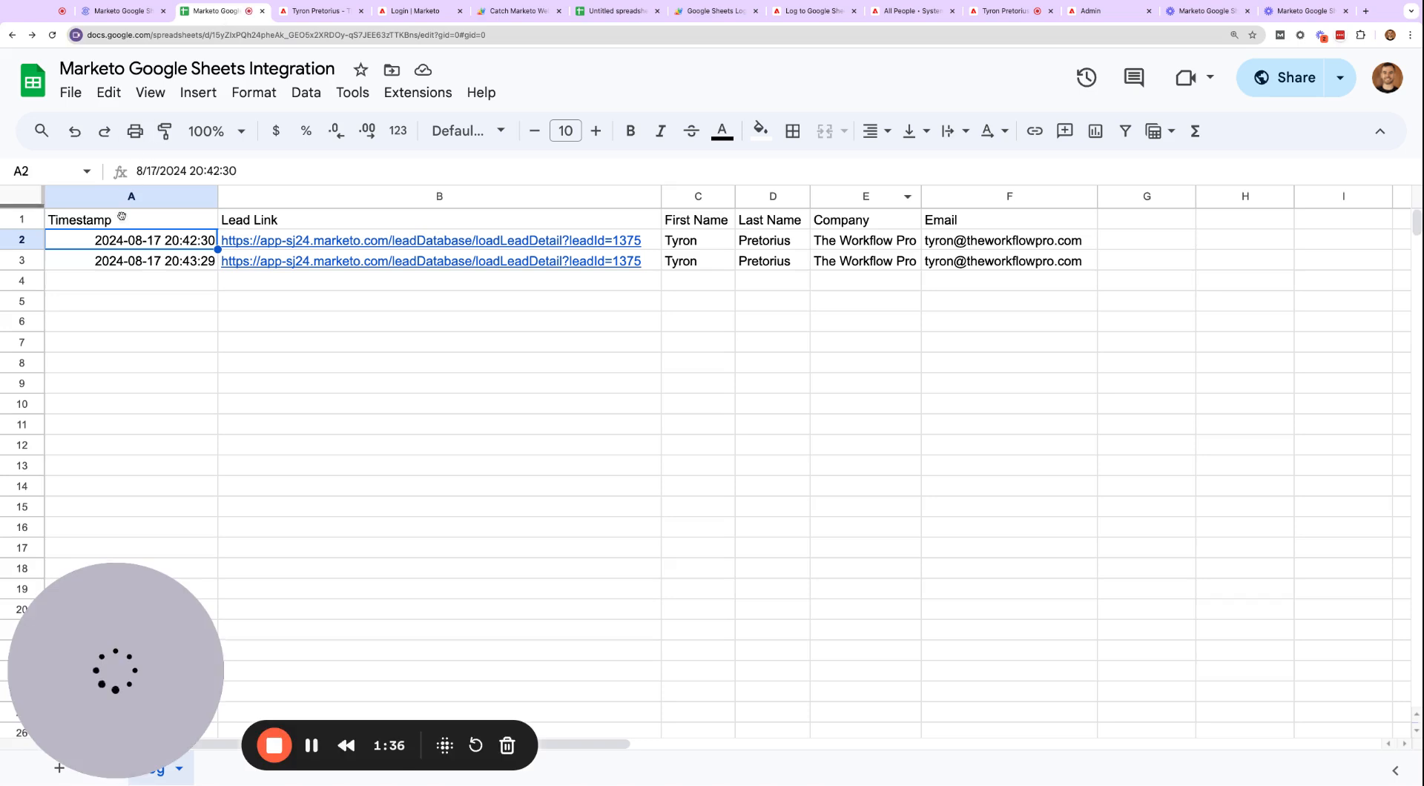
pyautogui.click(21, 260)
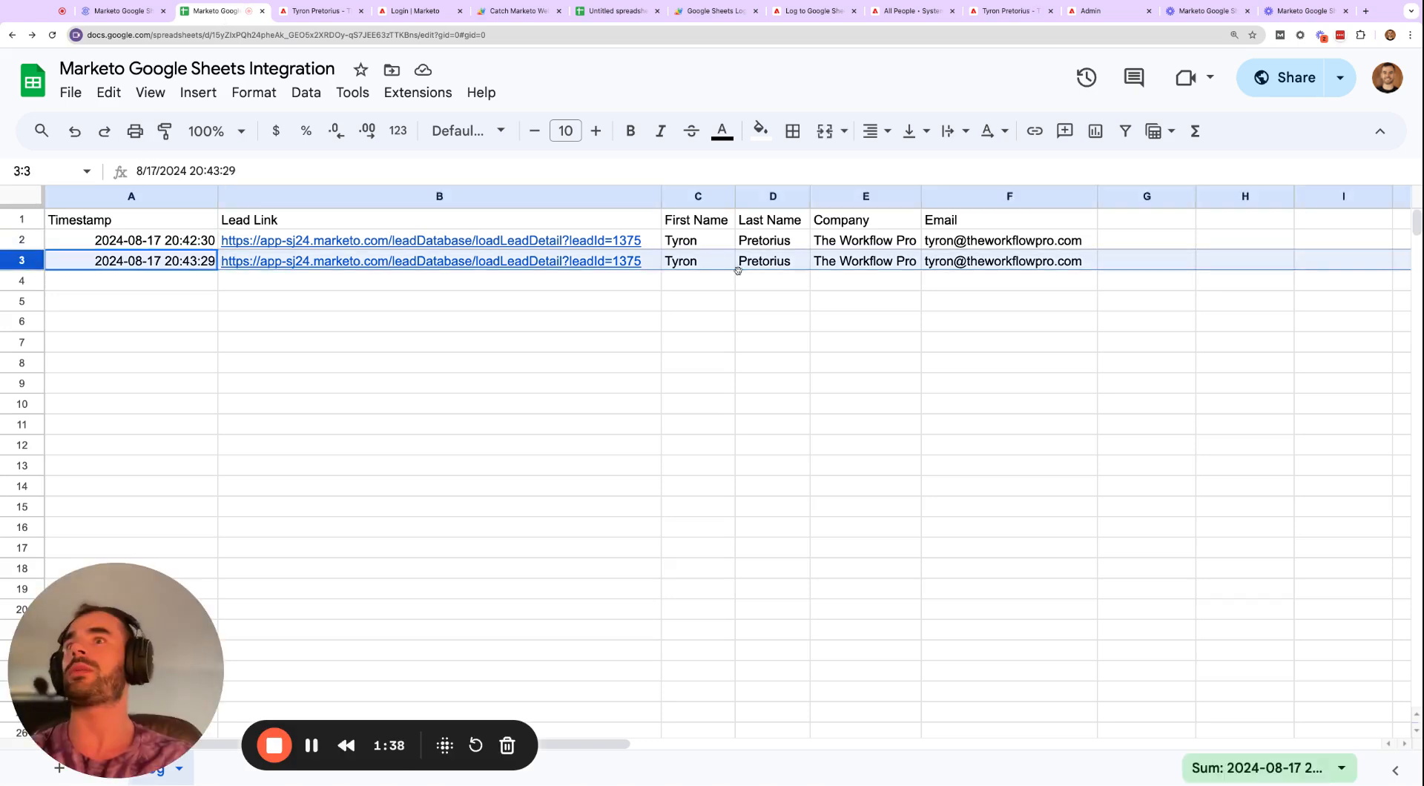
# Examine the two latest Call Webhook entries in the person's activity log and compare them with the integration spreadsheet.
pyautogui.click(1009, 11)
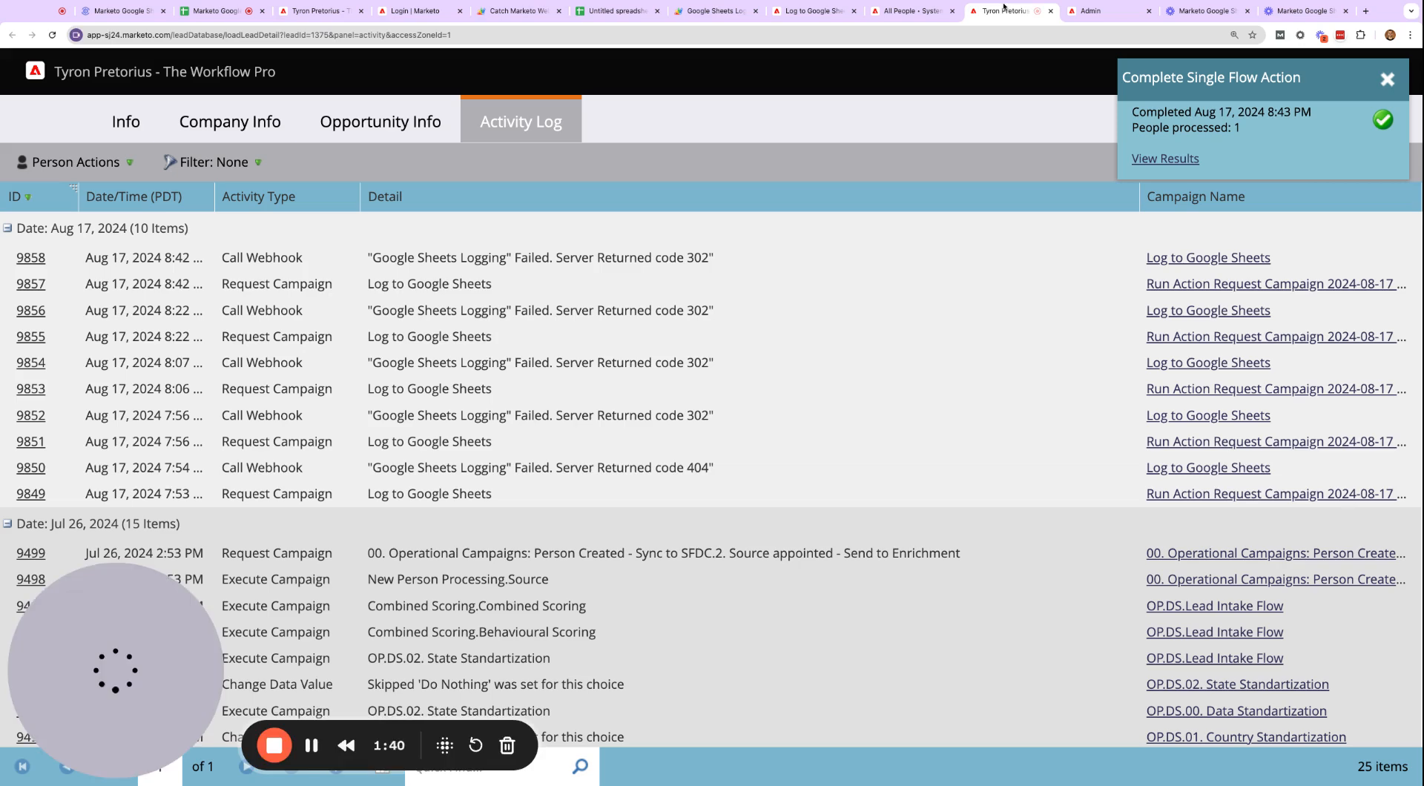
pyautogui.click(570, 260)
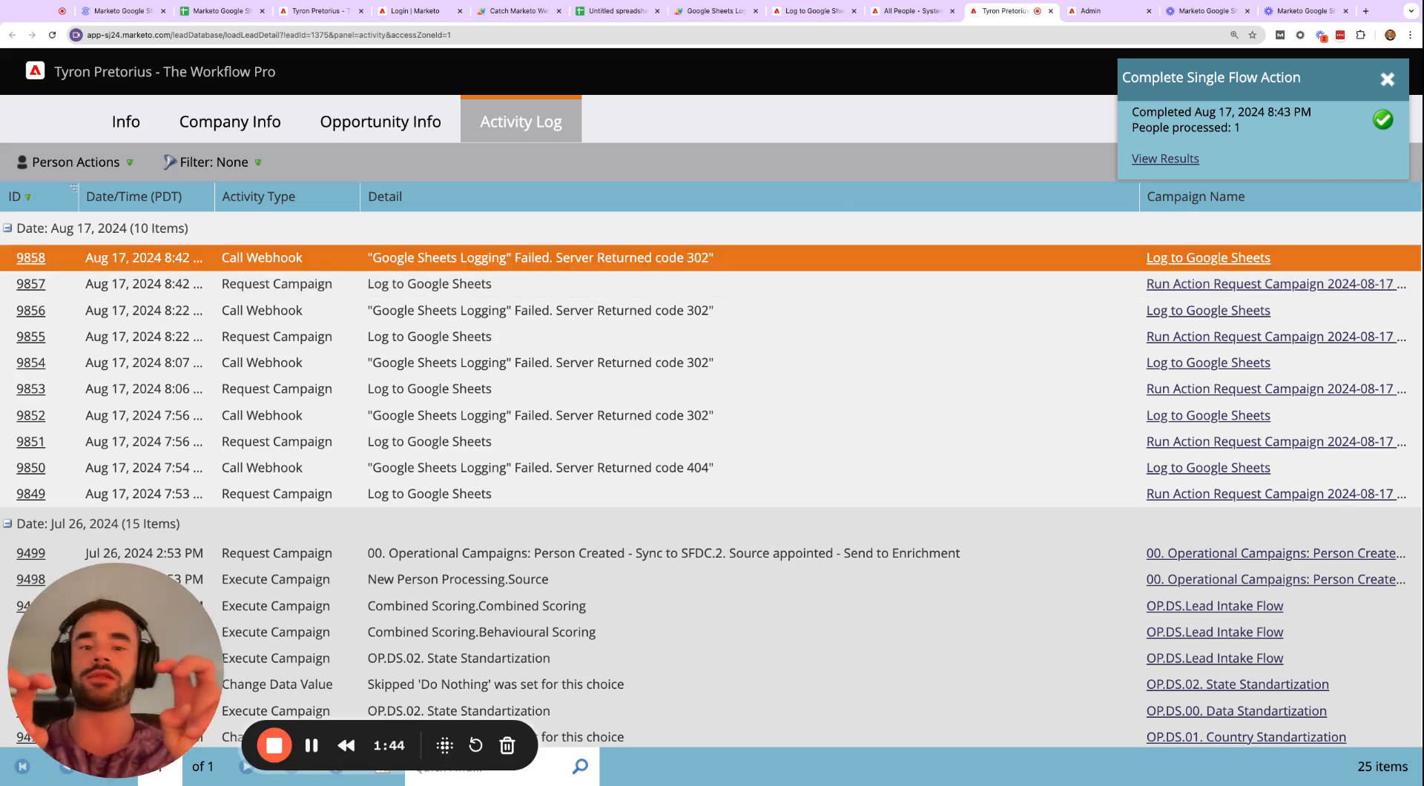
pyautogui.keyDown('super'); pyautogui.click(583, 309); pyautogui.keyUp('super')
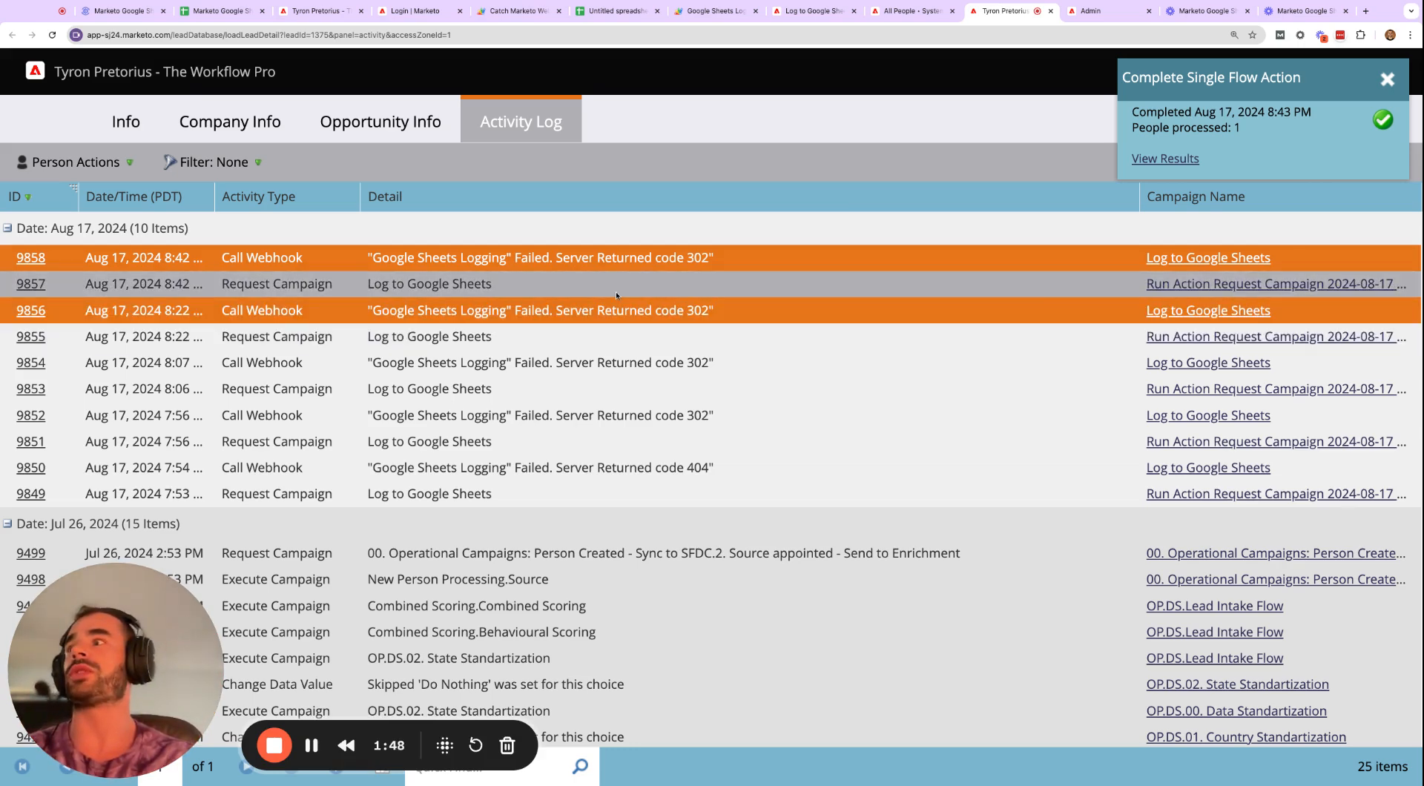
pyautogui.click(228, 18)
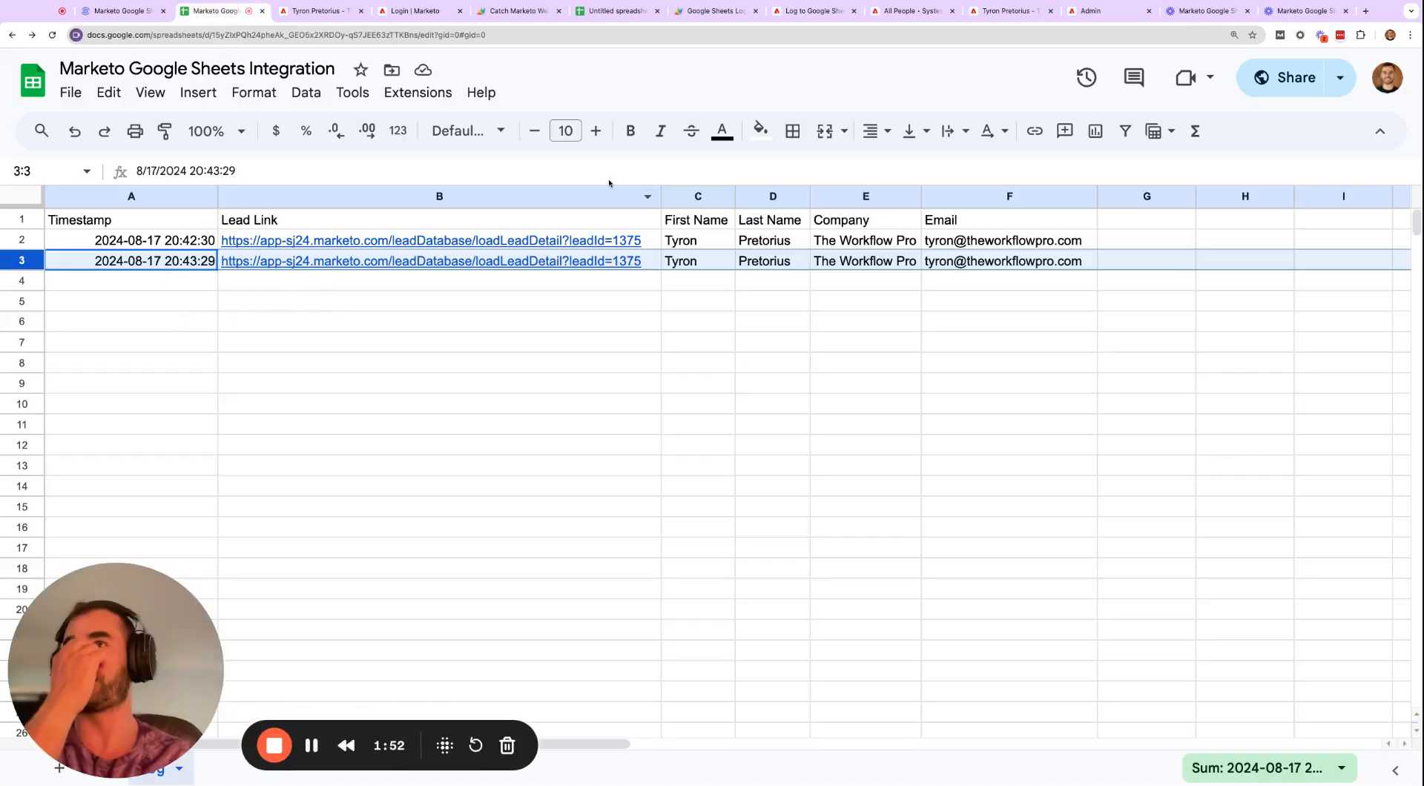
# Switch to the integration article and read the test-person steps, the smart campaign triggers and the options for the next webinar.
pyautogui.click(992, 14)
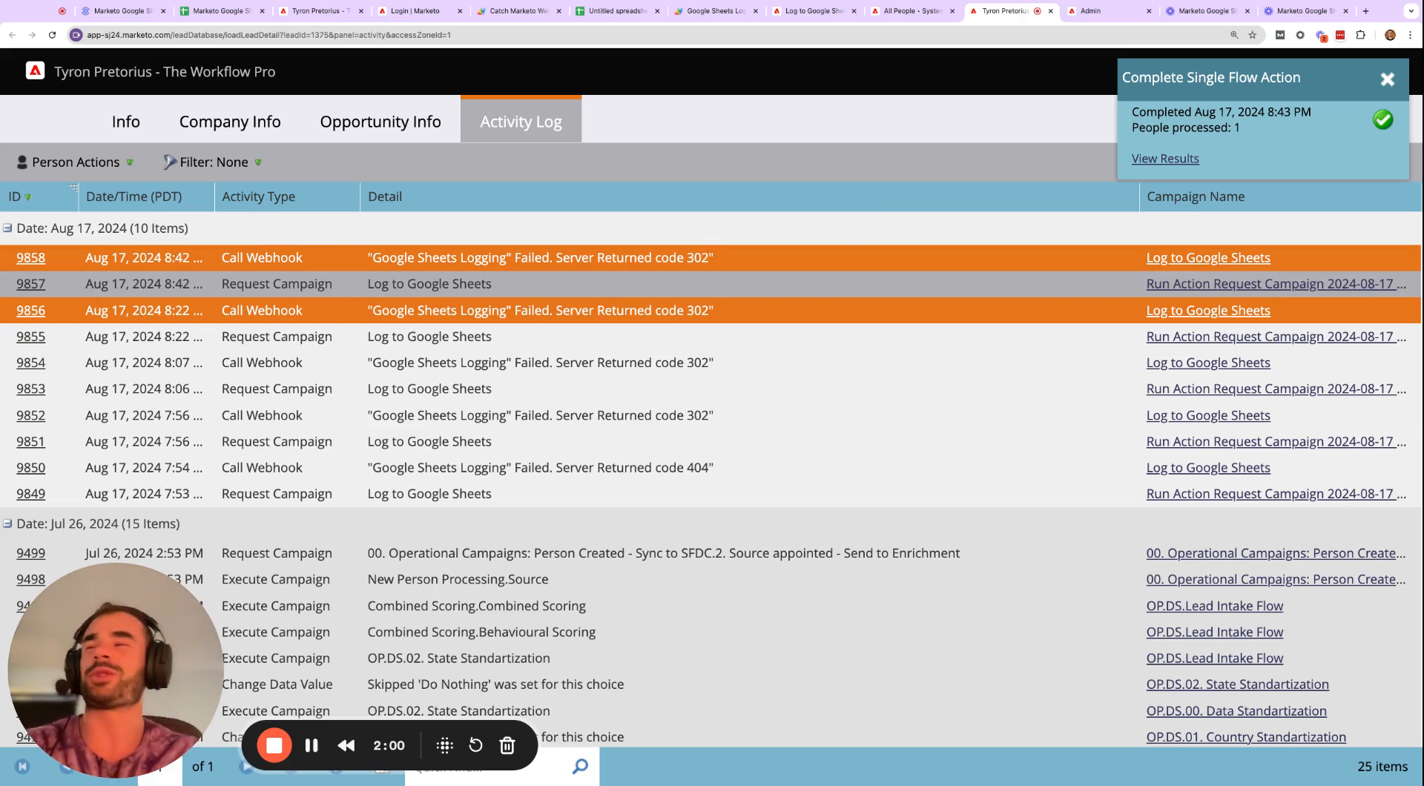
pyautogui.click(119, 10)
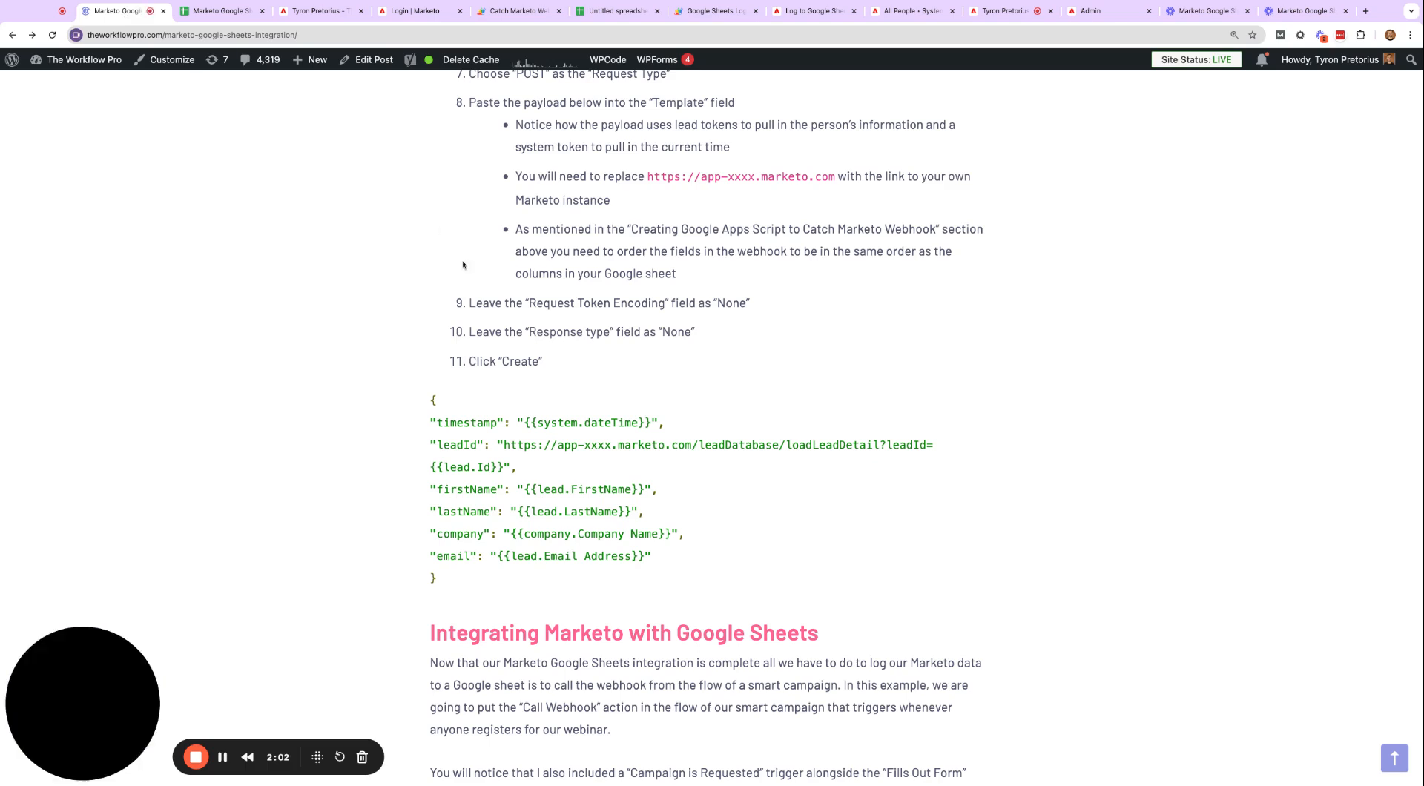
pyautogui.scroll(-6, 604, 477)
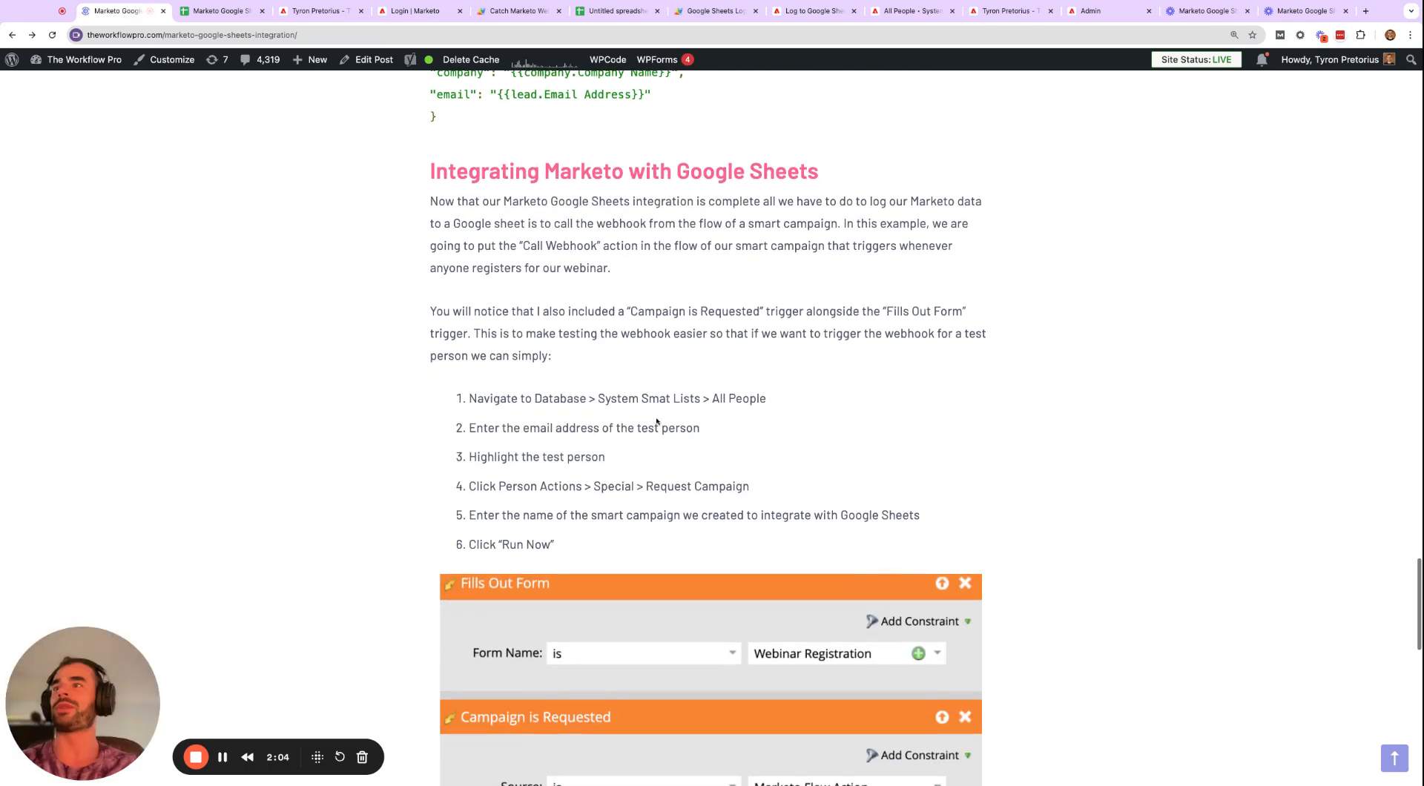
pyautogui.scroll(-2, 714, 339)
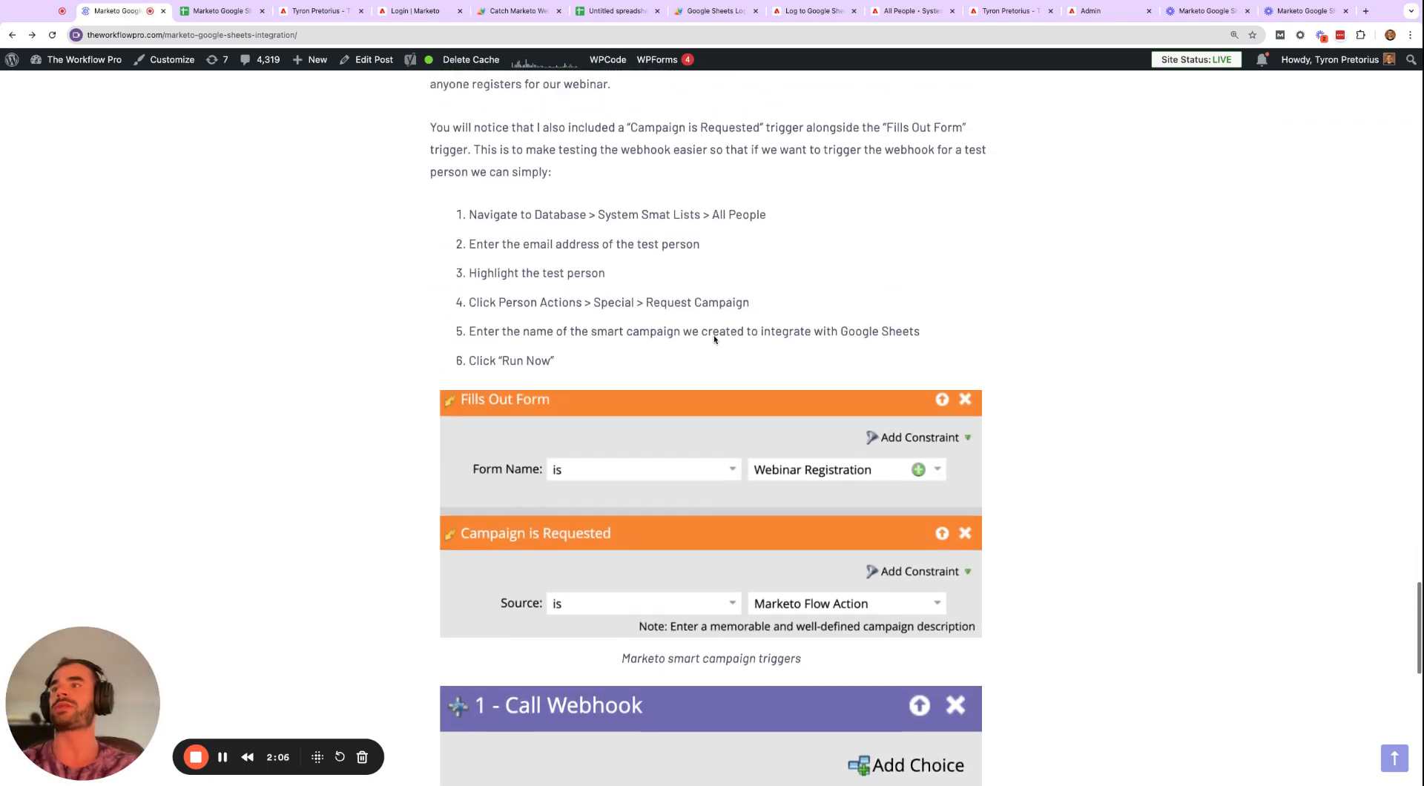
pyautogui.moveTo(469, 274); pyautogui.dragTo(552, 421)
pyautogui.scroll(-5, 602, 424)
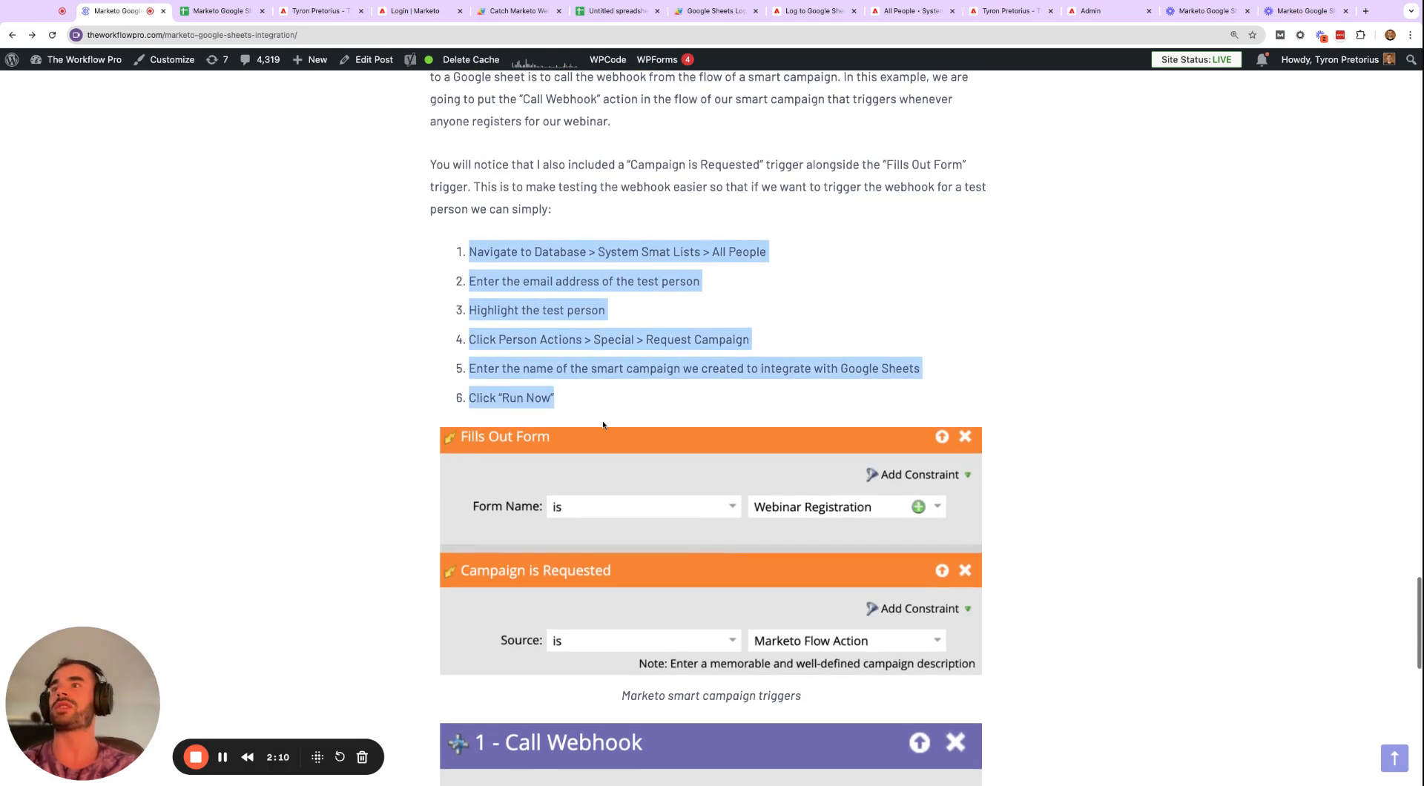
pyautogui.scroll(-4, 565, 428)
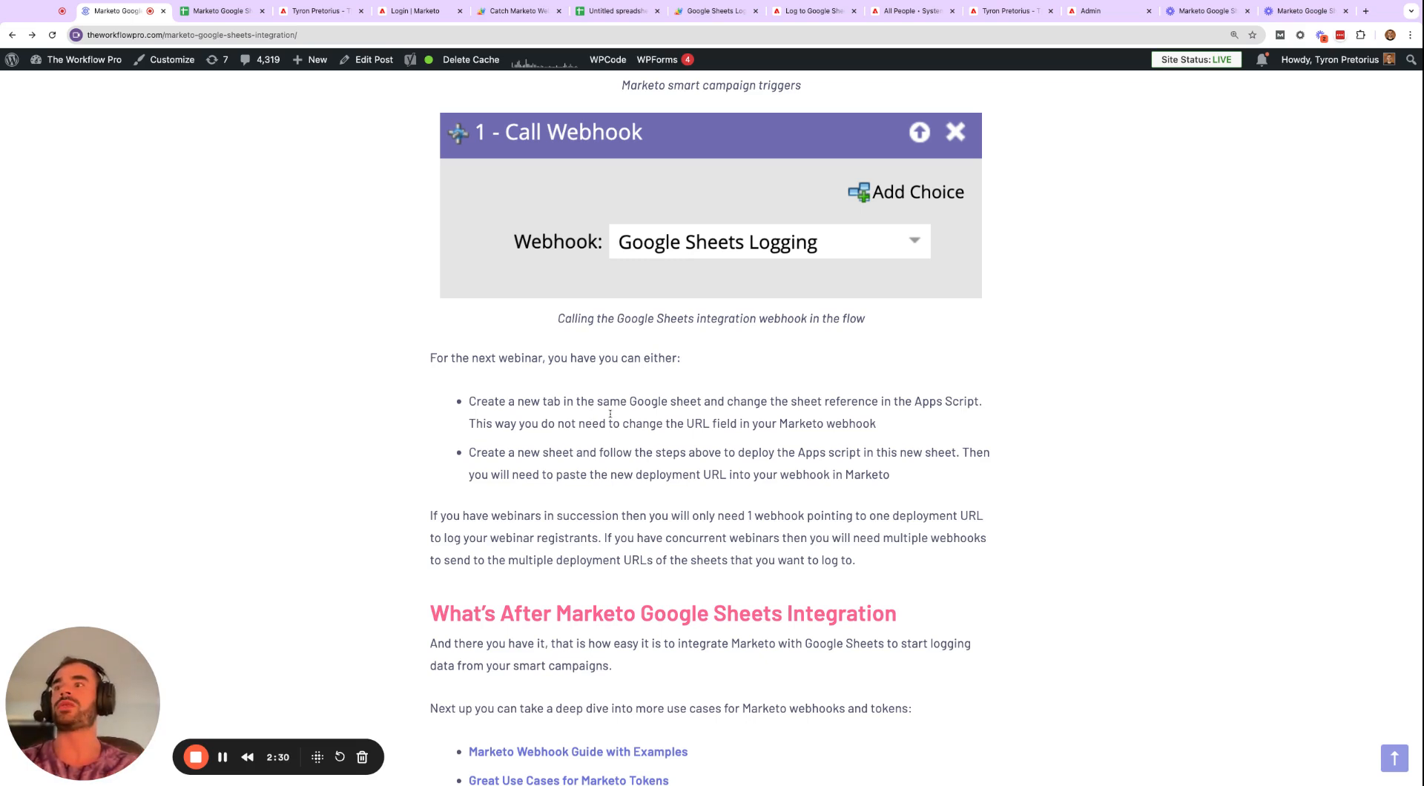
# Close the Manage deployments dialog in Apps Script, and rename the integration spreadsheet's Log tab as Webinar 1.
pyautogui.click(512, 11)
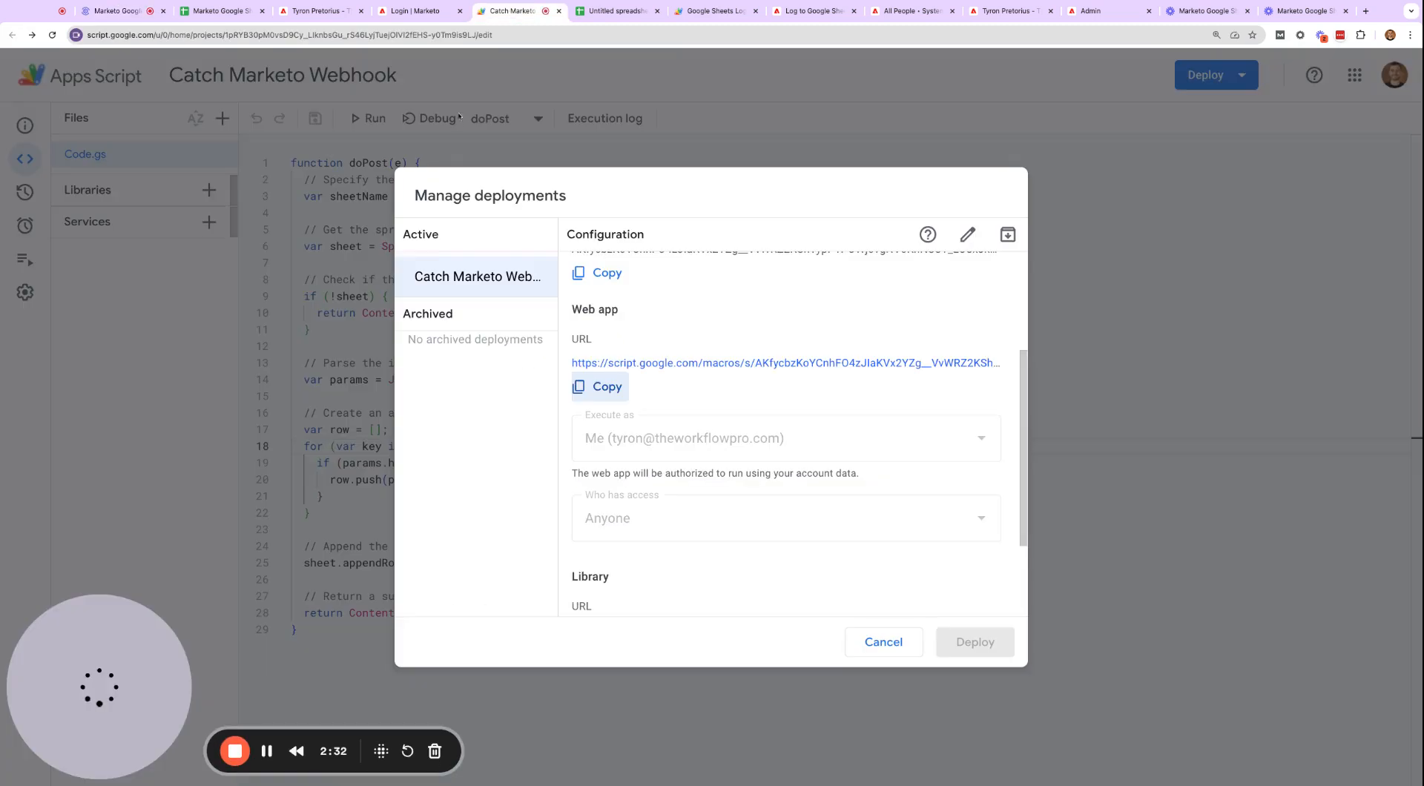
pyautogui.click(879, 641)
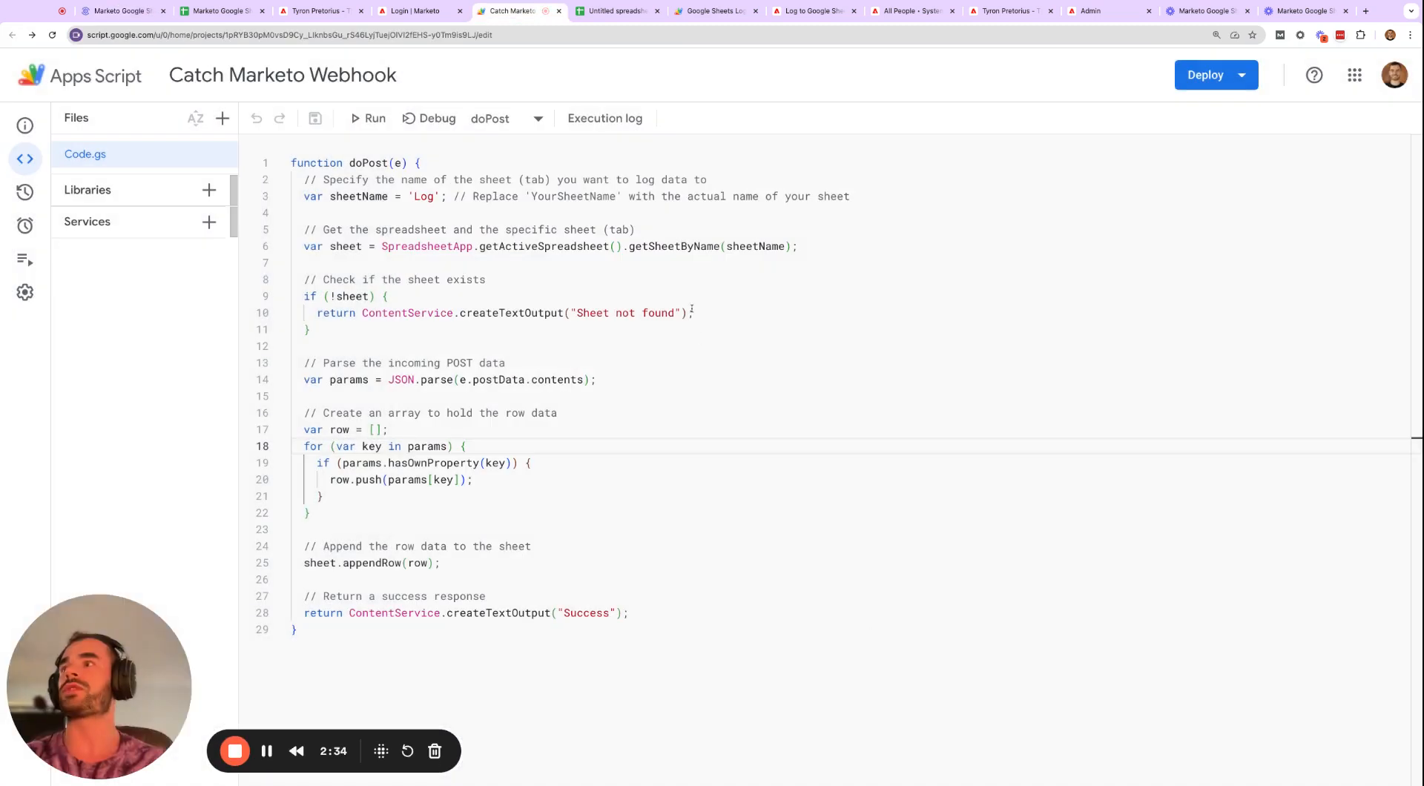
pyautogui.click(219, 10)
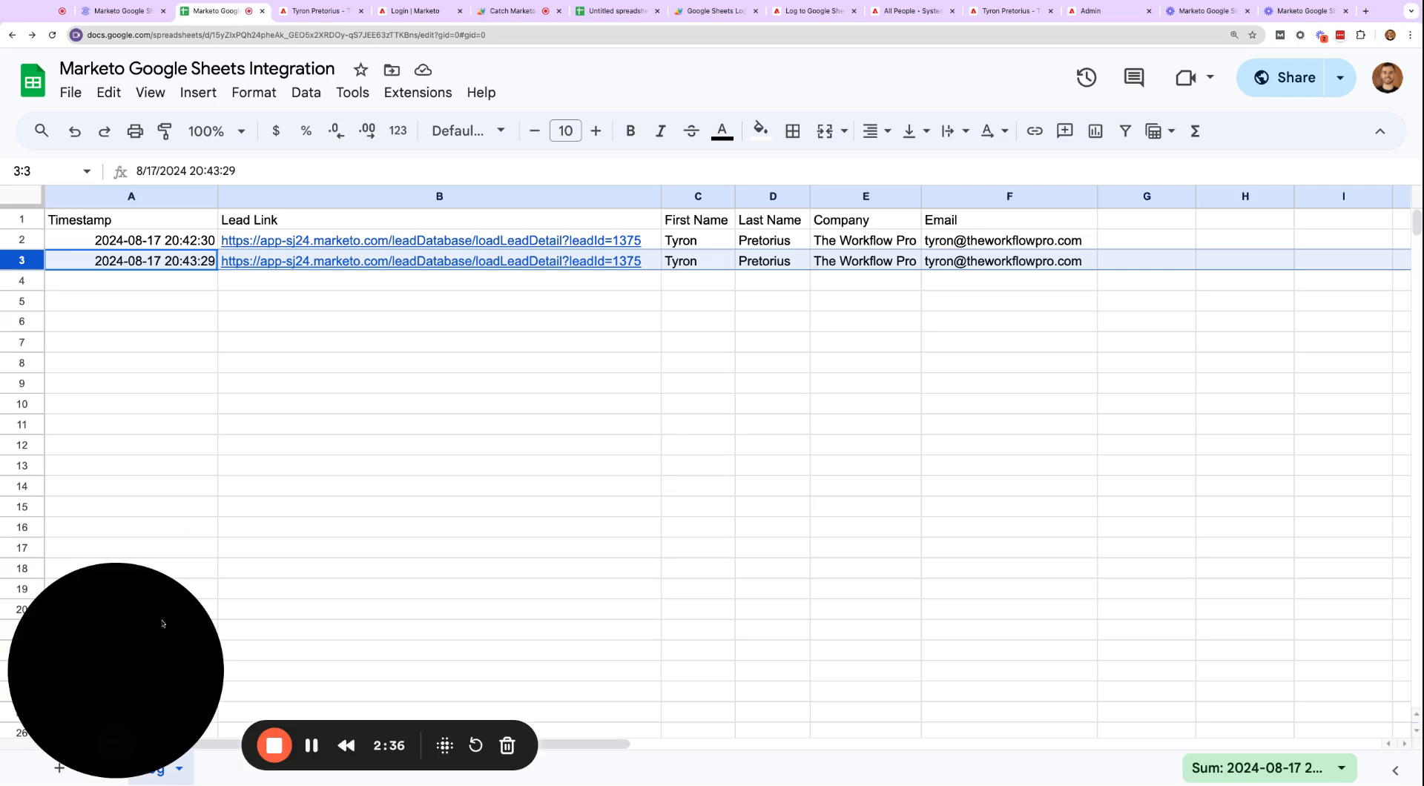
pyautogui.doubleClick(148, 769)
pyautogui.write('Webinar 1')
pyautogui.press('Return')
# Add a second sheet tab to the integration spreadsheet and name it Webinar 2.
pyautogui.click(59, 767)
pyautogui.doubleClick(268, 768)
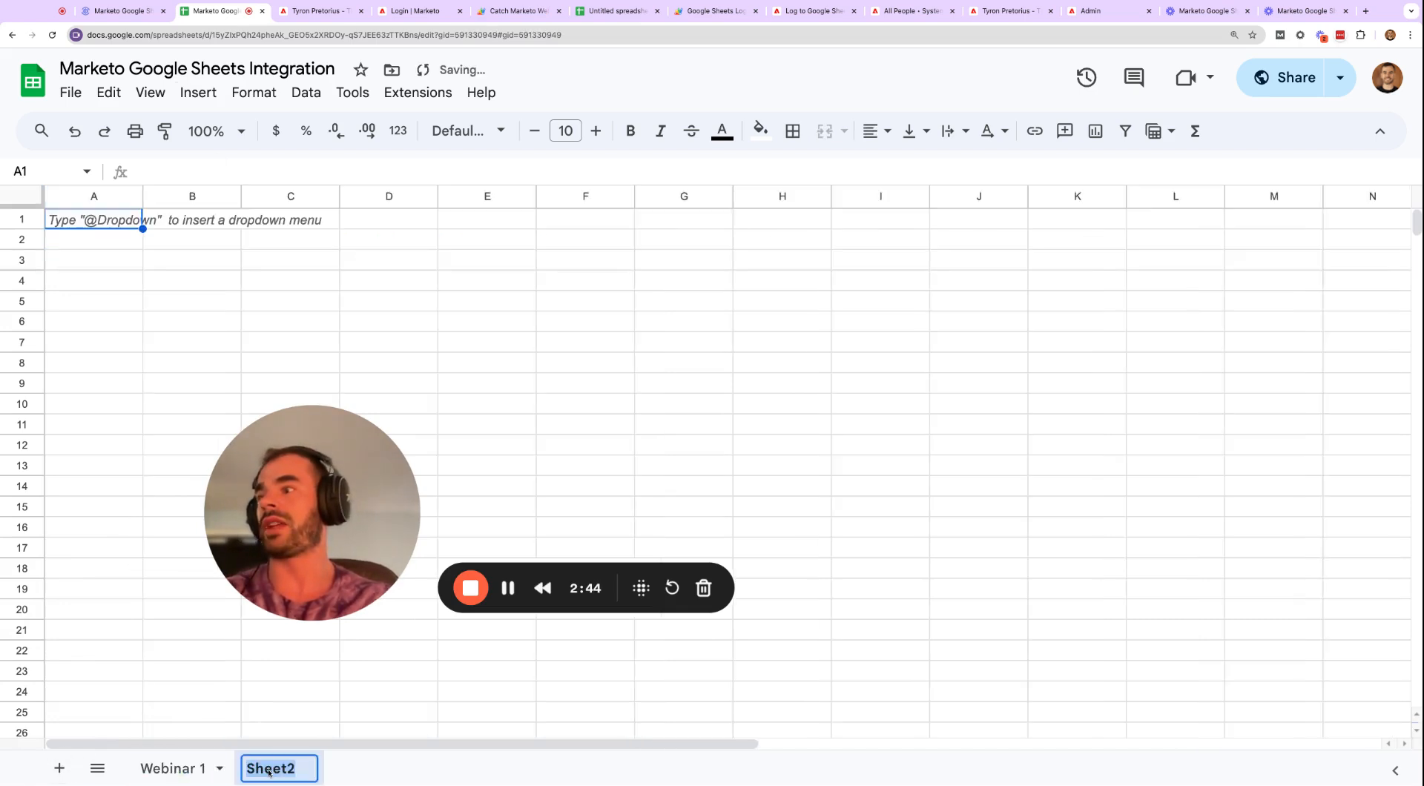
pyautogui.write('Webinar 2')
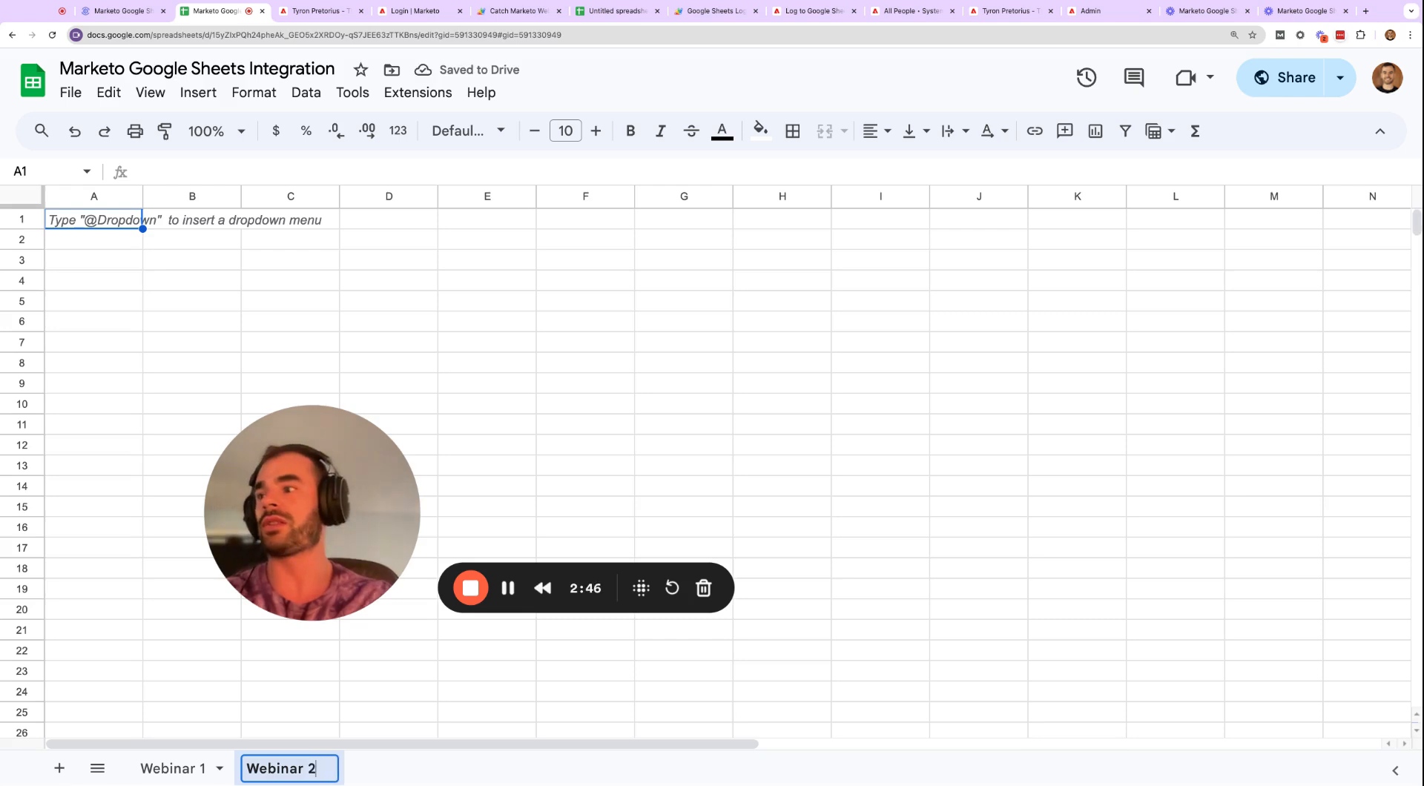
pyautogui.press('Return')
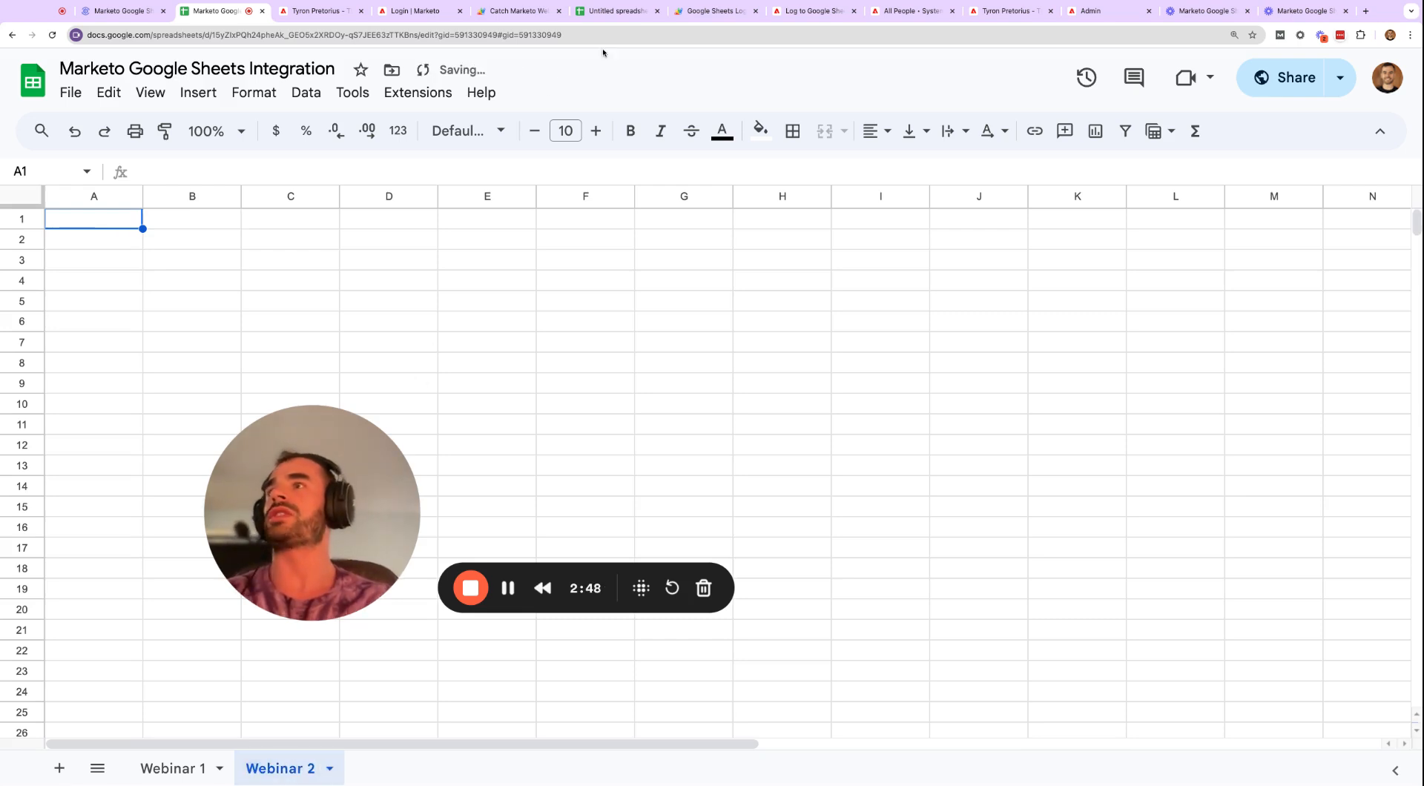
# In the Catch Marketo Webhook script, set the sheetName variable to 'Webinar 2'.
pyautogui.click(512, 10)
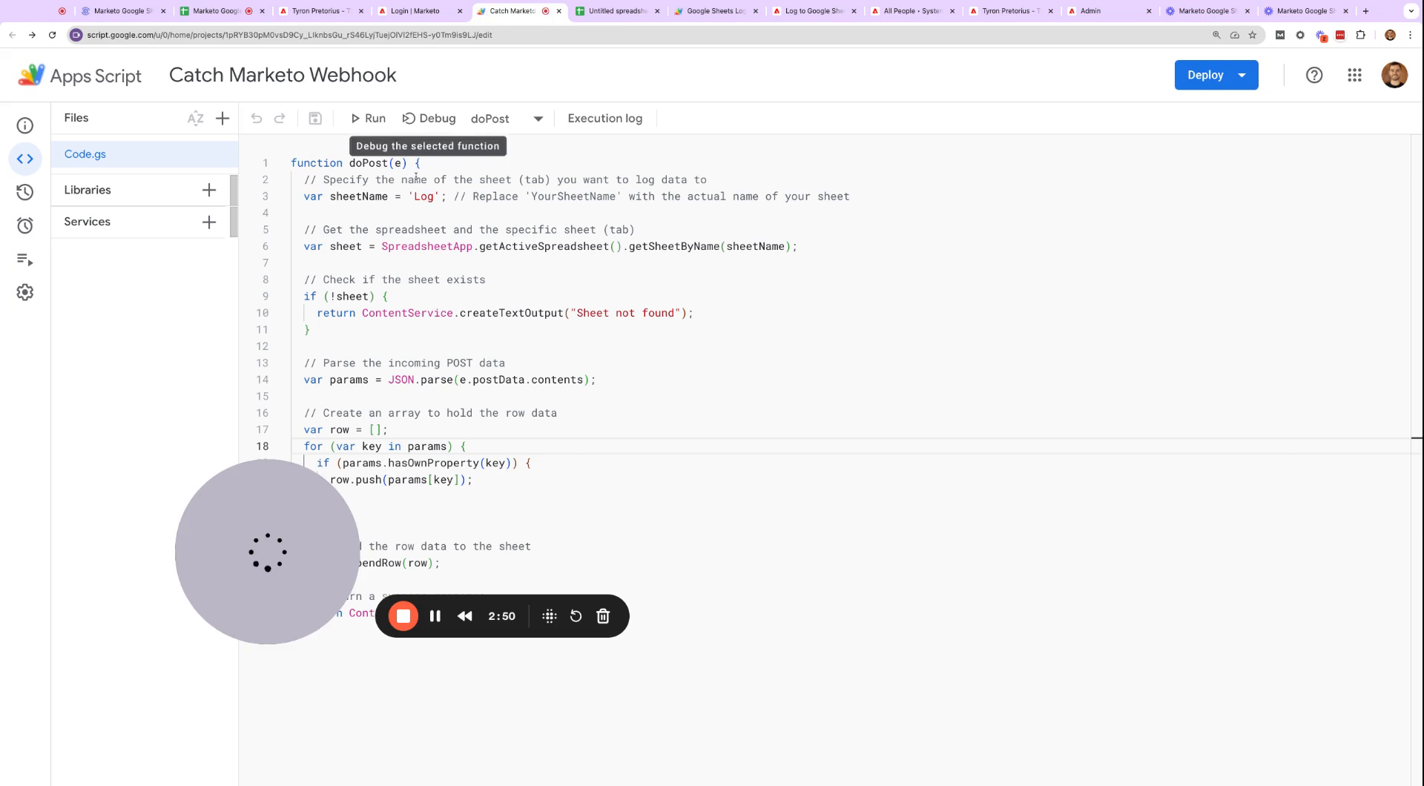
pyautogui.doubleClick(425, 197)
pyautogui.press('BackSpace')
pyautogui.write('Webian')
pyautogui.press('BackSpace')
pyautogui.press('BackSpace')
pyautogui.write('nar 2')
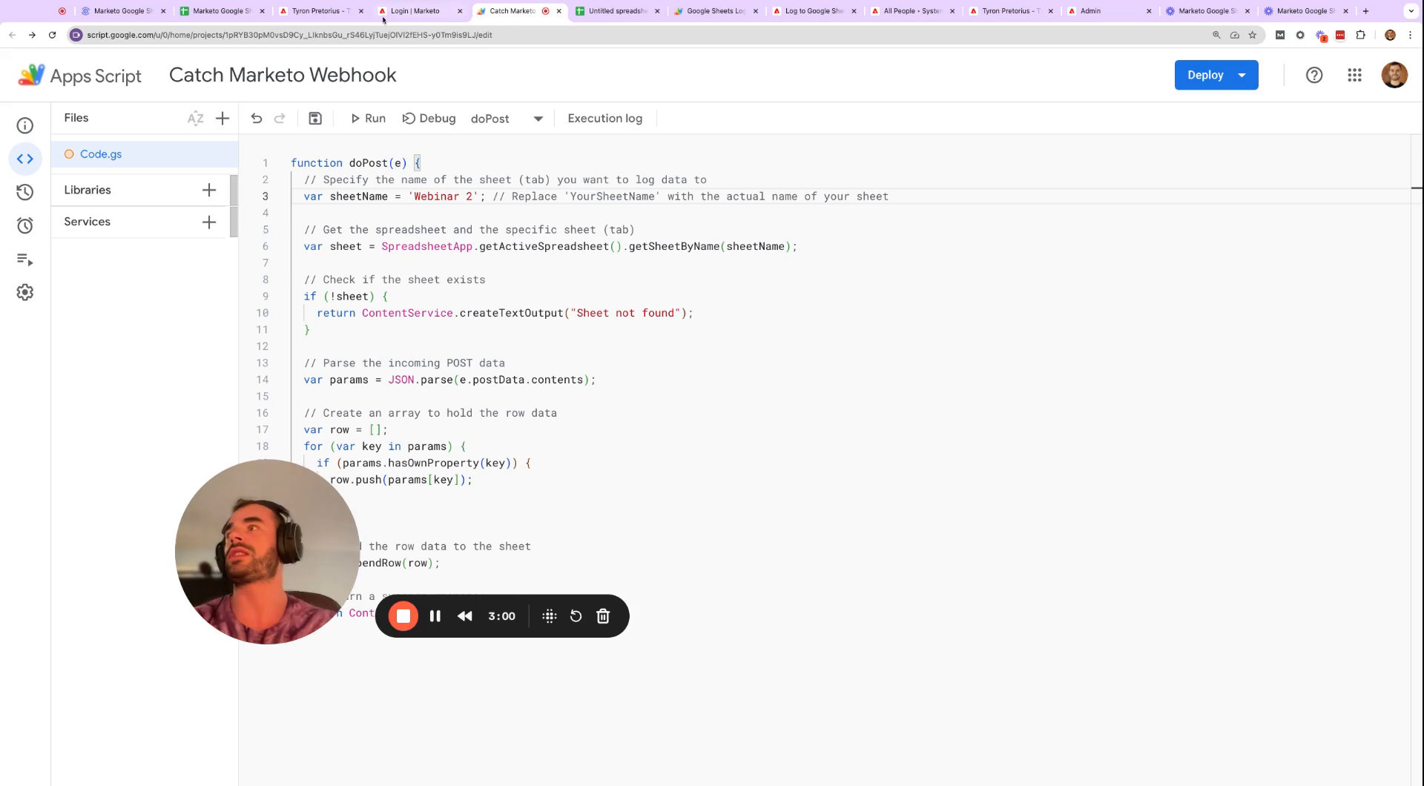
# Review the article's new-sheet option alongside the Apps Script project, the Google Sheets Logging webhook URL in Marketo and the integration spreadsheet.
pyautogui.click(215, 10)
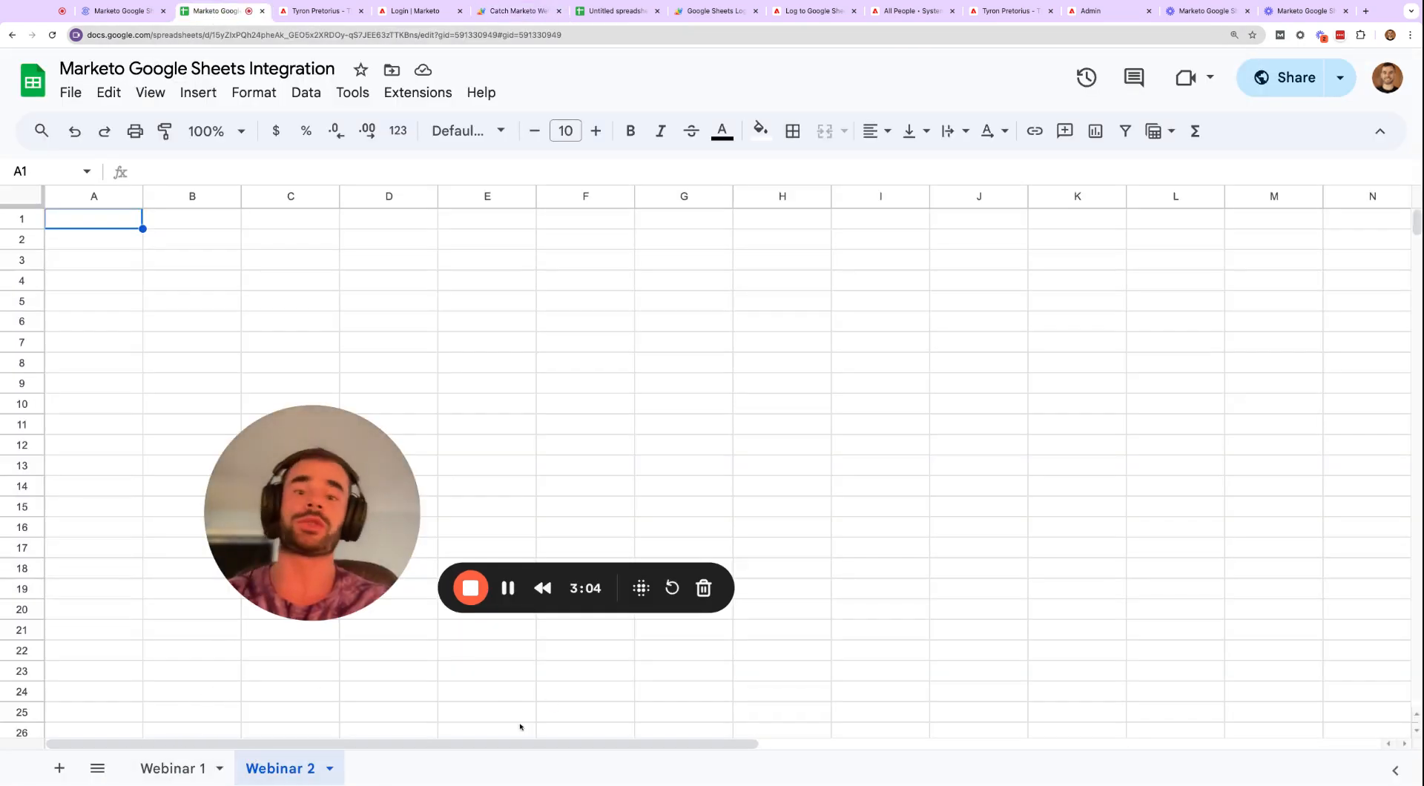
pyautogui.click(139, 12)
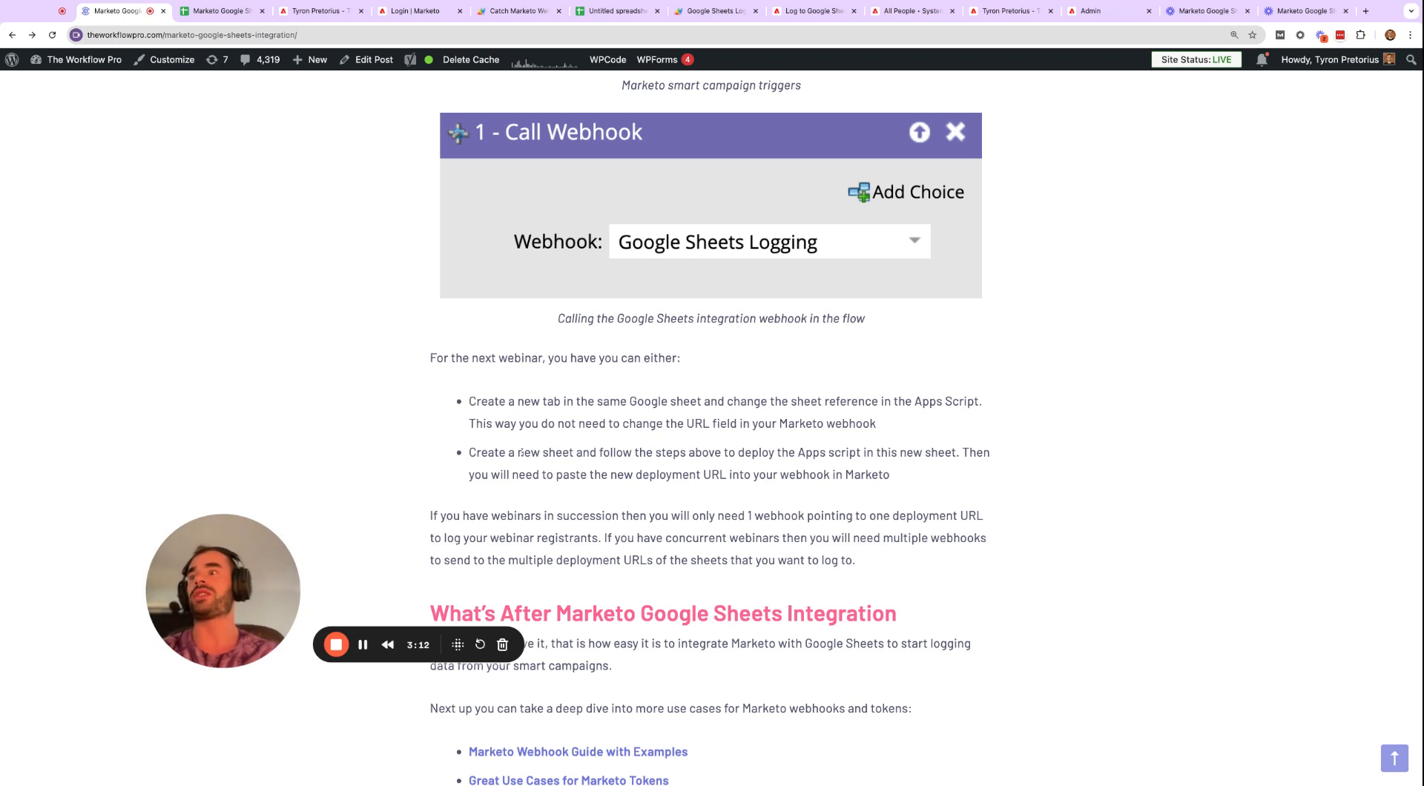
pyautogui.moveTo(517, 453); pyautogui.dragTo(576, 452)
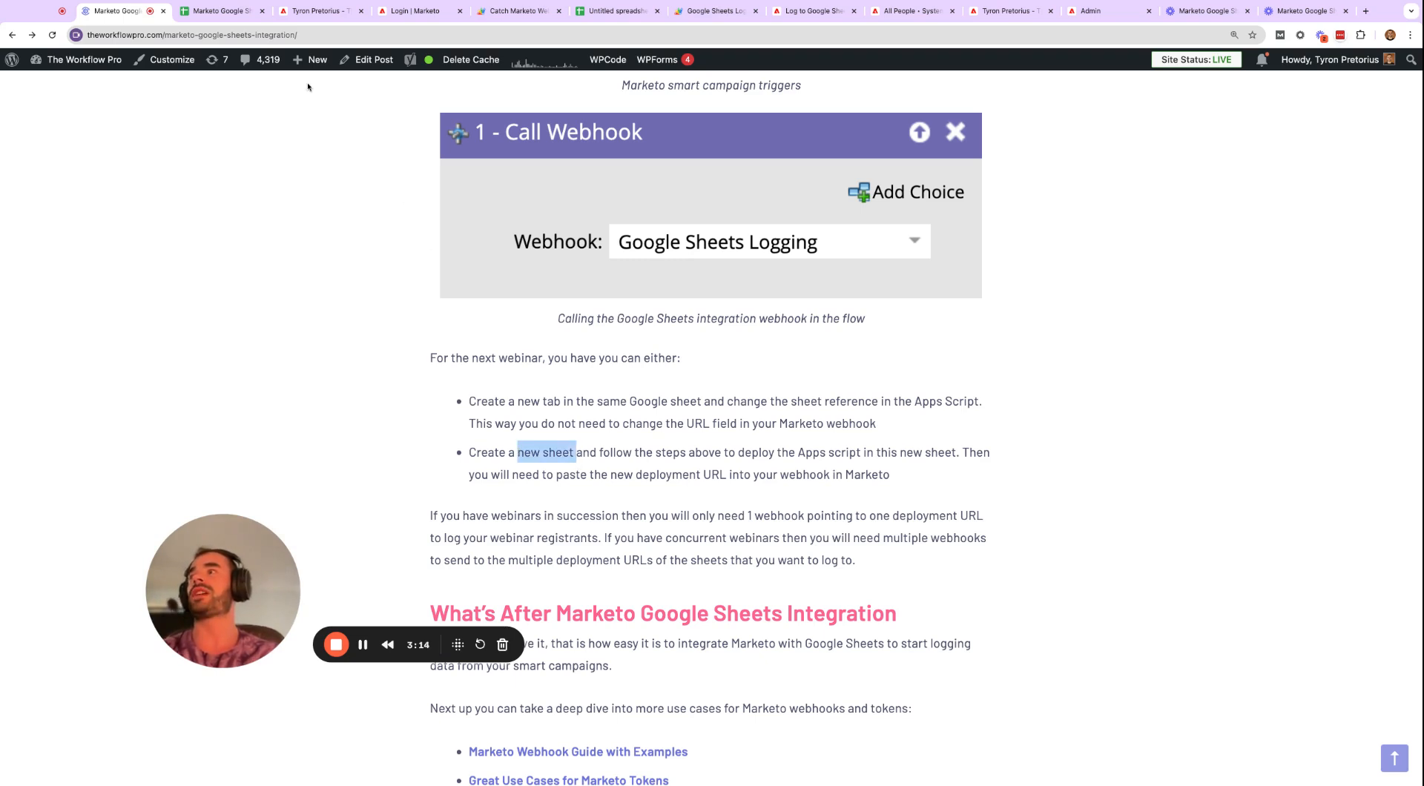
pyautogui.click(498, 17)
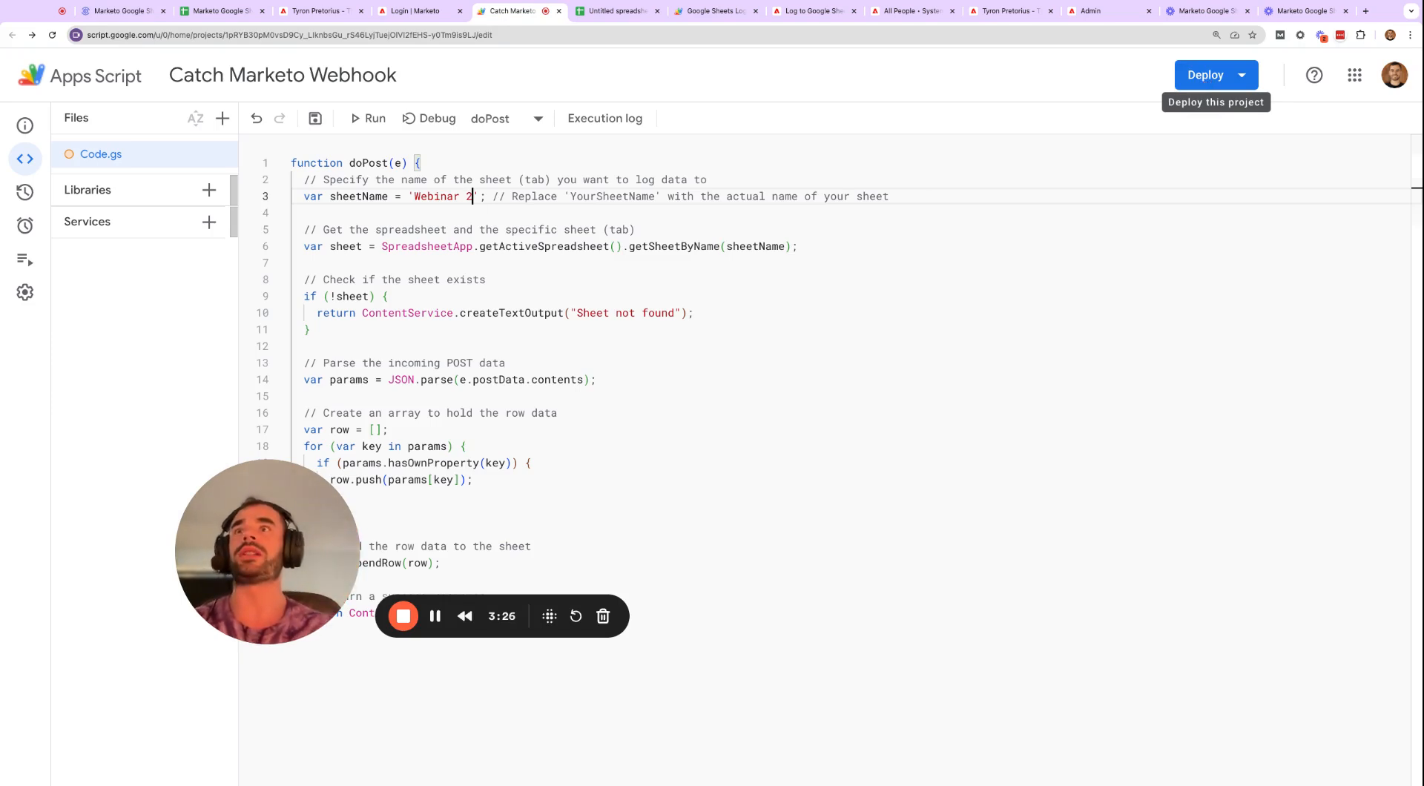
pyautogui.click(1095, 10)
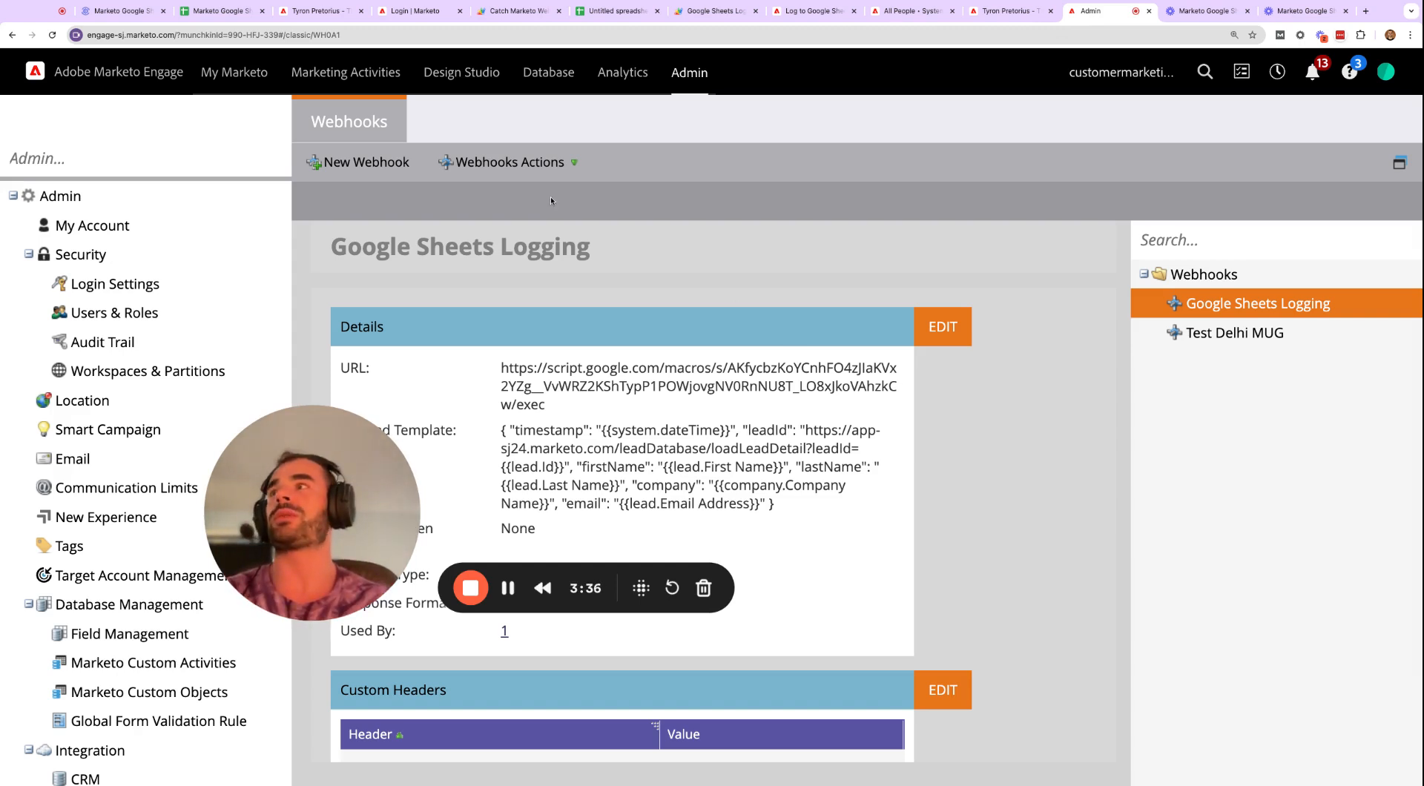
pyautogui.click(222, 11)
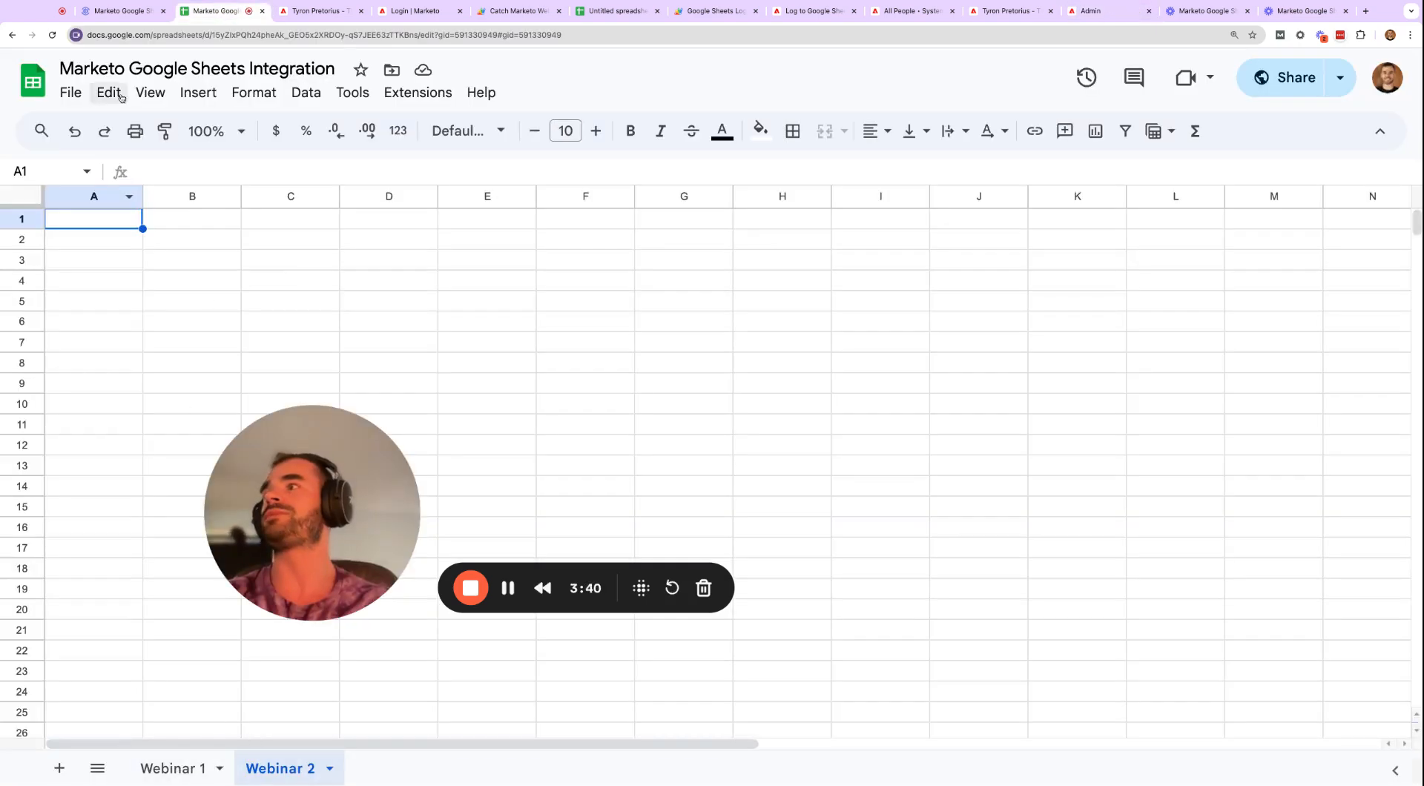
# Return to the article and read the guidance on successive versus concurrent webinars and the links to further Marketo webhook and token guides.
pyautogui.click(119, 10)
pyautogui.scroll(-1, 632, 506)
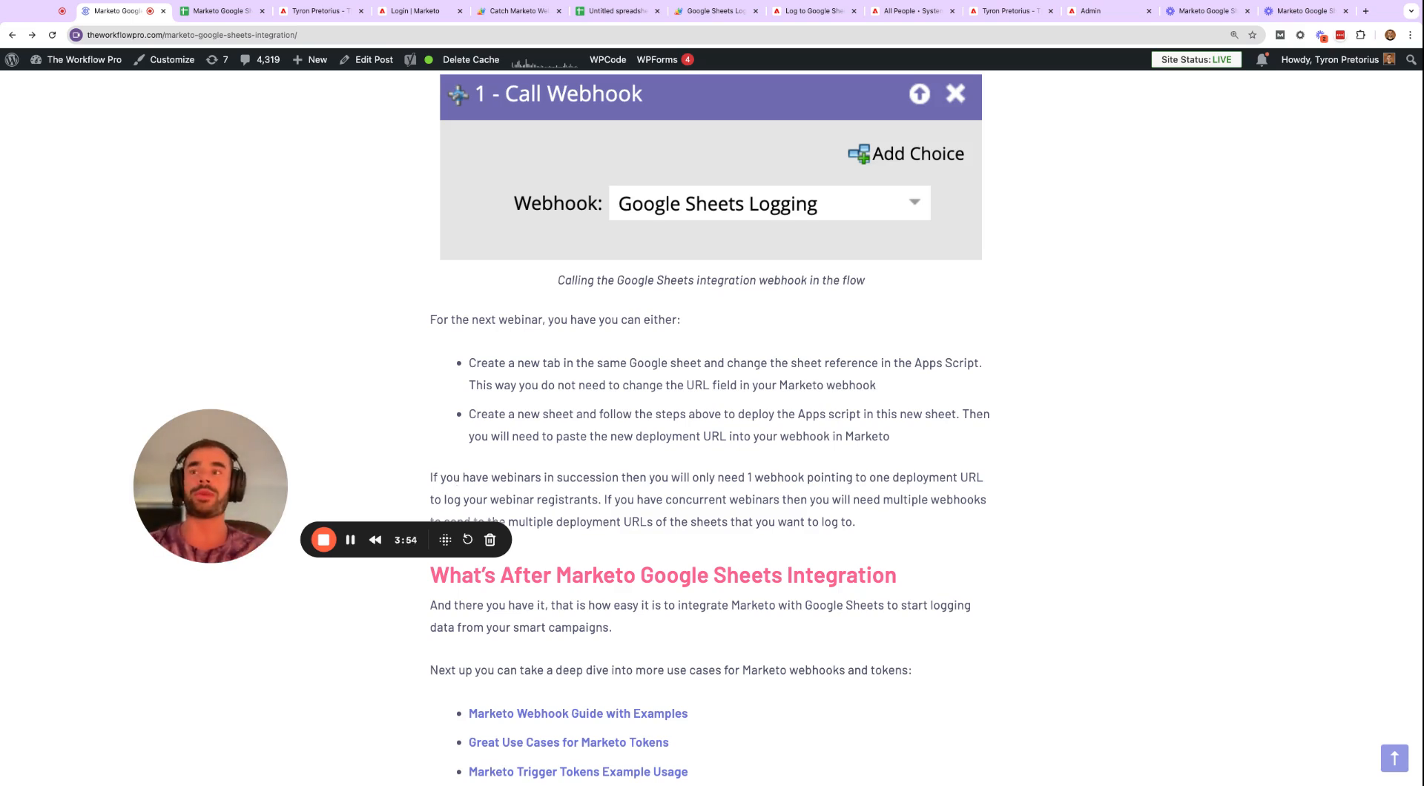
pyautogui.scroll(-1, 1072, 488)
pyautogui.scroll(-1, 1072, 489)
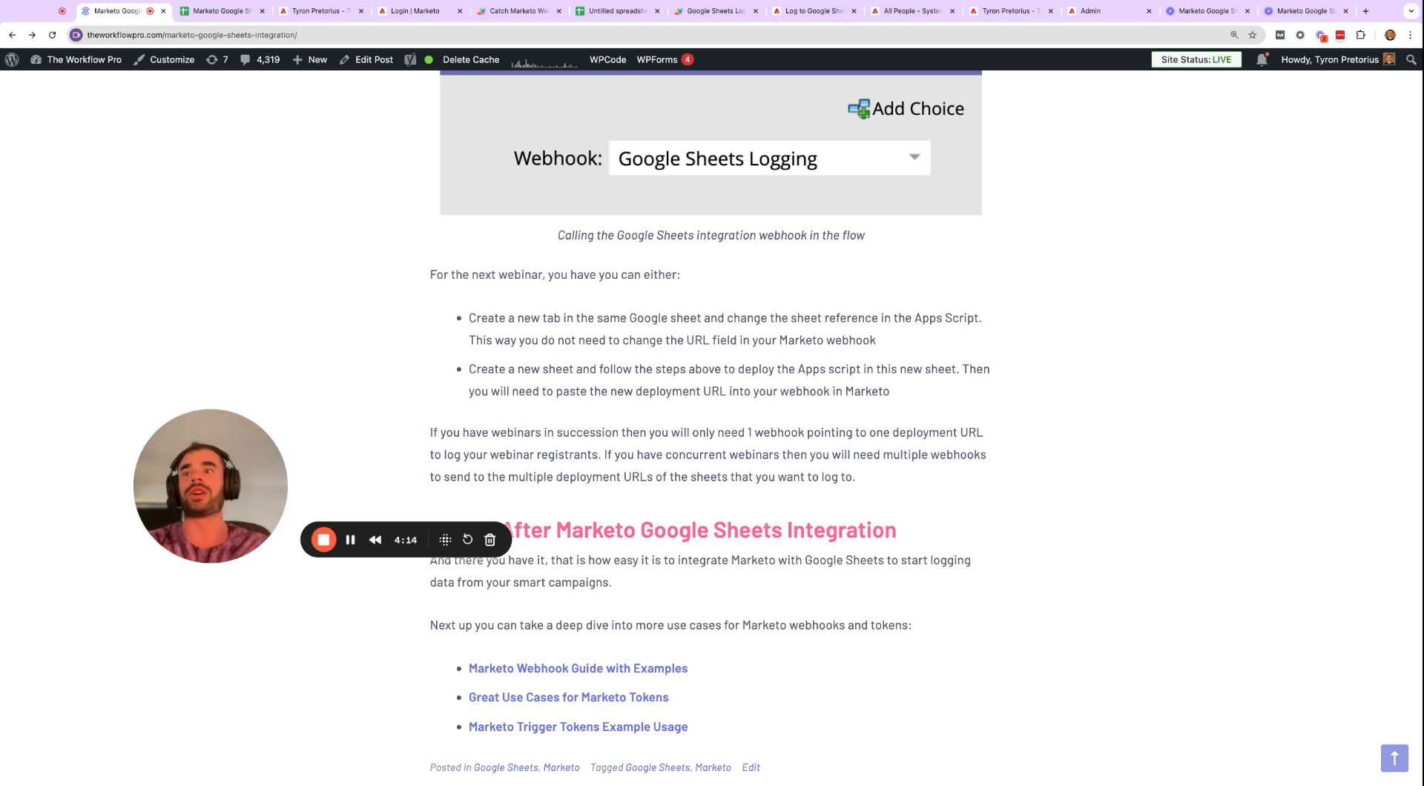
pyautogui.scroll(-1, 774, 454)
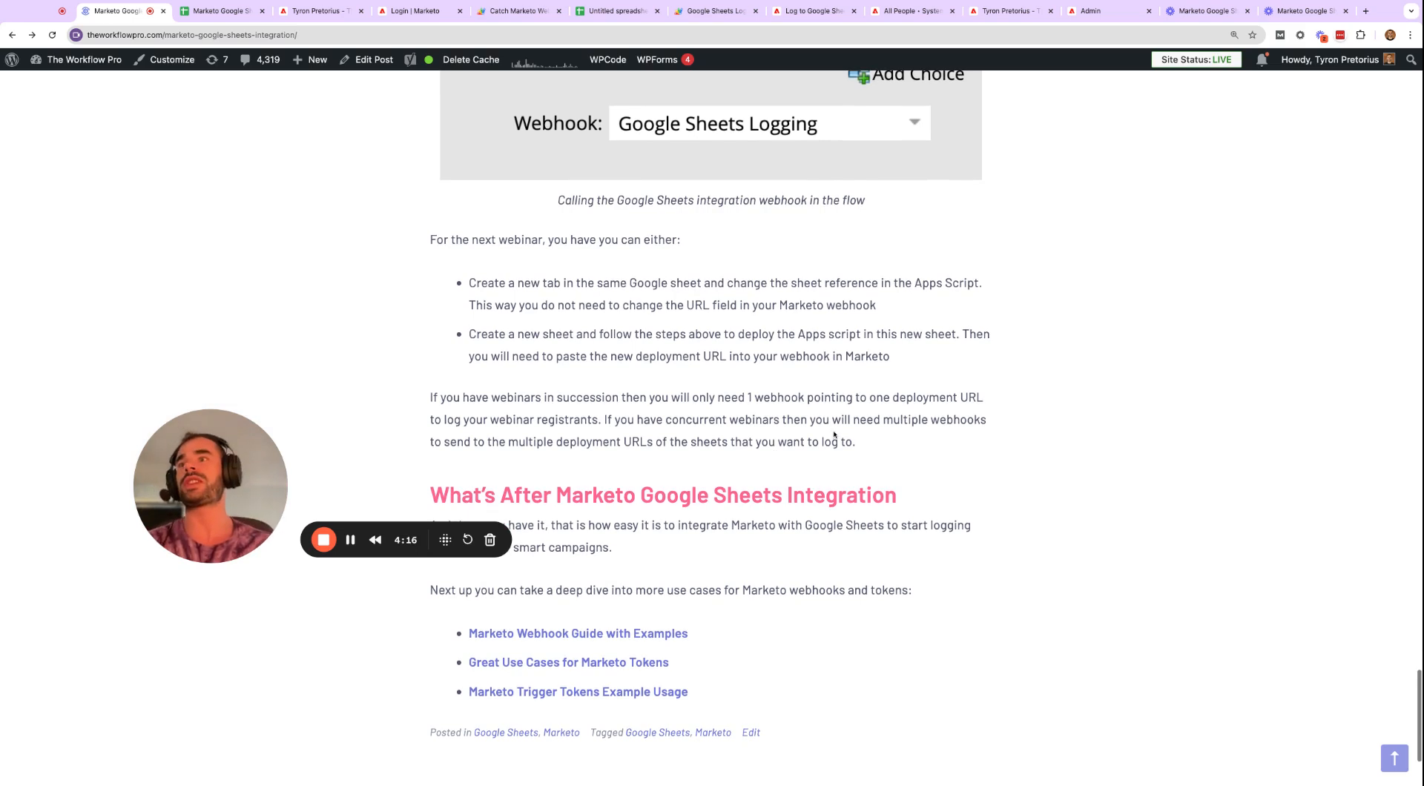
pyautogui.moveTo(869, 439)
pyautogui.mouseDown()
pyautogui.moveTo(775, 442)
pyautogui.moveTo(430, 397)
pyautogui.mouseUp()
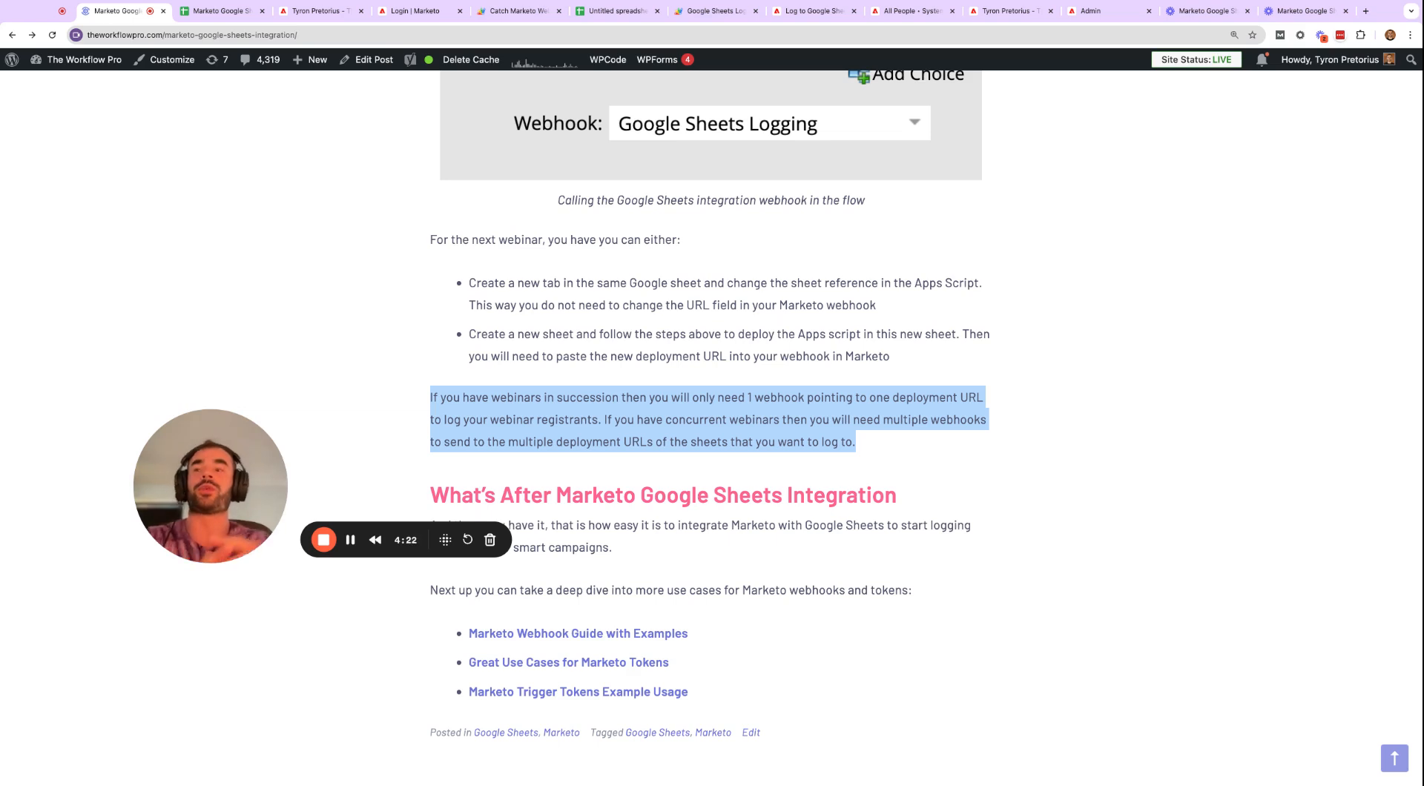
pyautogui.scroll(-3, 739, 428)
pyautogui.click(238, 481)
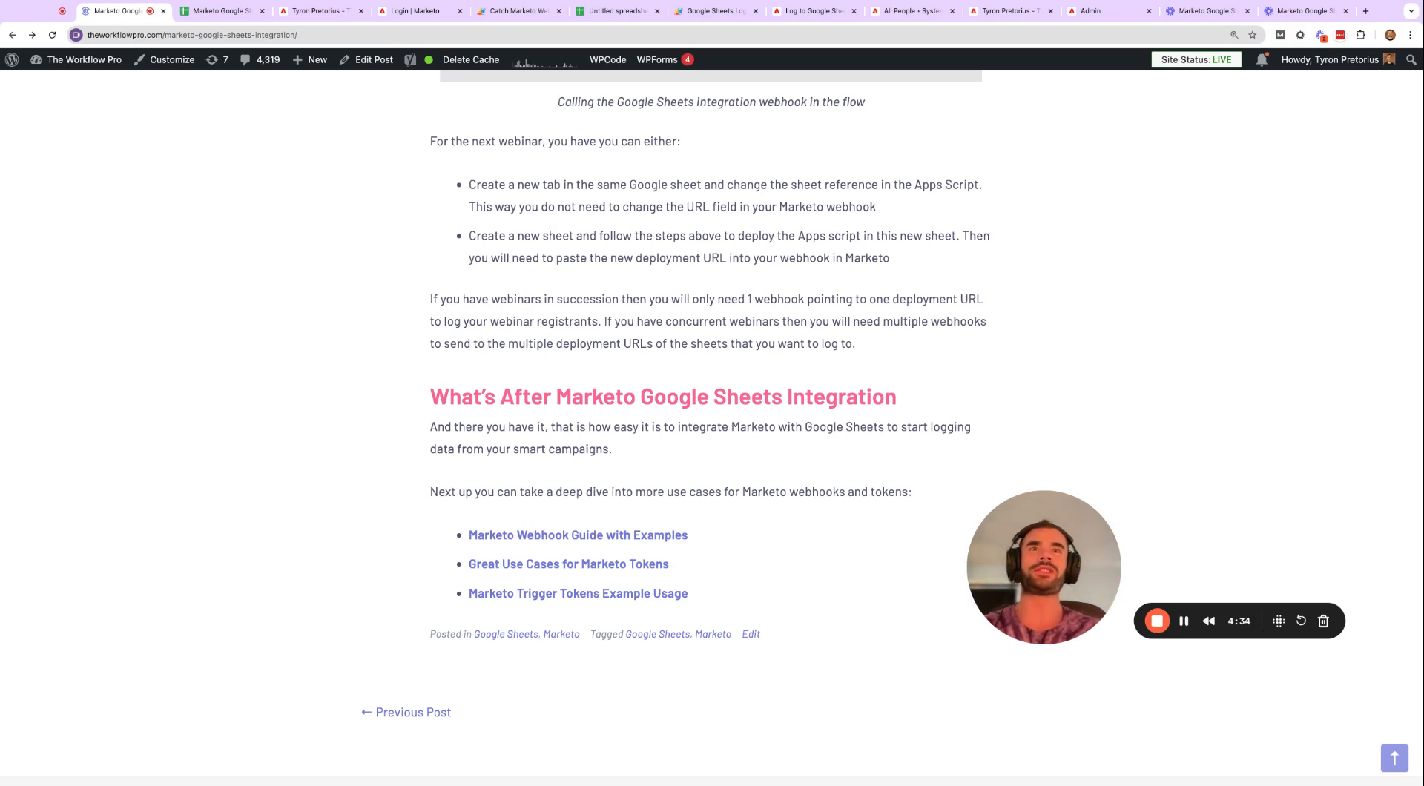
pyautogui.scroll(-1, 617, 485)
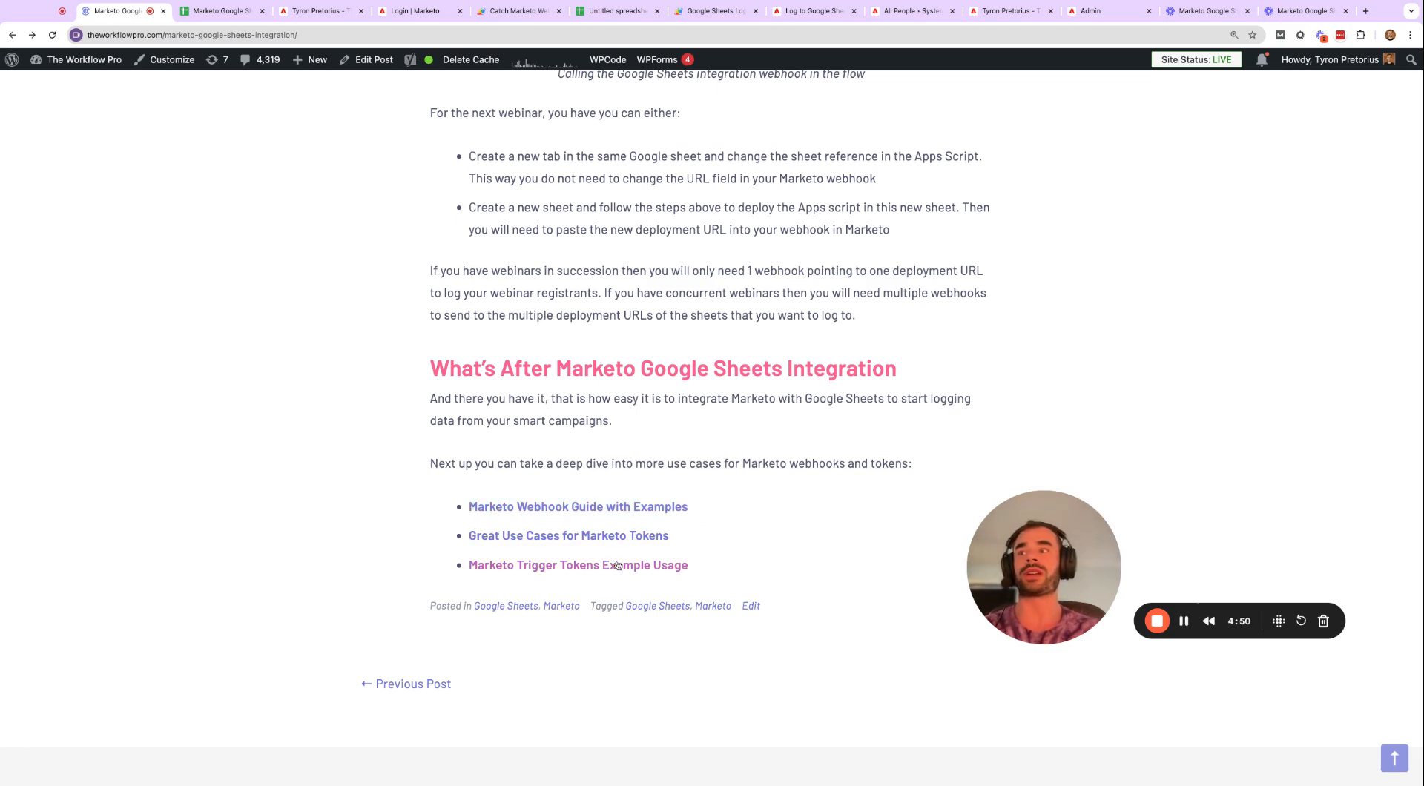
# Examine the lead, company and system tokens in the article's webhook payload, and return to the related guides listed at its end.
pyautogui.scroll(1, 740, 407)
pyautogui.scroll(15, 740, 407)
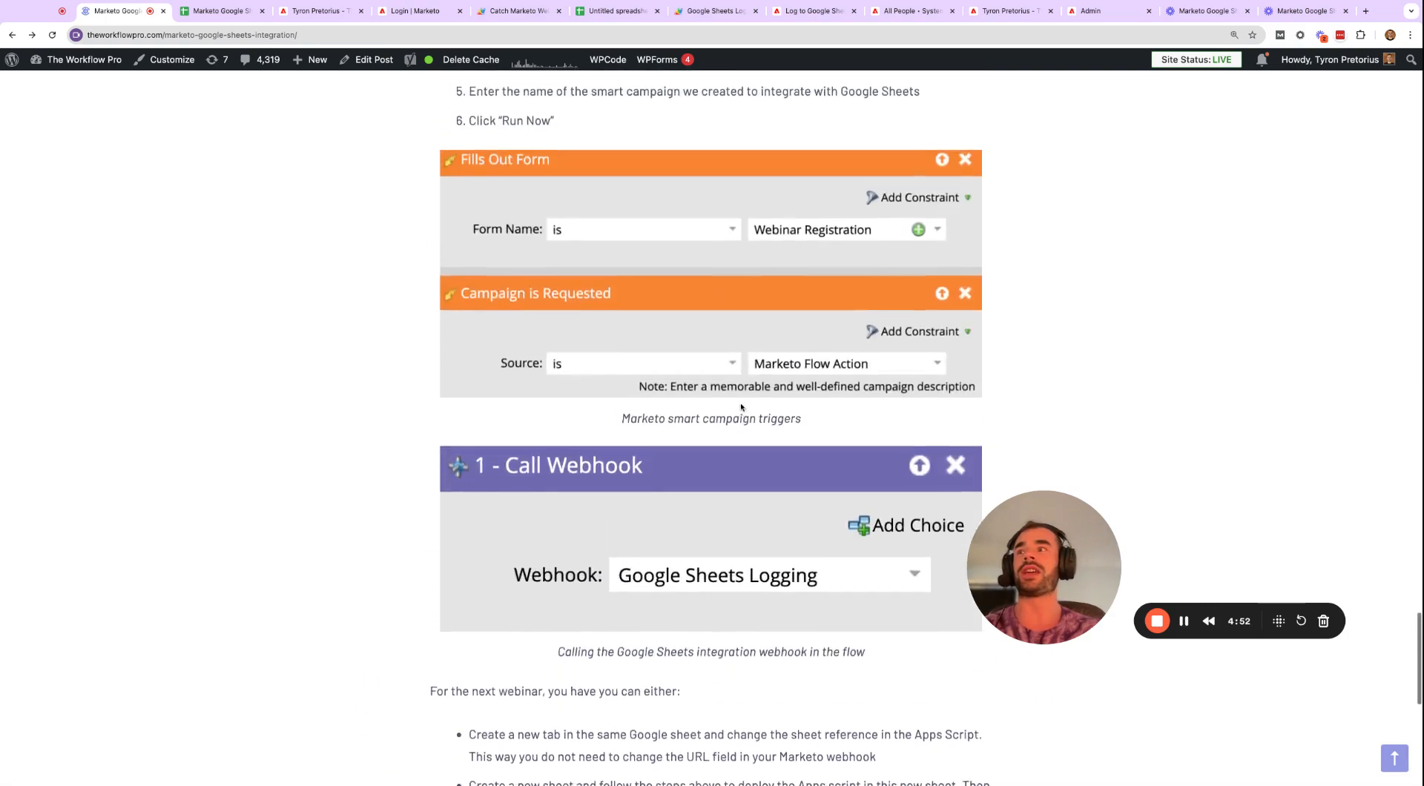
pyautogui.scroll(-1, 741, 407)
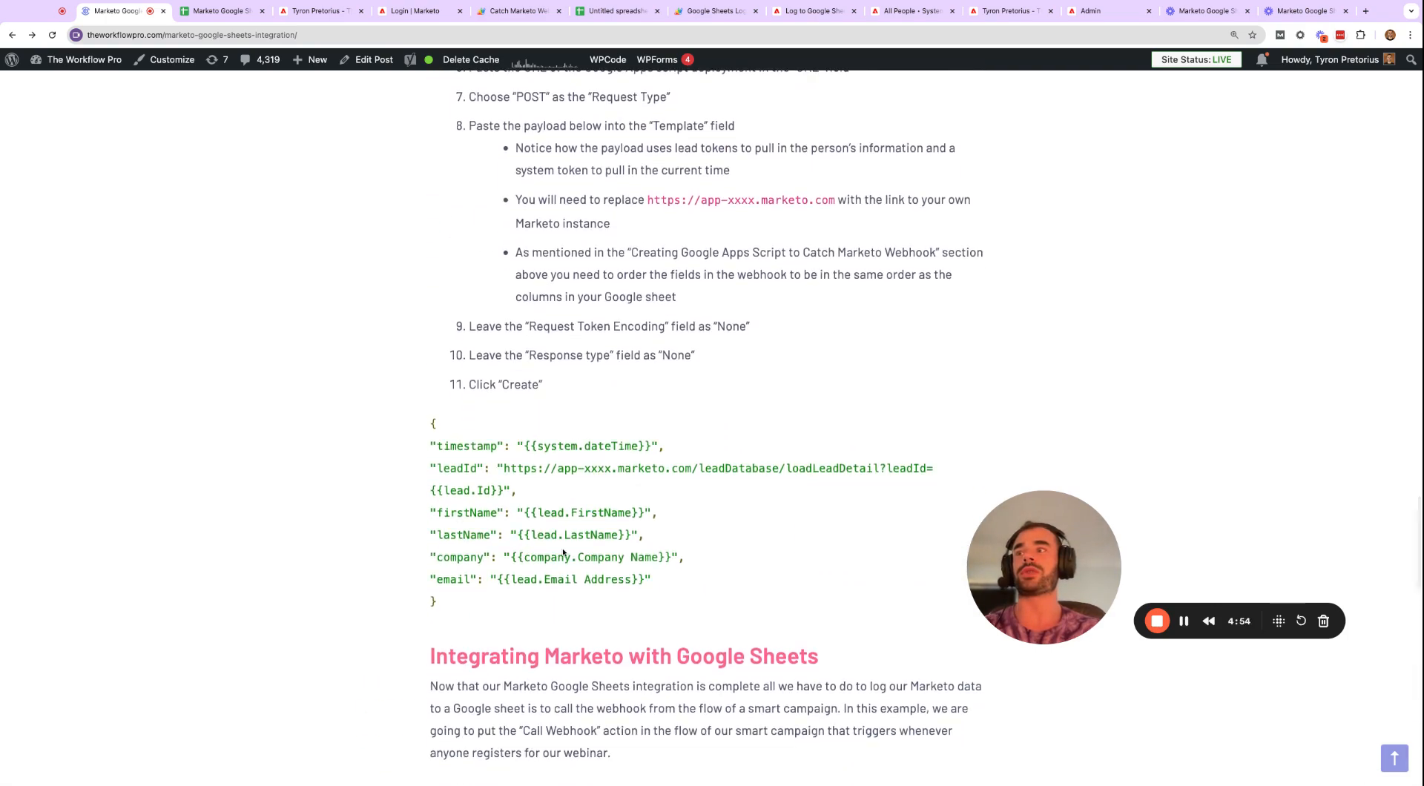
pyautogui.moveTo(525, 512); pyautogui.dragTo(646, 579)
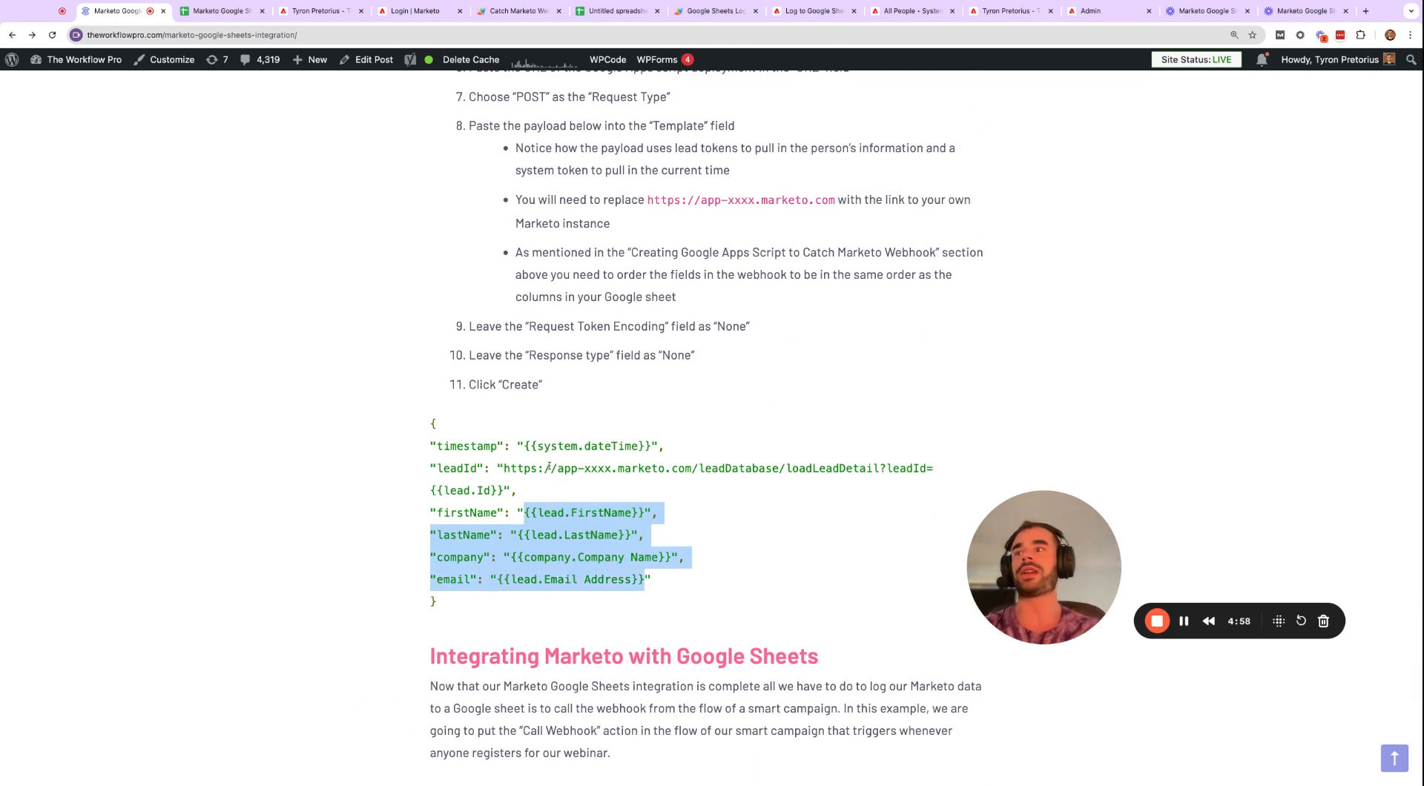
pyautogui.moveTo(525, 444); pyautogui.dragTo(651, 445)
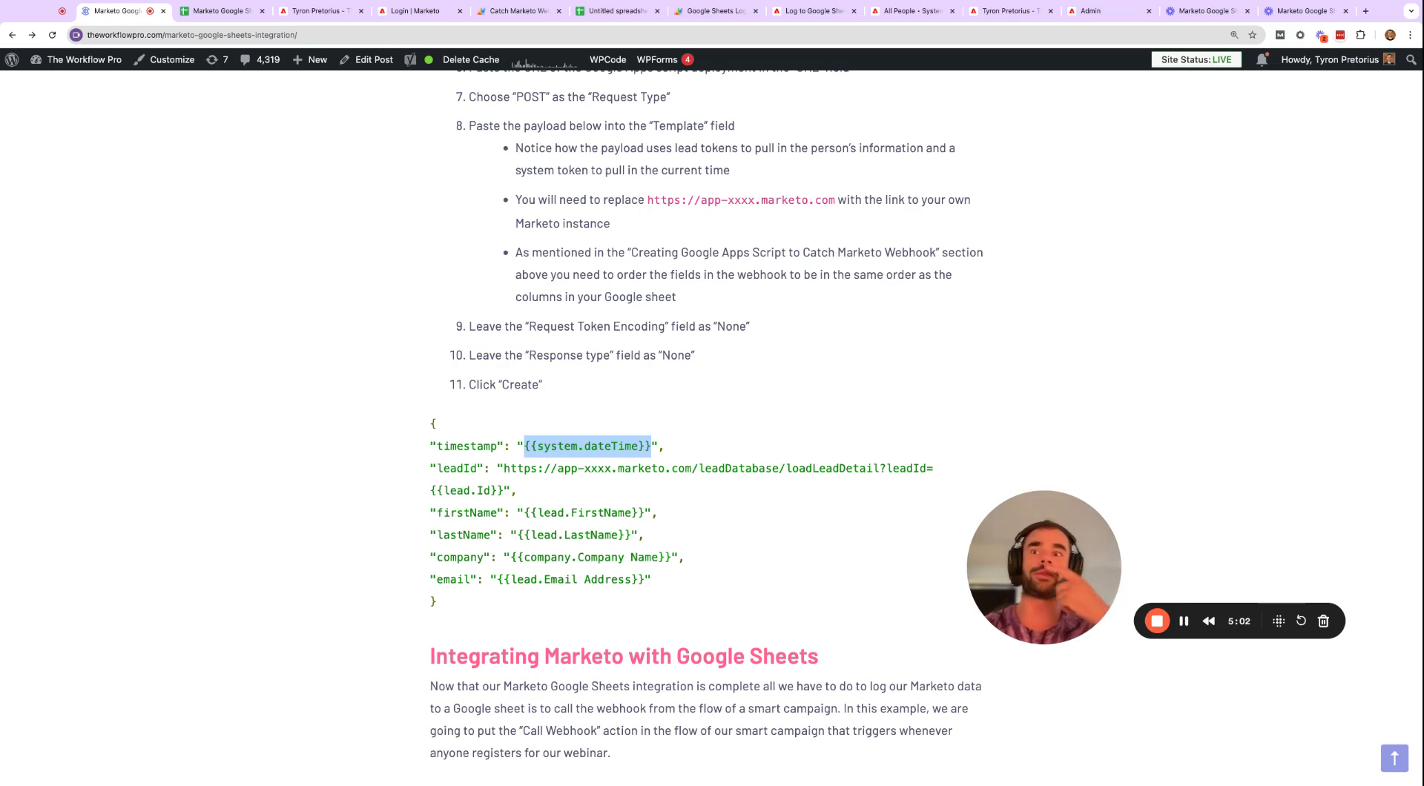
pyautogui.click(643, 504)
pyautogui.scroll(-15, 643, 504)
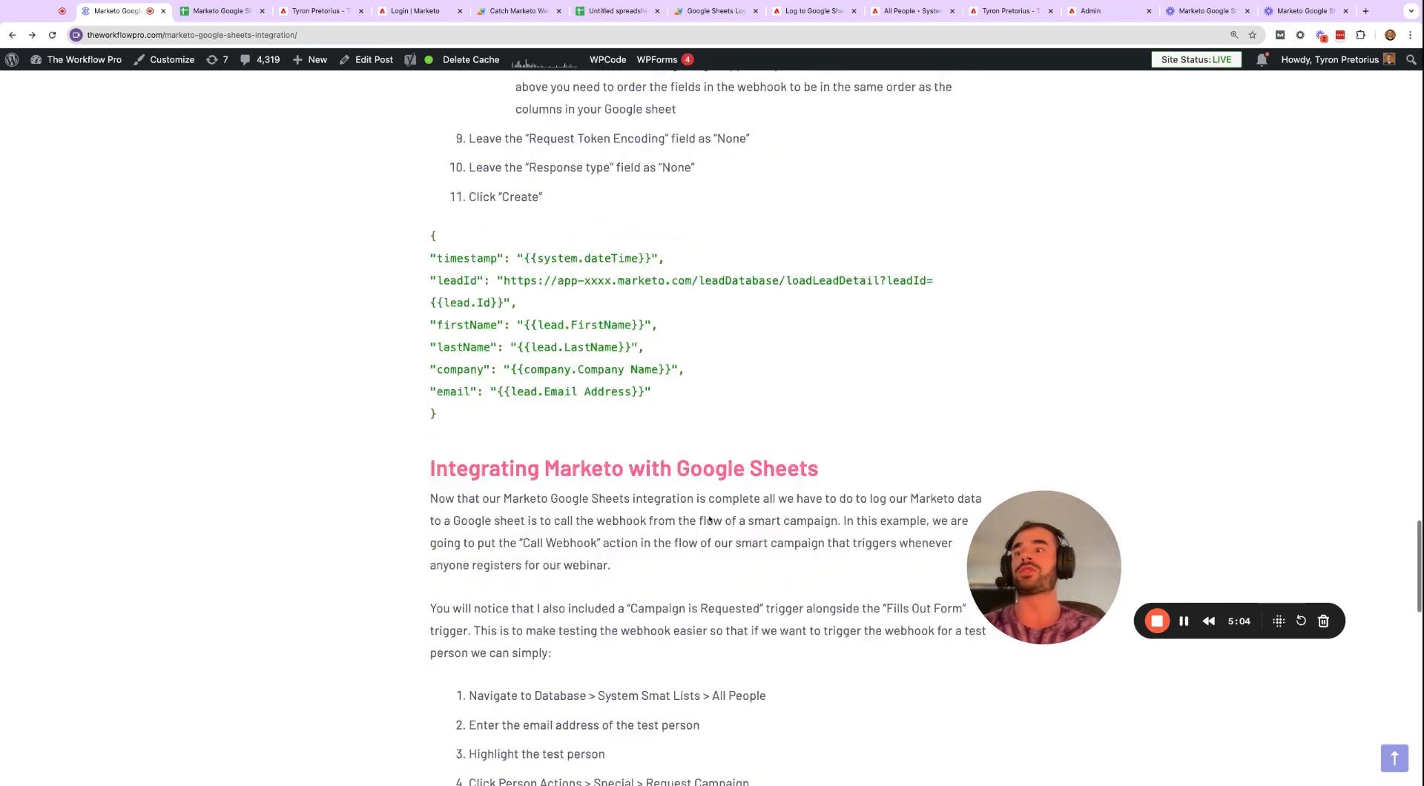
pyautogui.scroll(-4, 708, 519)
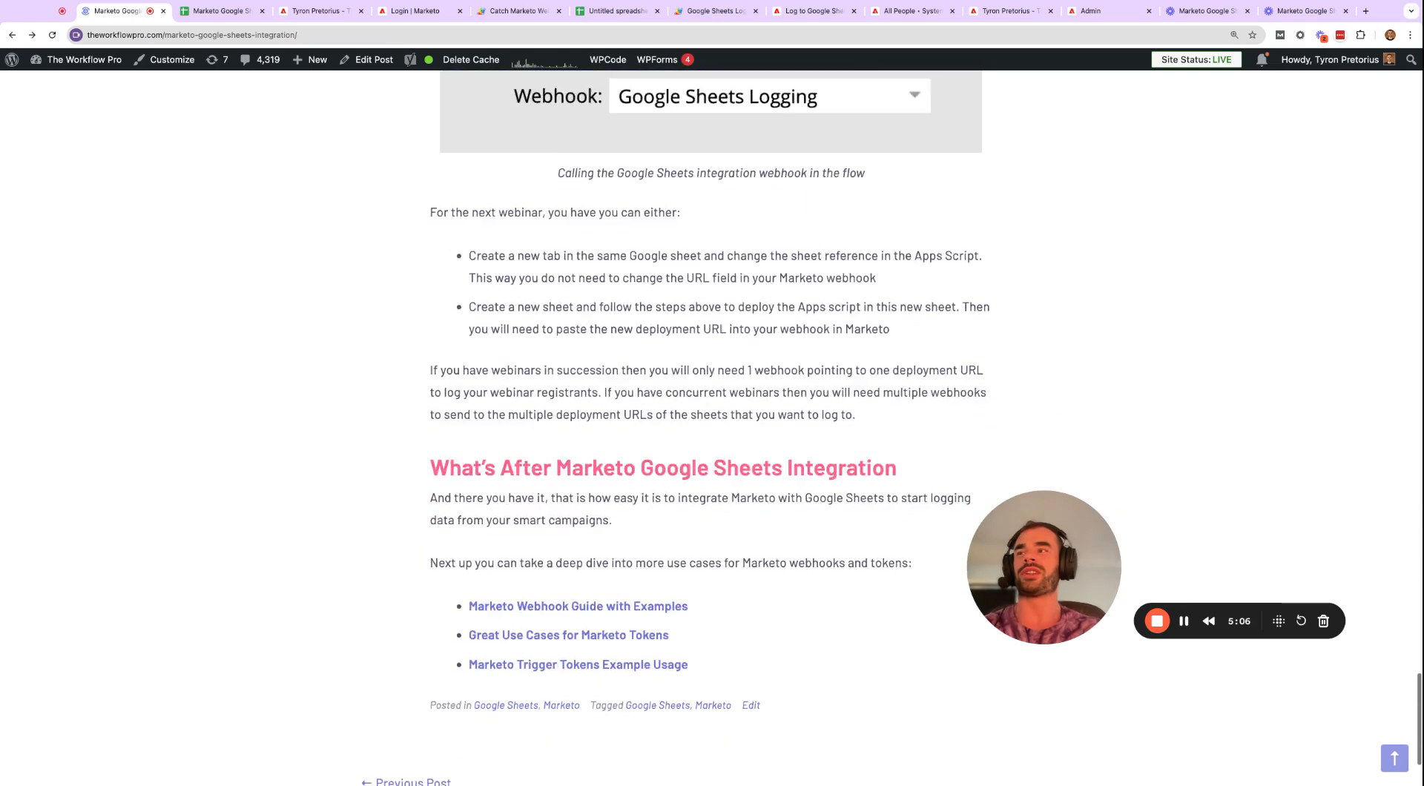